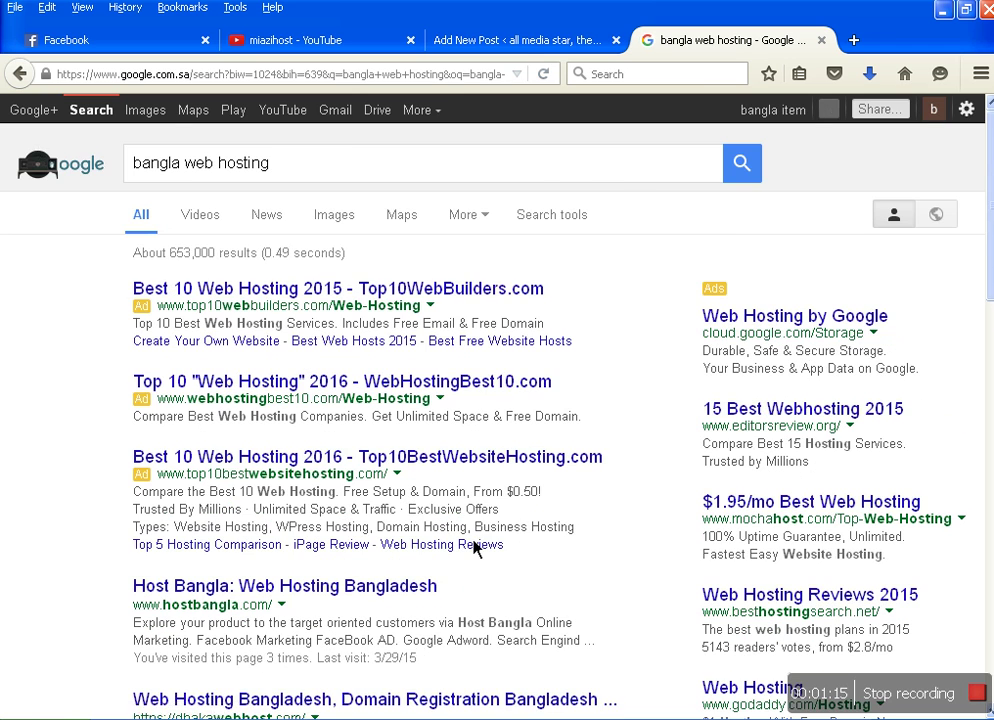
- Examine the Google search results for "bangla web hosting" from the first ads through the related searches
scroll(558, 560, down, 5)
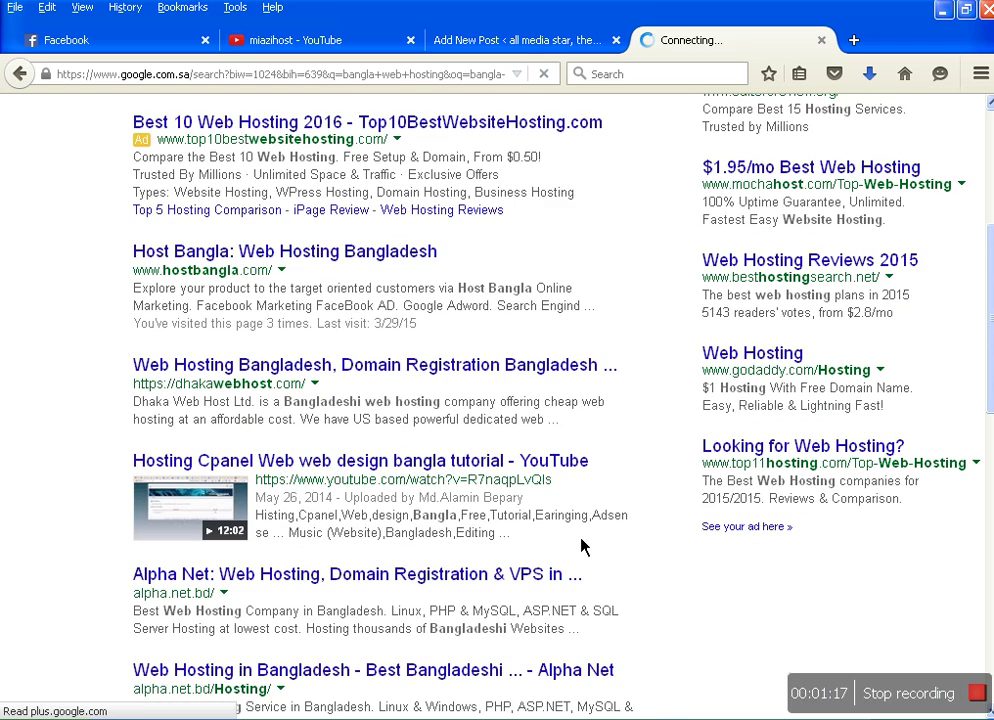
scroll(558, 532, down, 7)
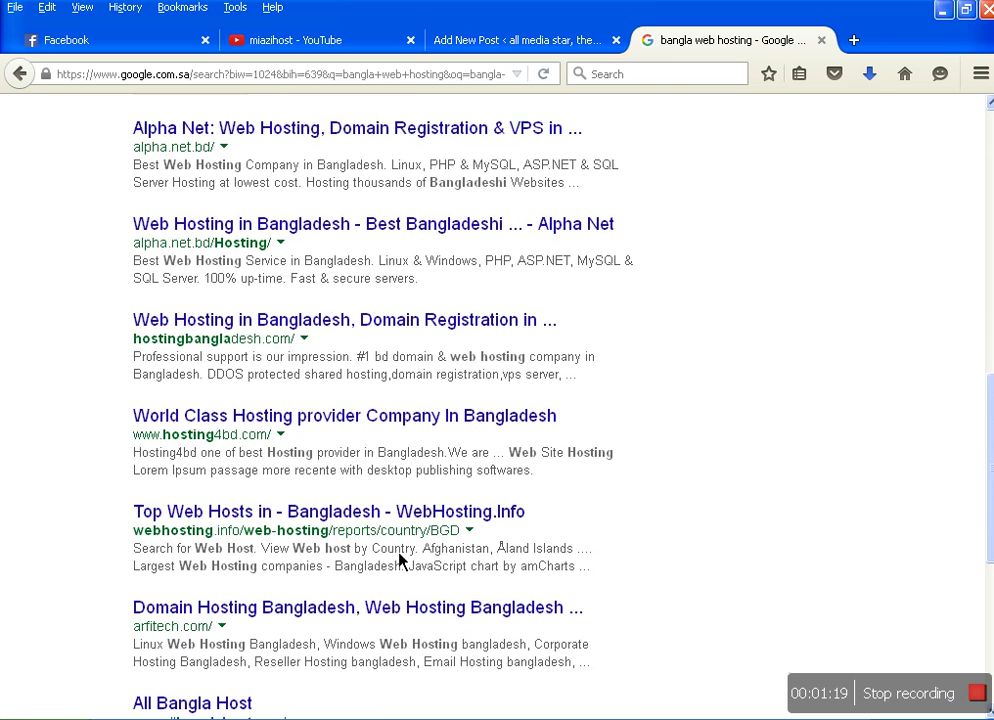
scroll(318, 593, down, 3)
scroll(266, 330, up, 4)
scroll(266, 355, down, 1)
scroll(234, 650, down, 5)
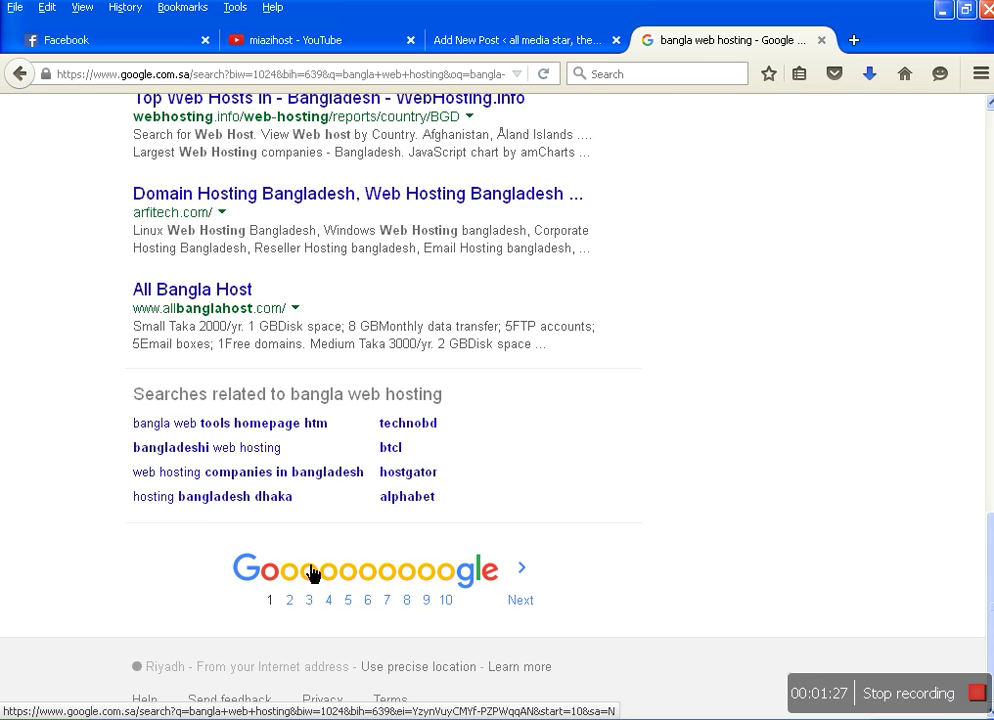
scroll(318, 563, up, 1)
scroll(318, 563, up, 15)
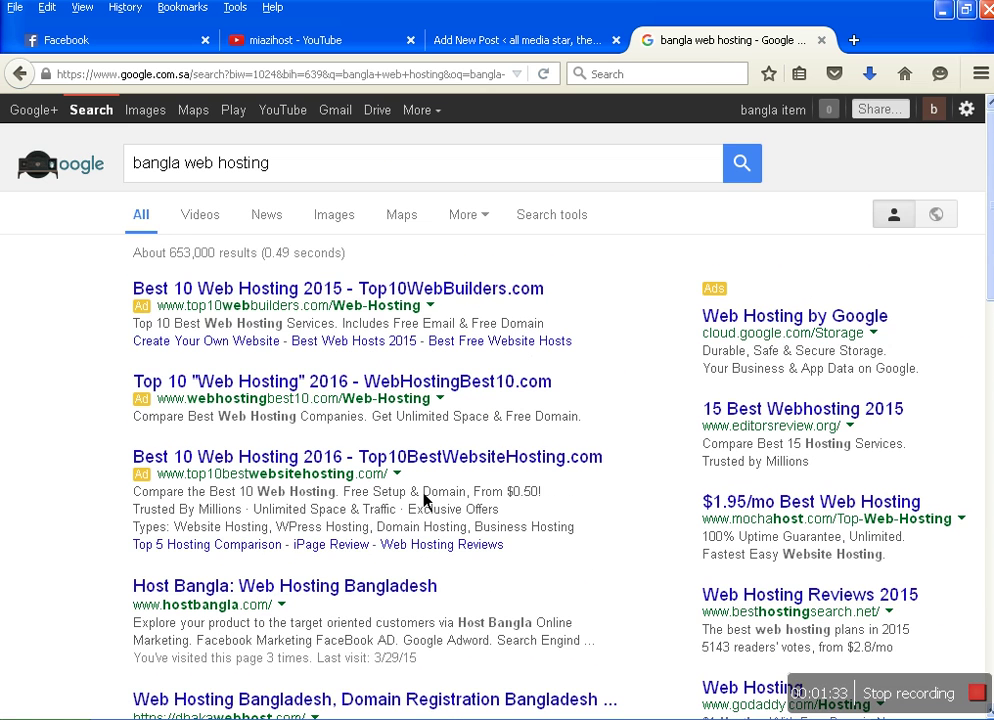
scroll(335, 413, down, 6)
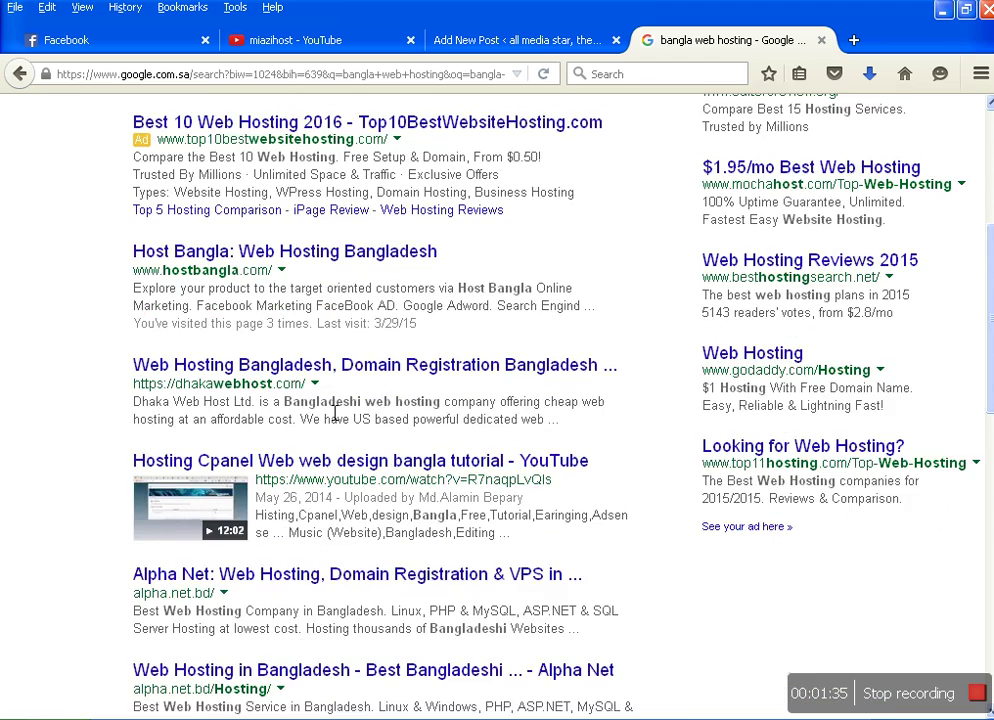
scroll(335, 413, down, 10)
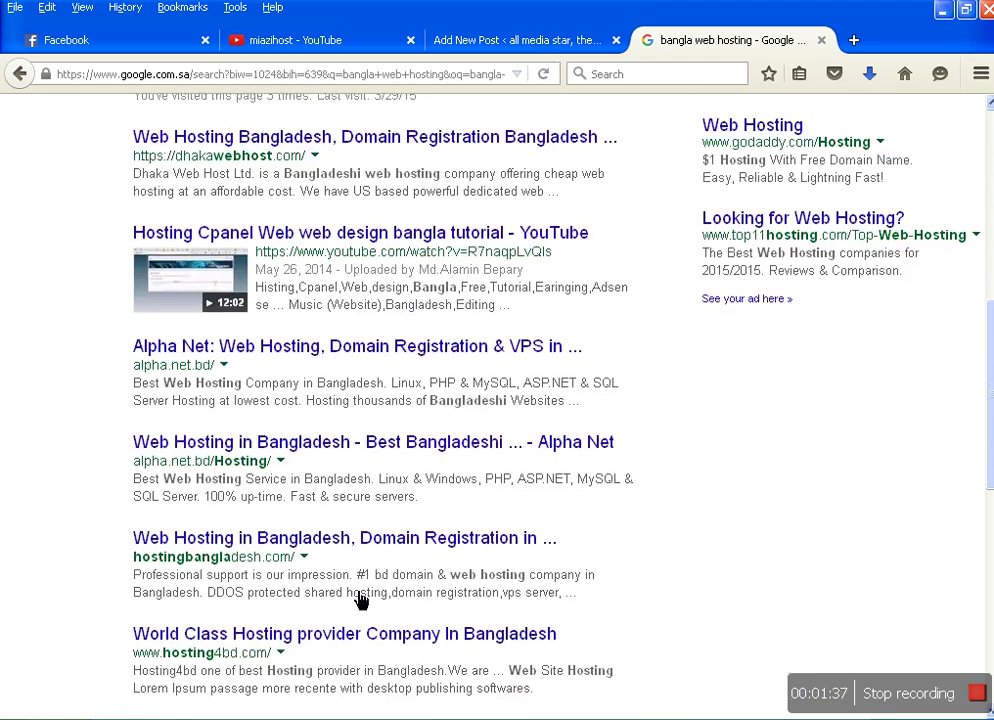
scroll(655, 622, down, 2)
scroll(510, 581, up, 18)
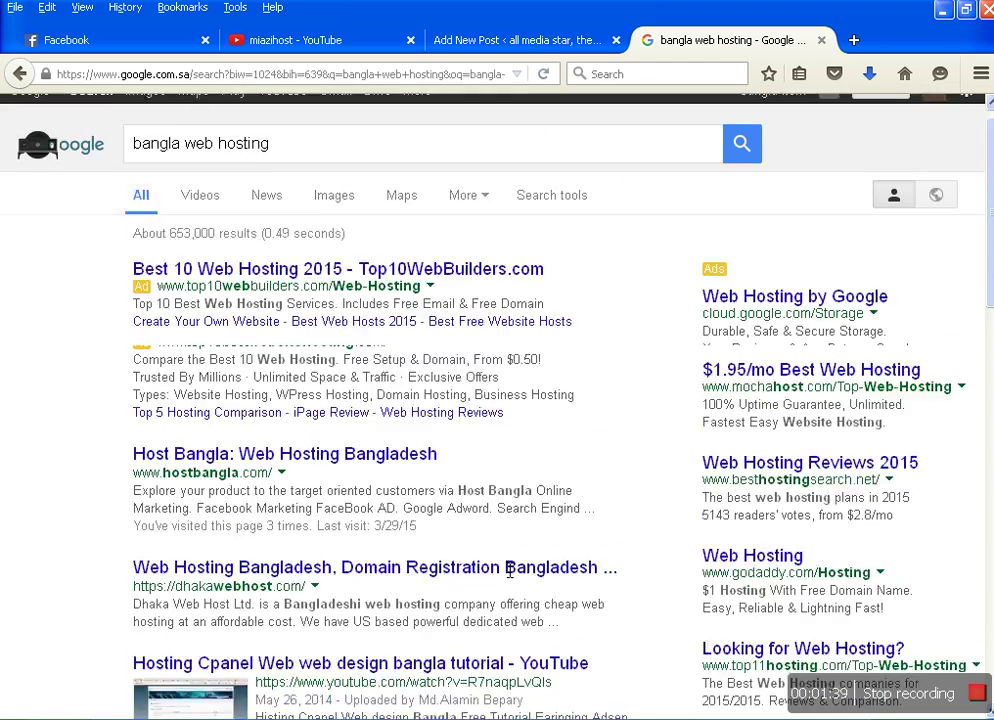
- Switch to the WordPress new post draft and review its body text and publishing options
click(512, 38)
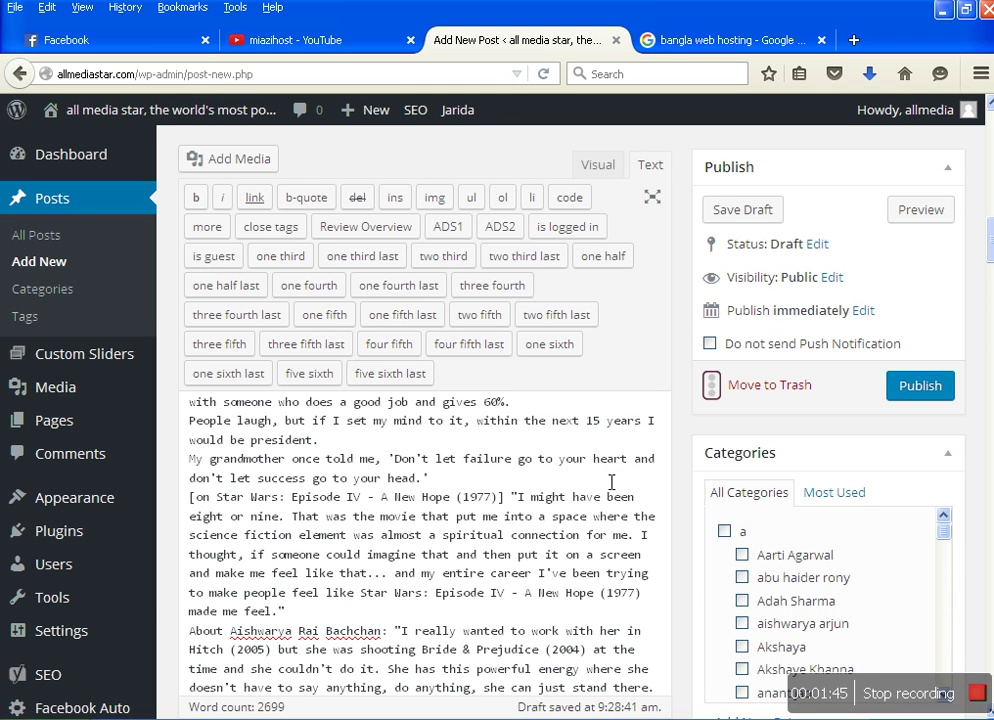
scroll(610, 482, down, 10)
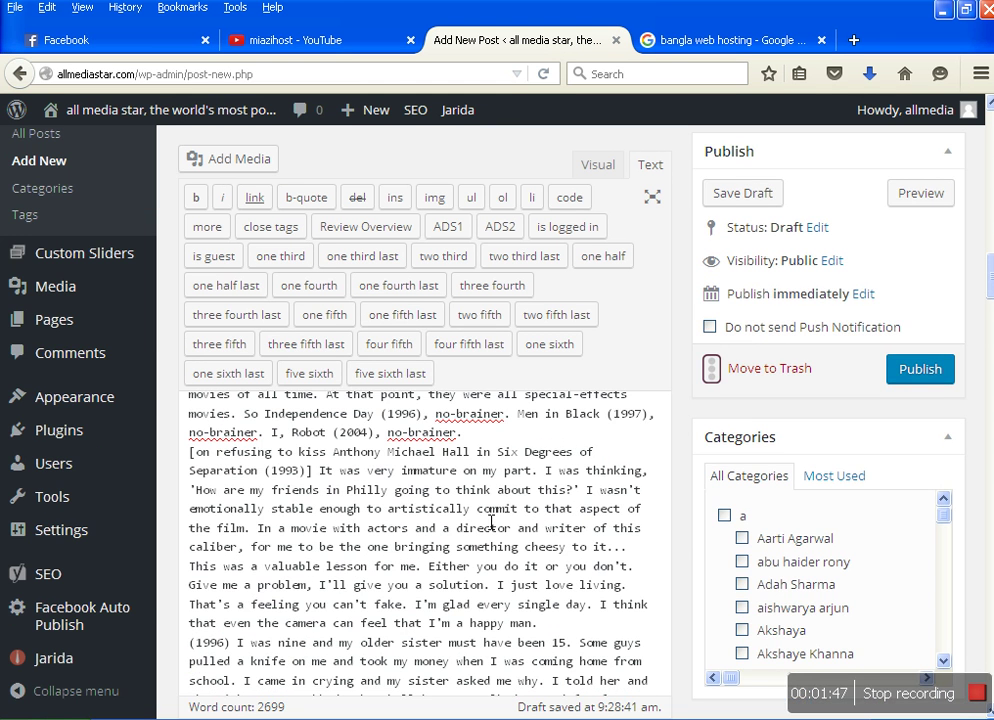
scroll(493, 517, down, 6)
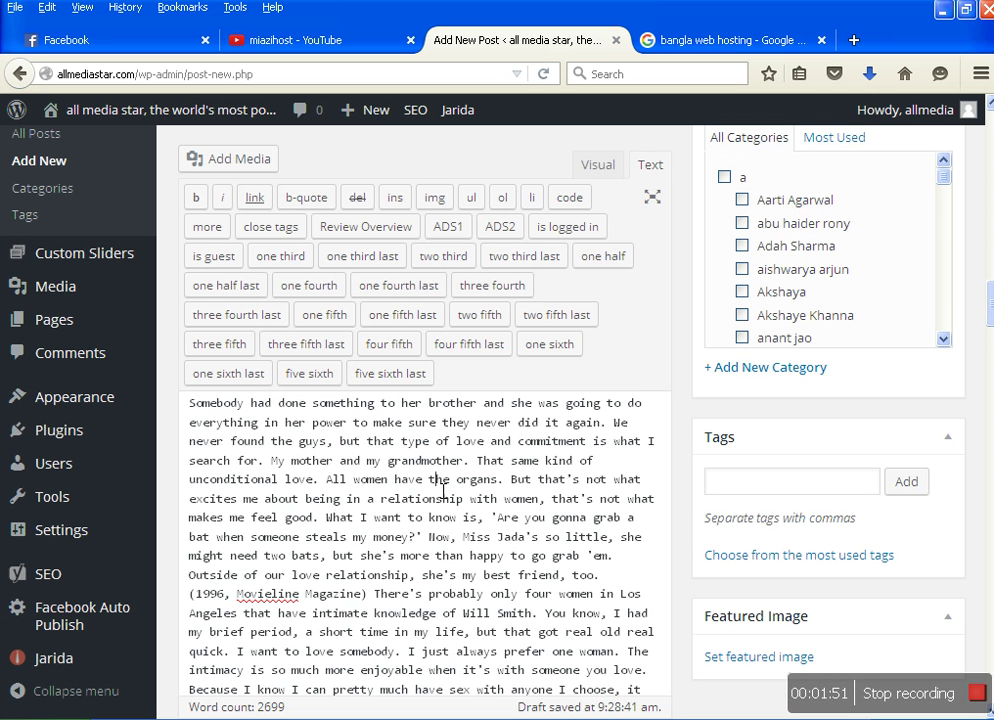
scroll(443, 490, down, 10)
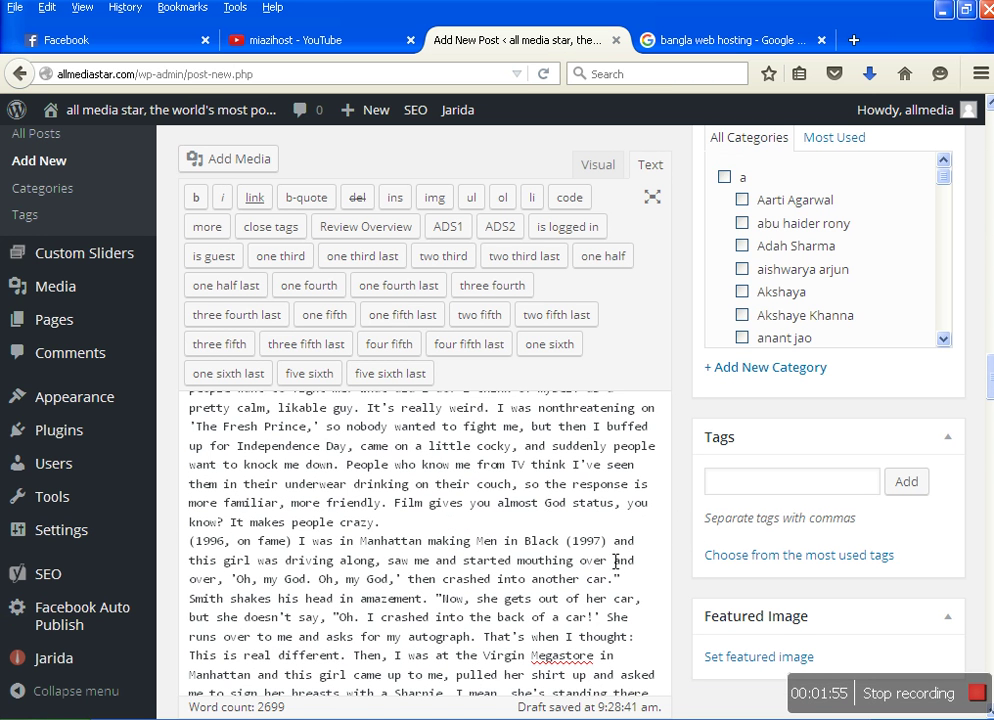
scroll(600, 562, down, 1)
scroll(589, 563, down, 10)
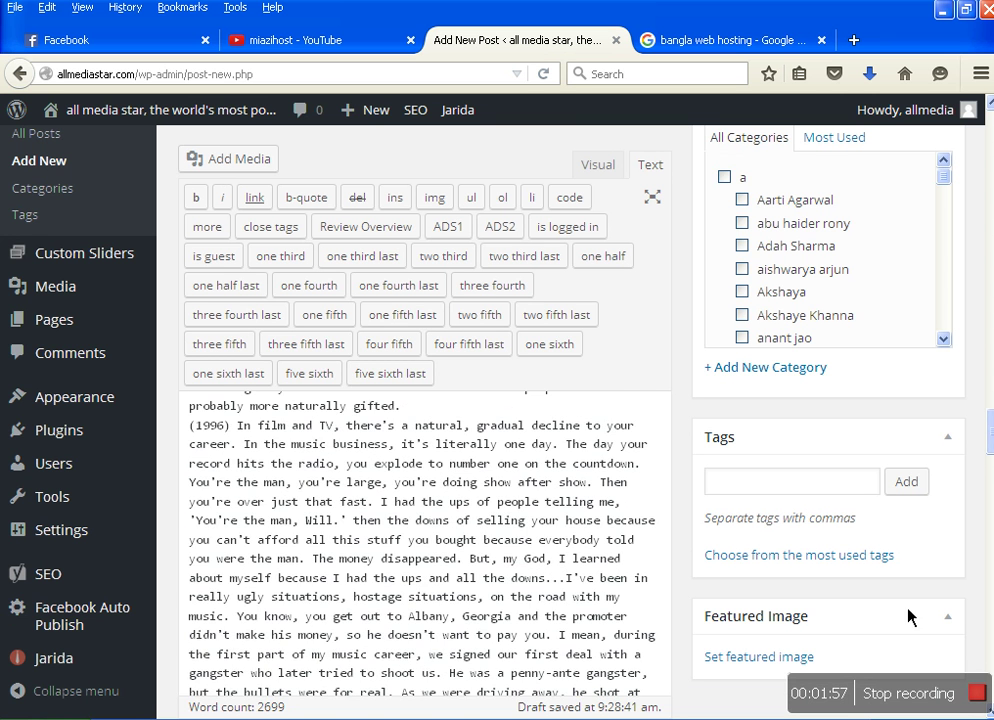
scroll(323, 521, down, 3)
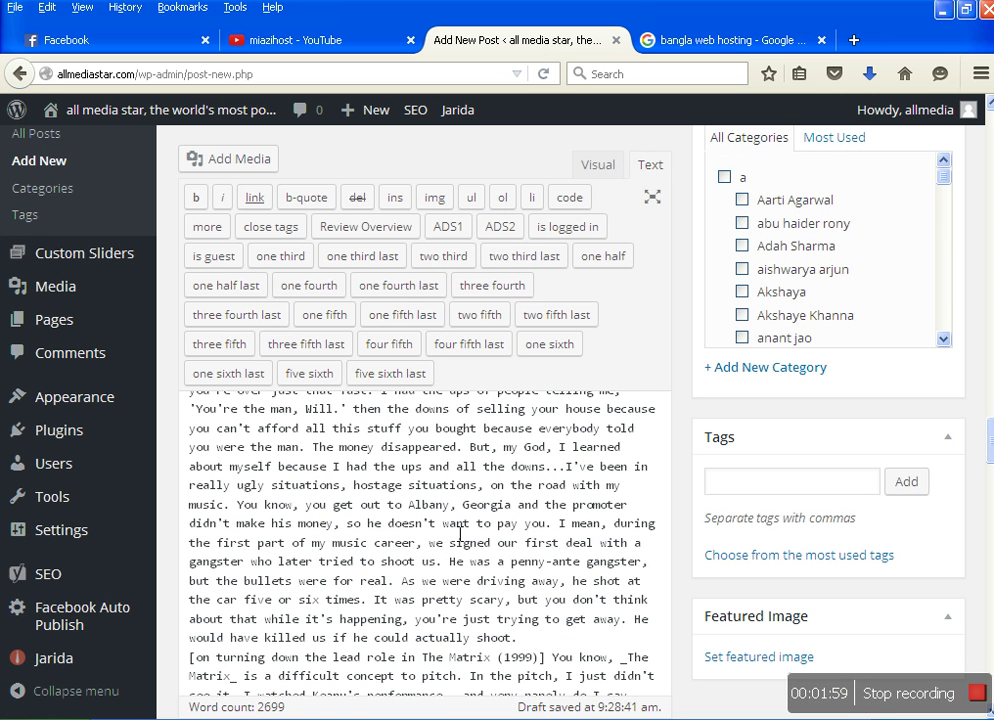
scroll(706, 618, down, 3)
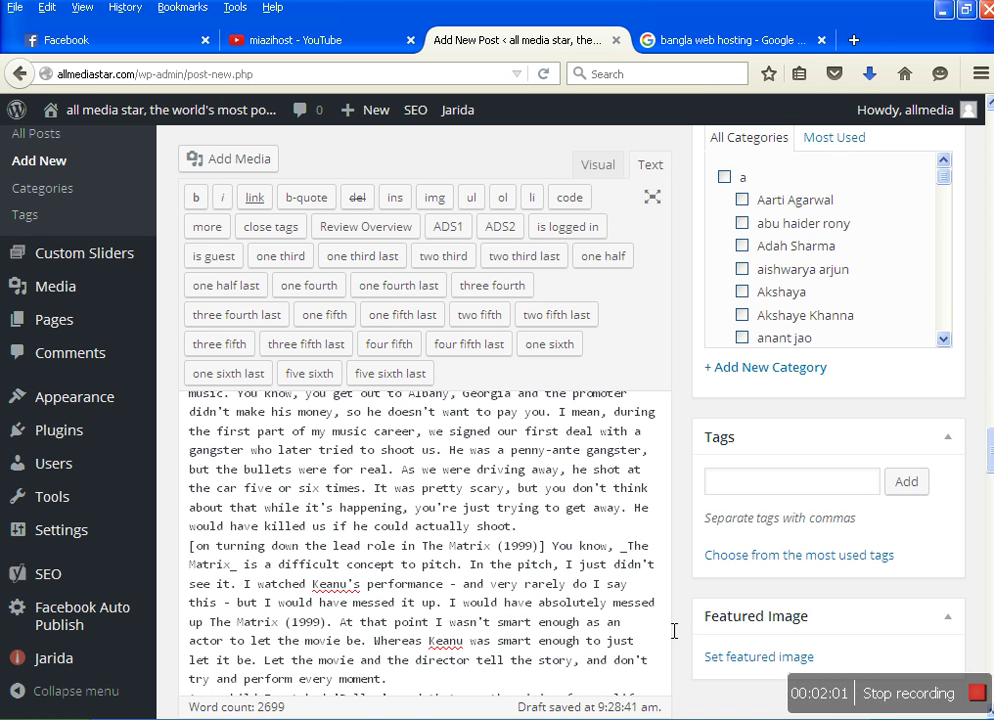
scroll(957, 586, up, 3)
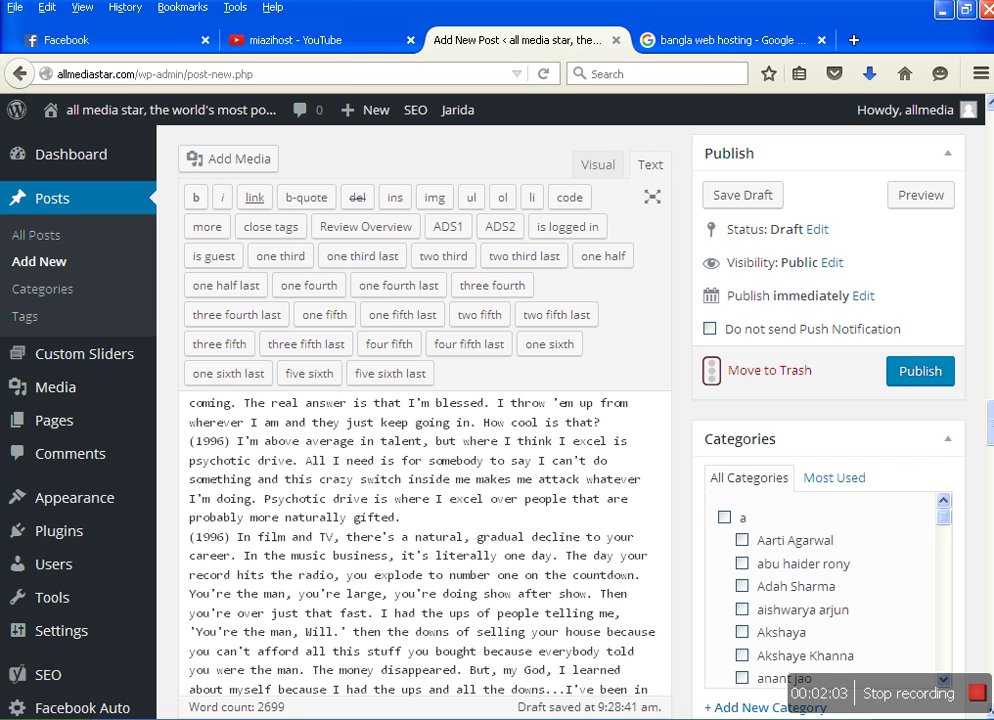
scroll(425, 545, up, 4)
scroll(425, 545, down, 5)
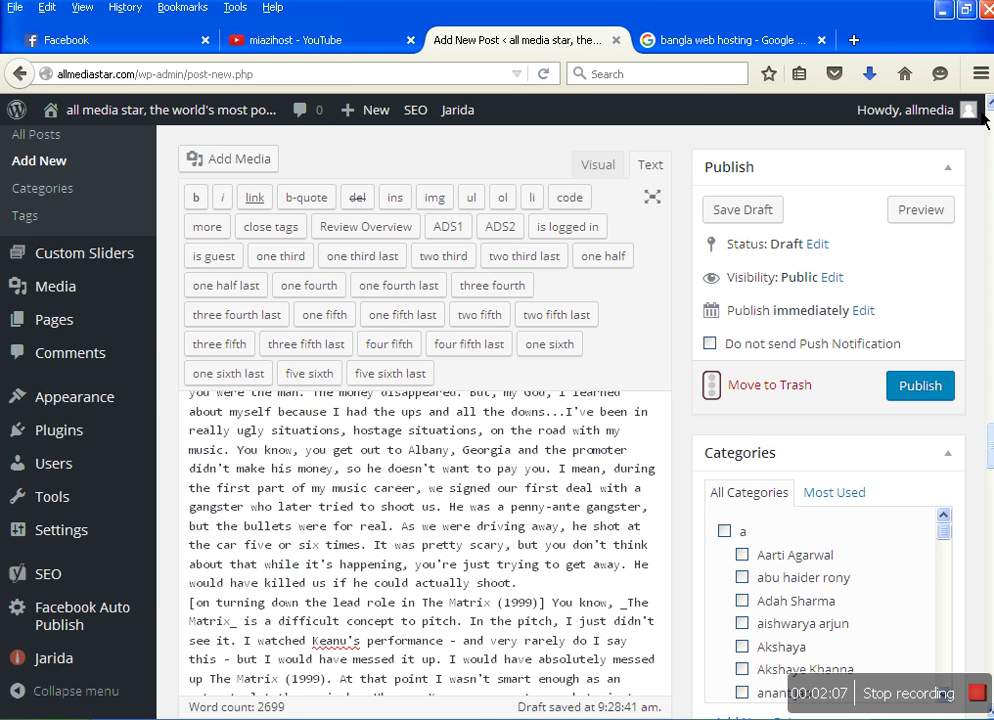
scroll(425, 450, up, 2)
scroll(425, 550, up, 10)
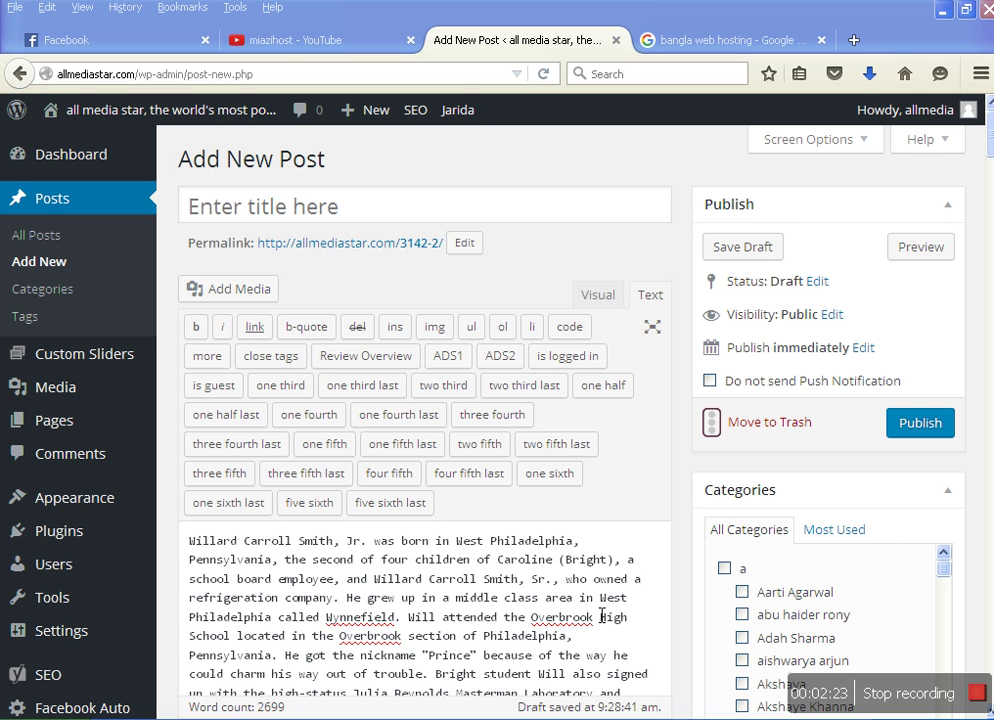
- Show the post body in the Visual editor and review the formatted text
click(620, 306)
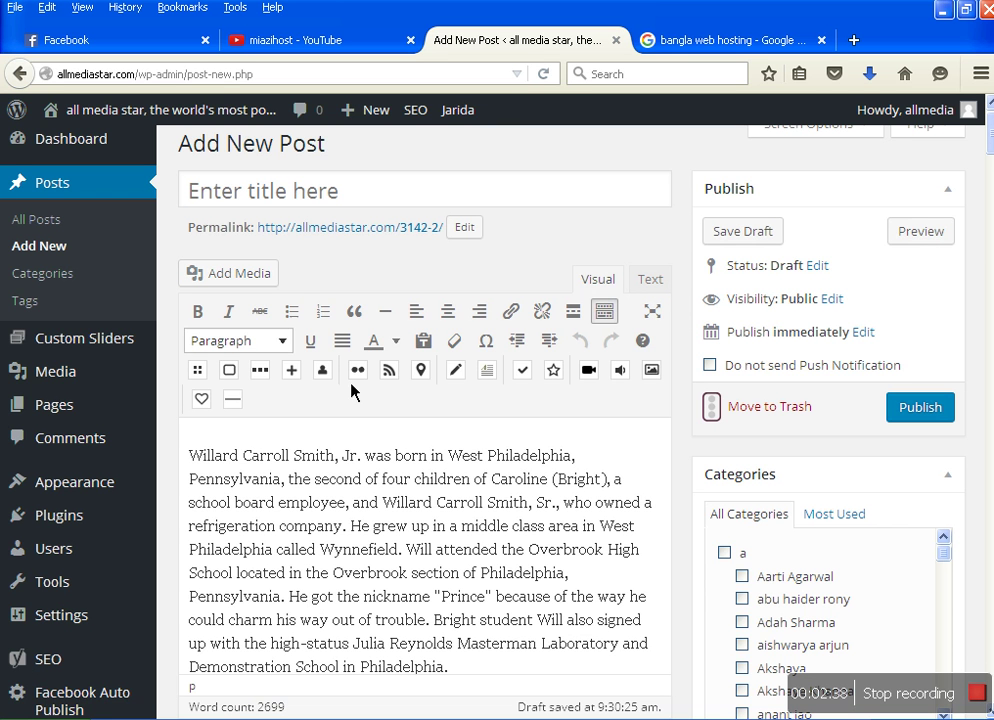
scroll(388, 584, down, 5)
scroll(388, 584, down, 2)
scroll(432, 581, up, 10)
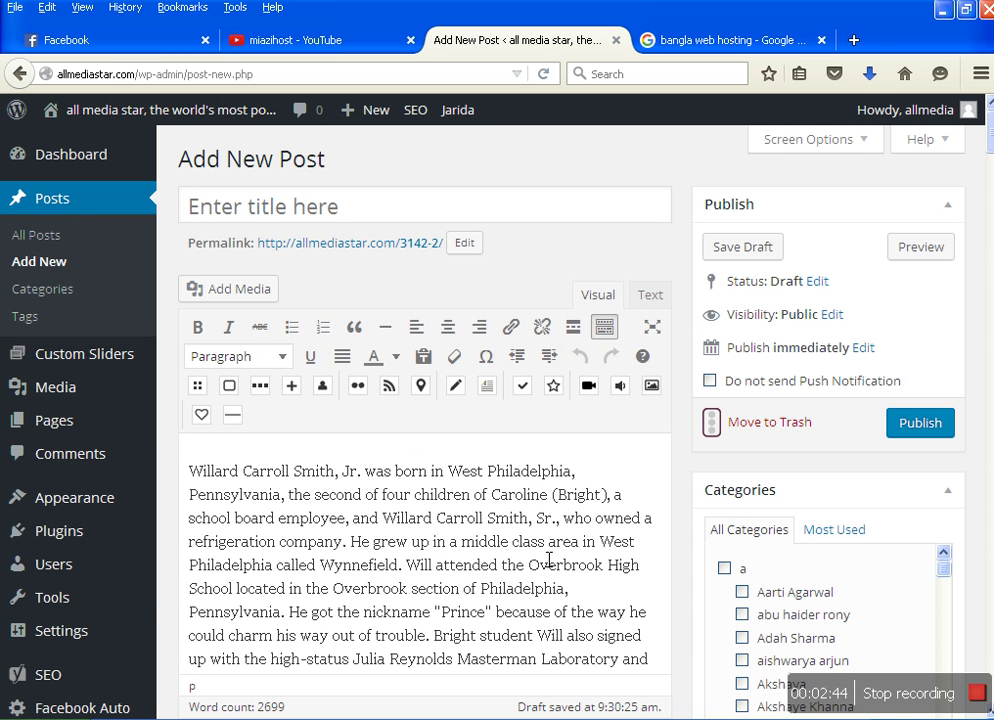
scroll(953, 597, down, 2)
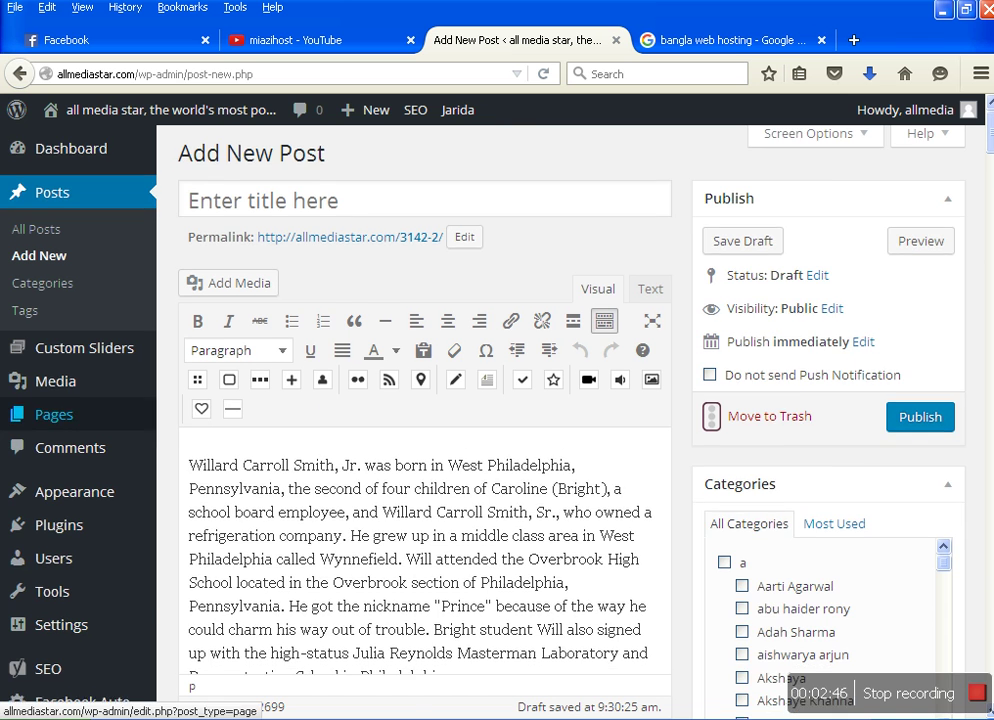
- Start a featured image upload, select the Will Smith file on the Desktop and display the files as thumbnails
scroll(940, 598, down, 5)
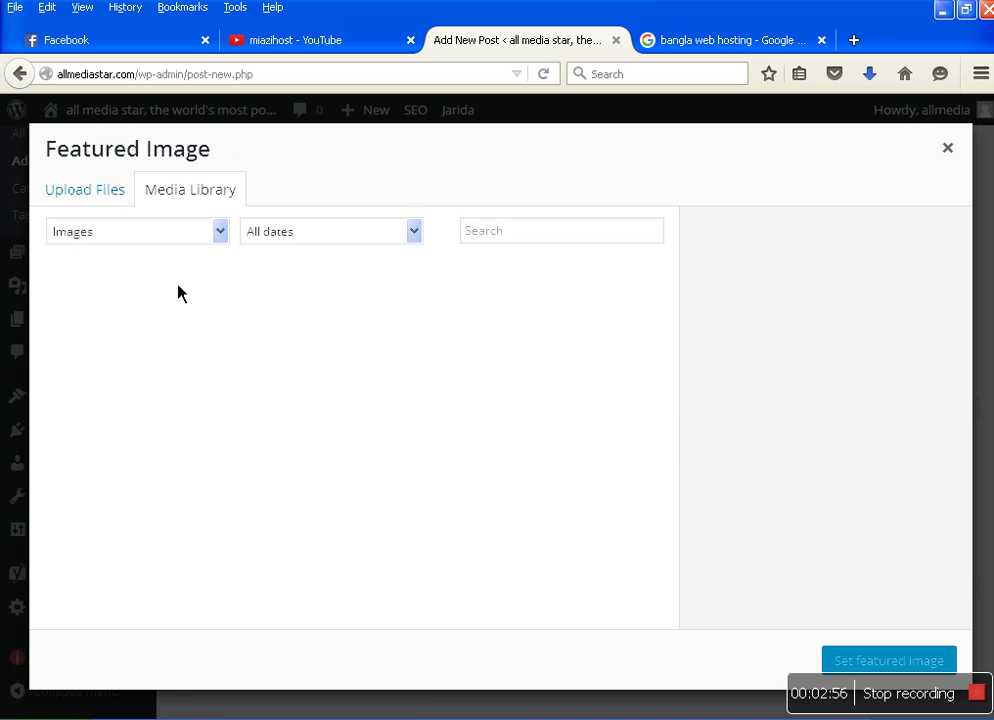
click(106, 197)
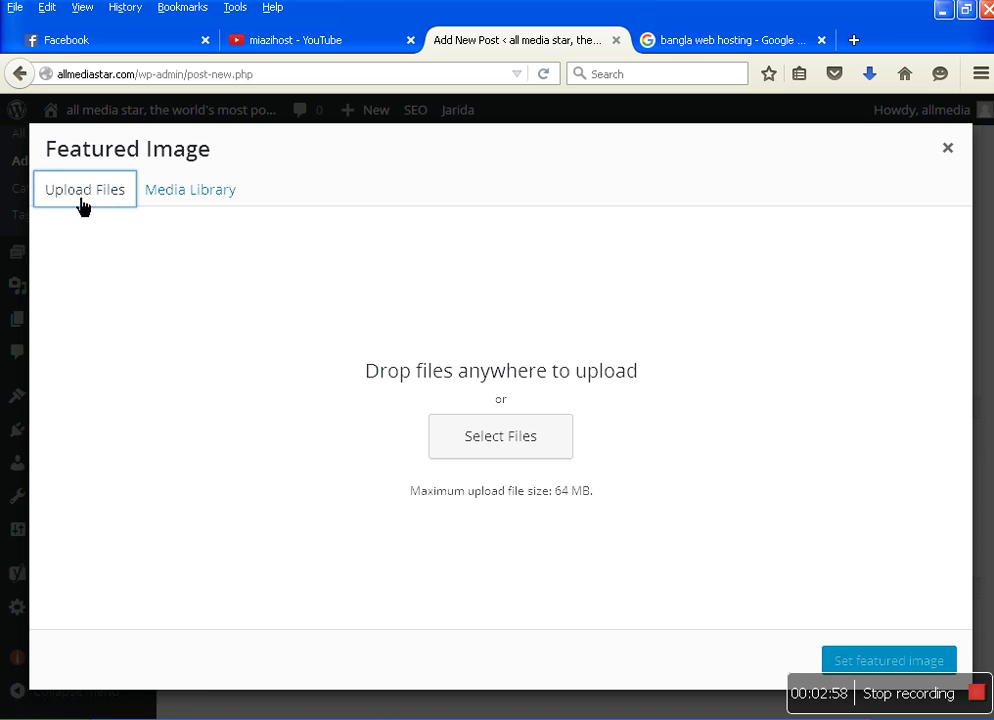
click(517, 454)
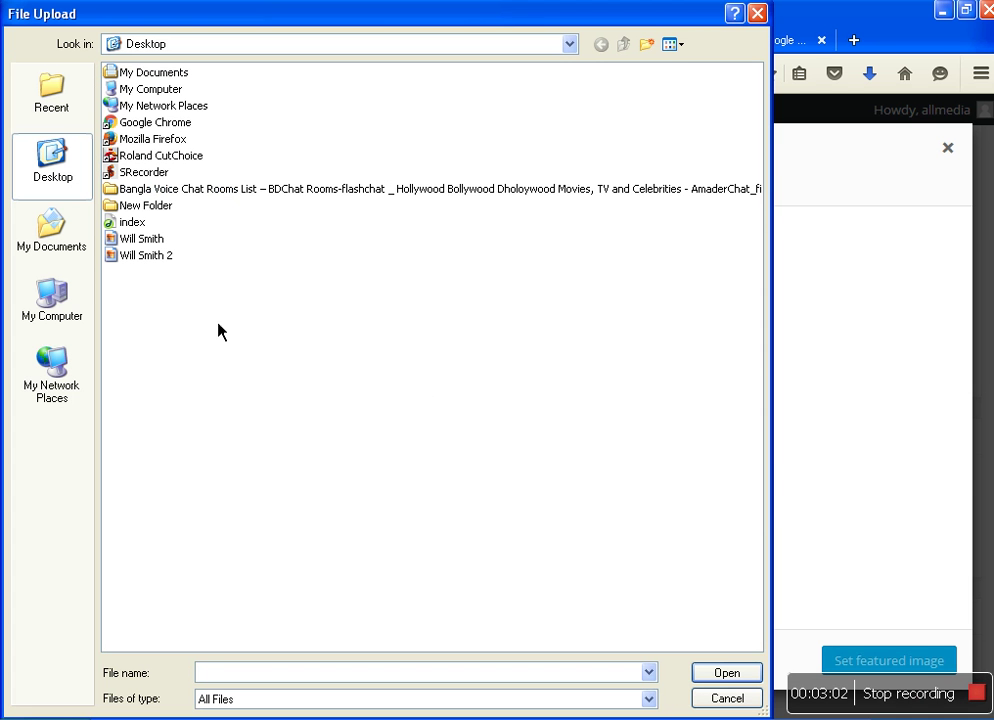
click(172, 248)
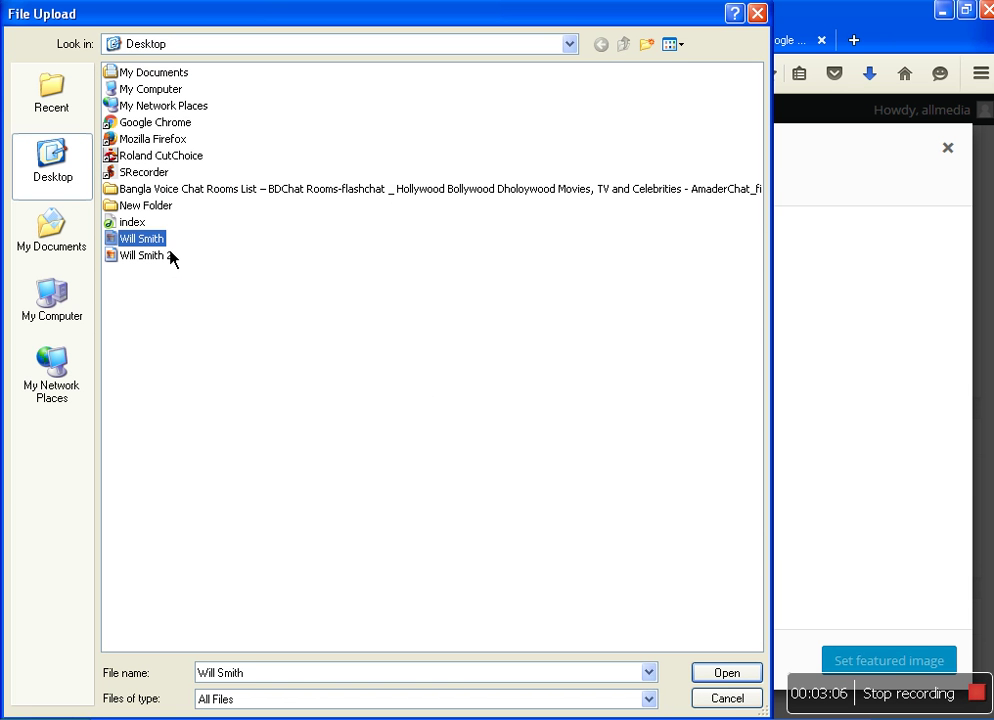
click(672, 44)
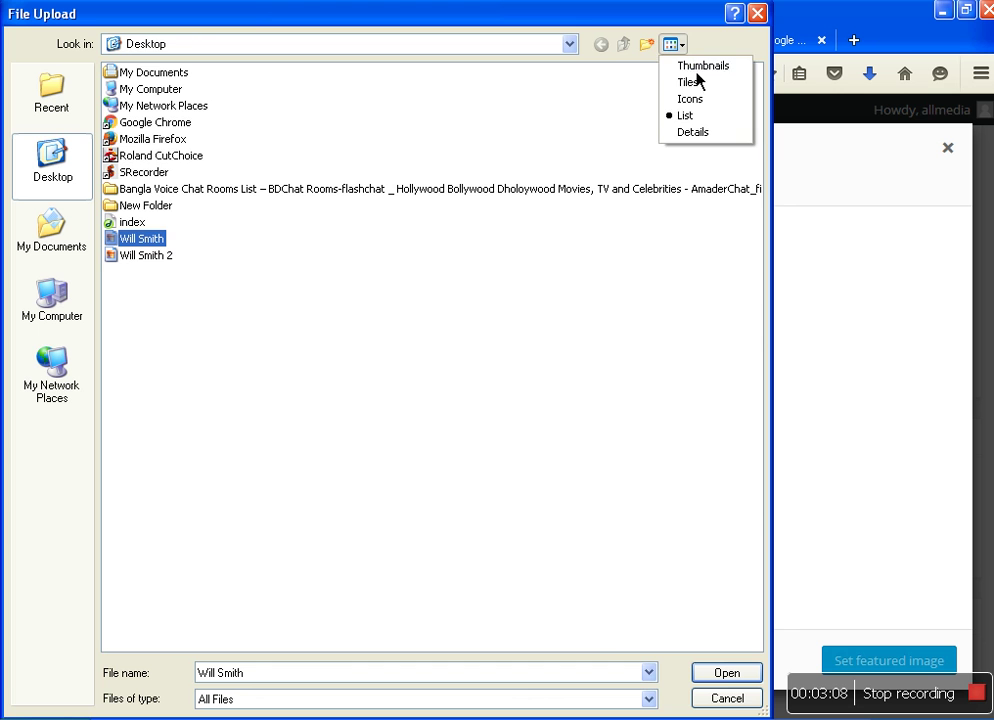
click(692, 66)
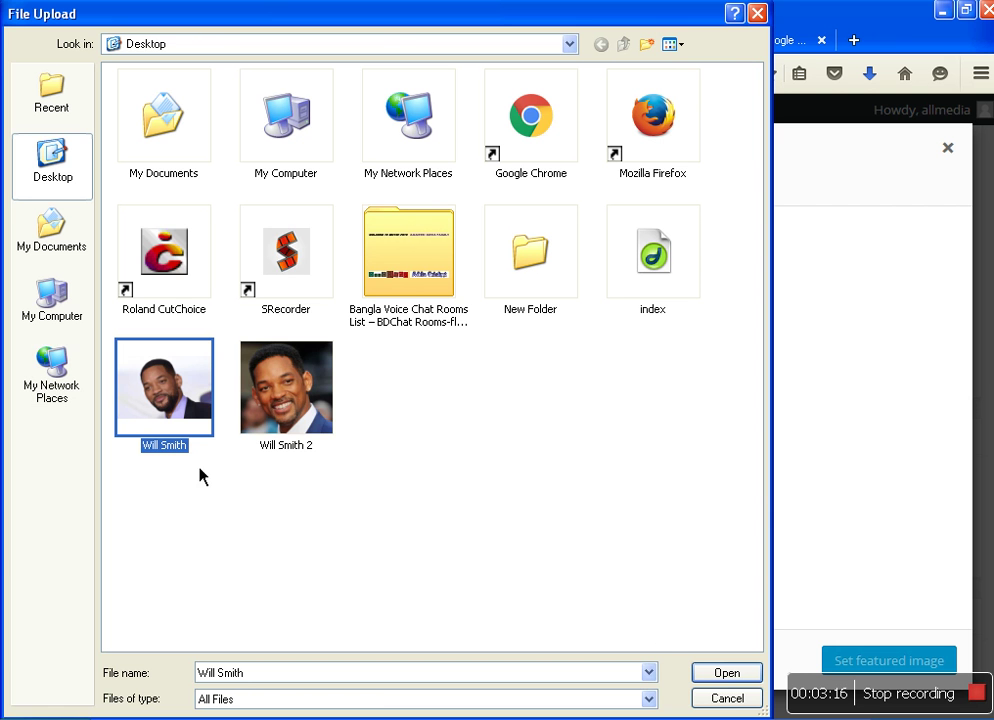
- Copy the name of the Will Smith image file and upload the image to the media library
right_click(167, 446)
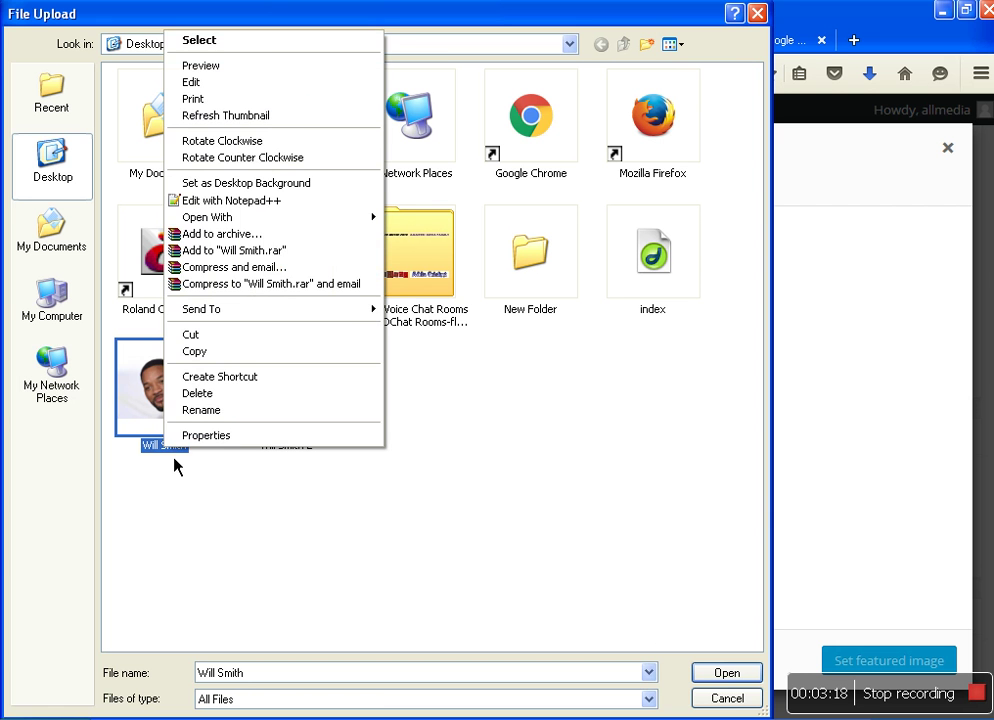
click(214, 412)
right_click(200, 450)
click(185, 496)
click(755, 698)
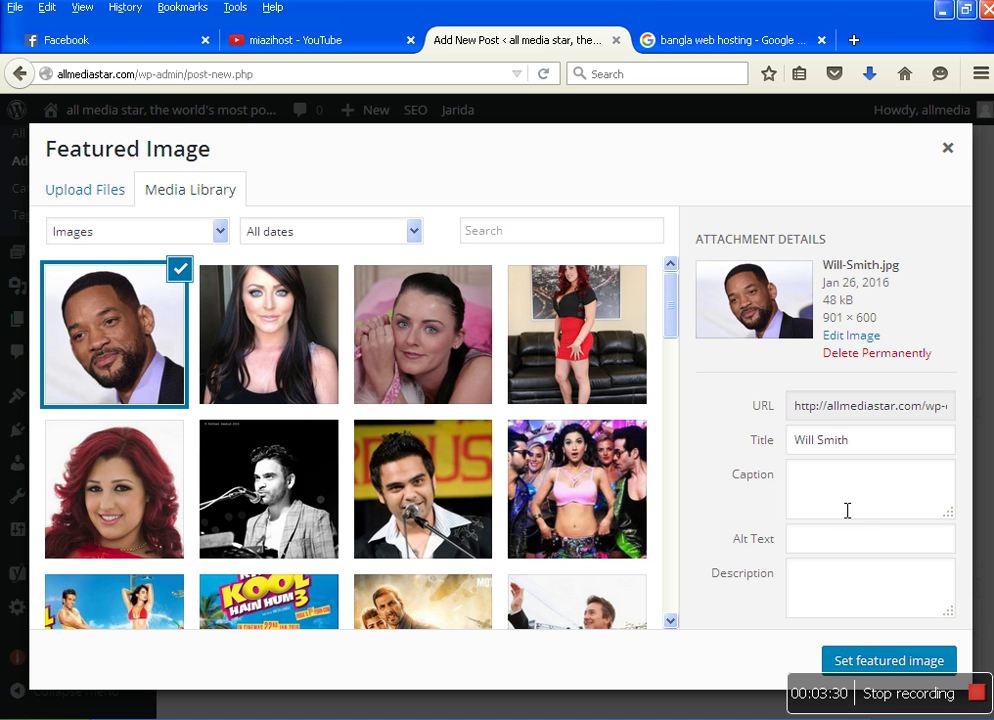
- Paste the copied name as the description of Will-Smith.jpg and set the image as the post's featured image
click(831, 604)
right_click(830, 592)
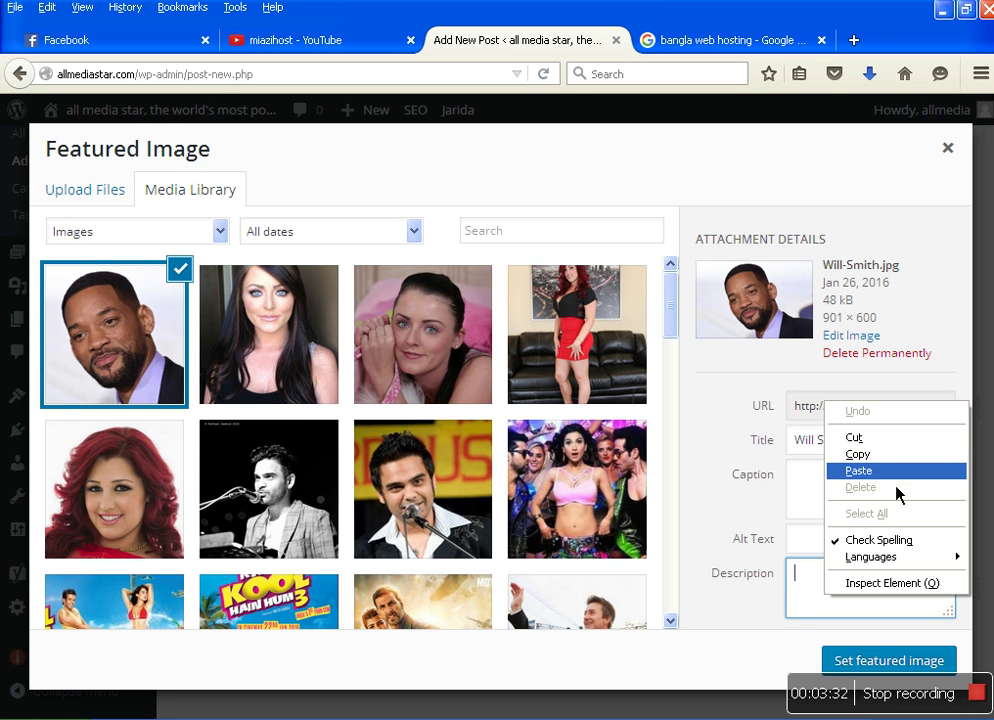
click(893, 471)
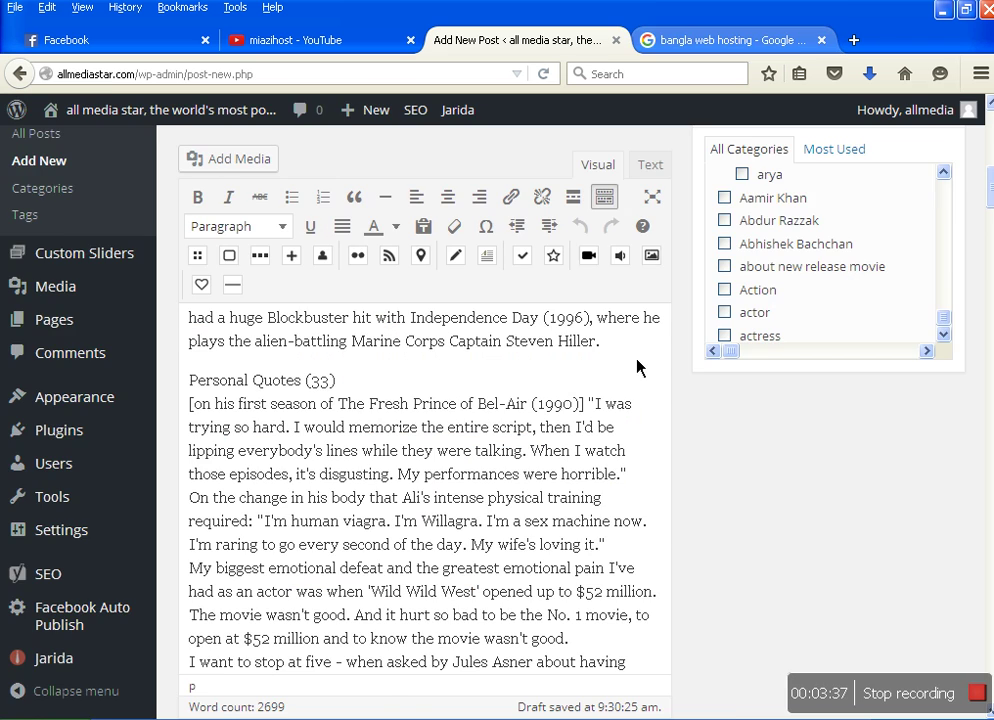
- Examine the MiaziHost cPanel tutorial image and its description in Google's image results for "bangla web hosting", and return to the post draft
click(760, 41)
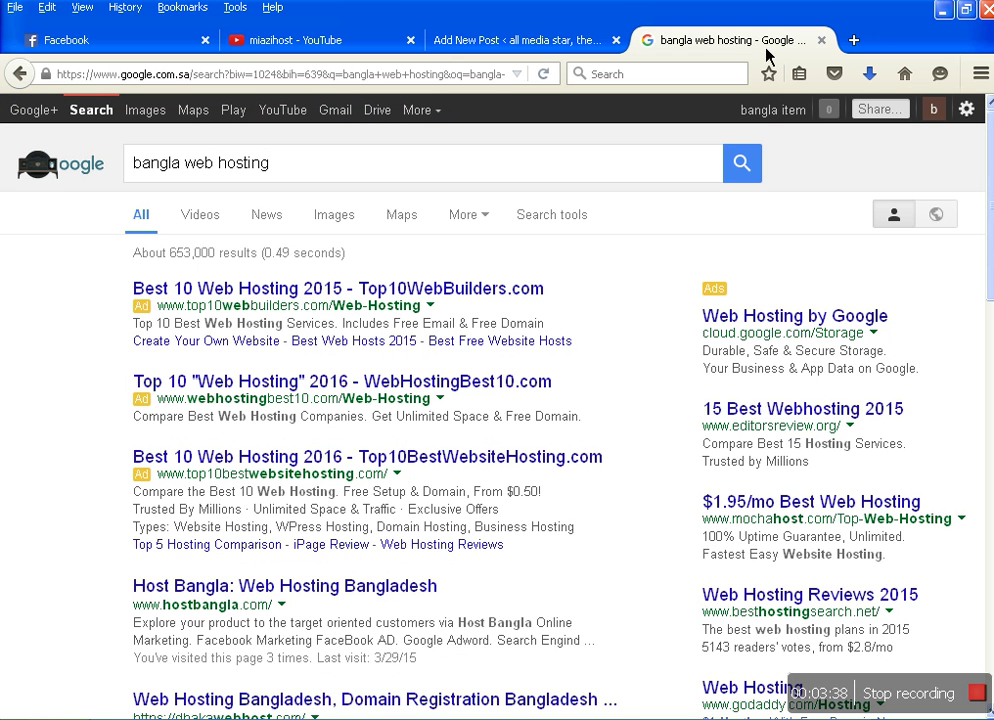
click(330, 218)
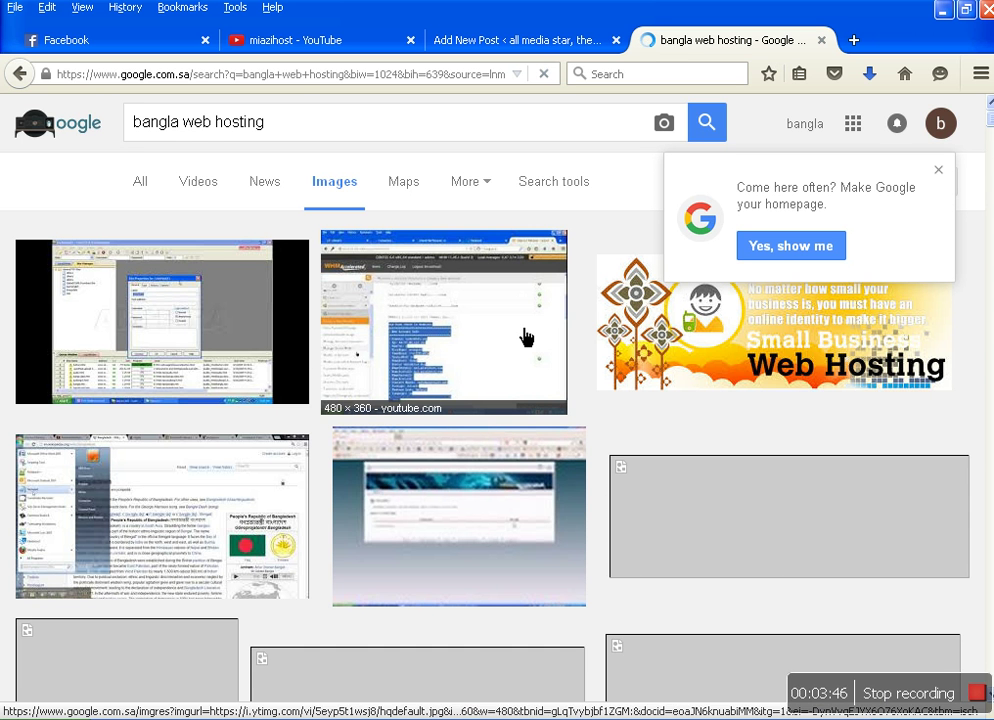
click(453, 368)
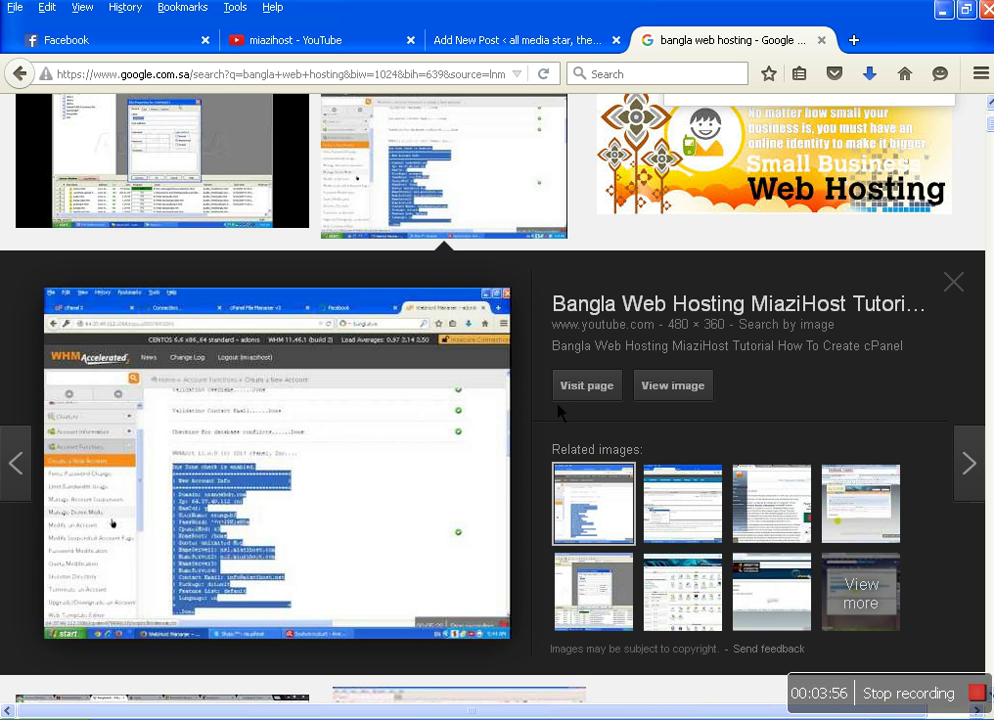
drag(552, 345, 881, 372)
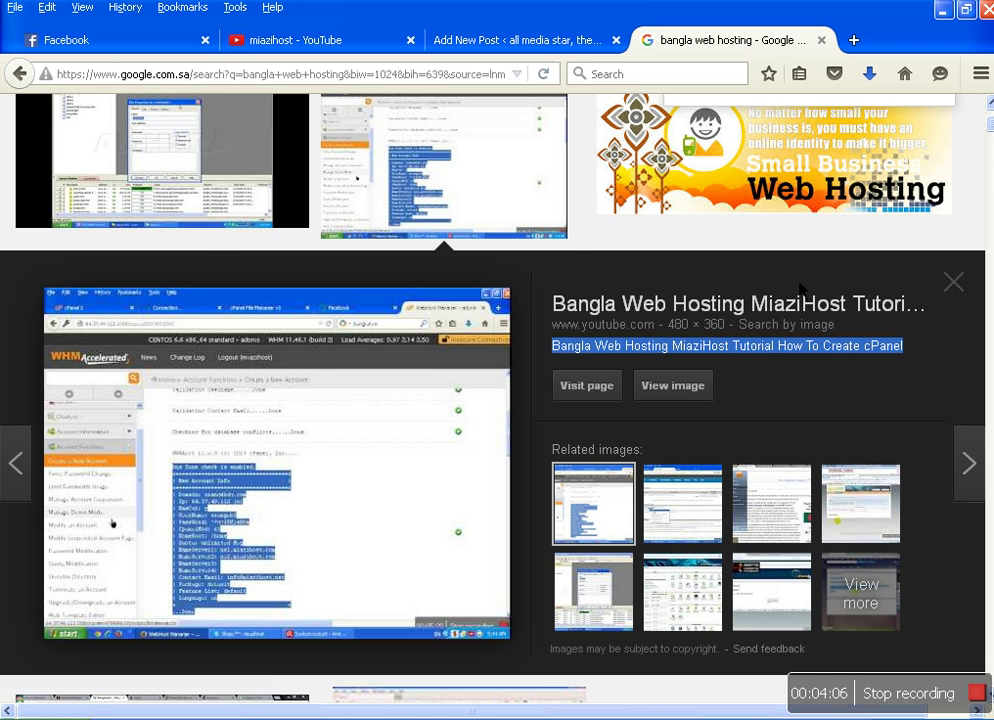
click(520, 40)
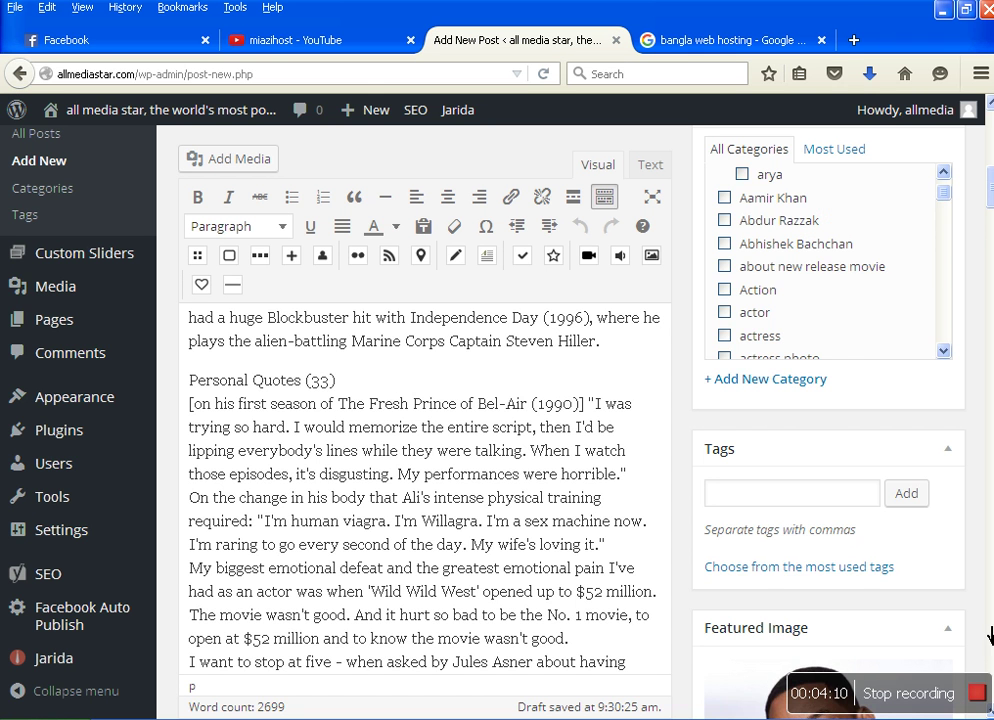
- Review the attachment details and description of the Will Smith featured image, and set it again as the featured image
scroll(967, 573, down, 5)
scroll(825, 547, down, 3)
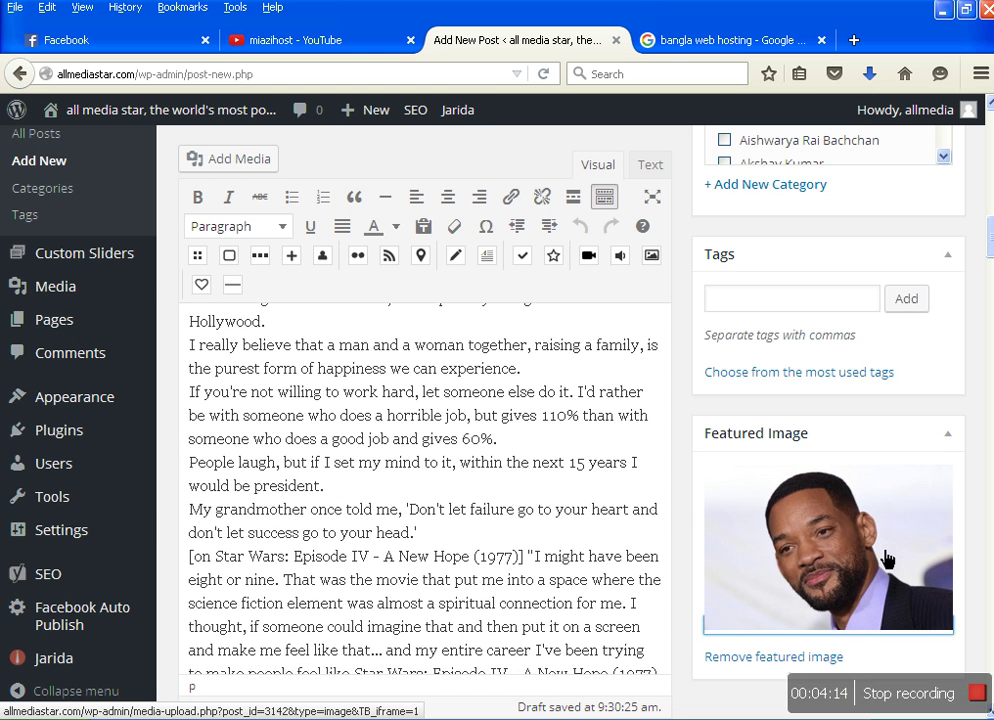
click(845, 500)
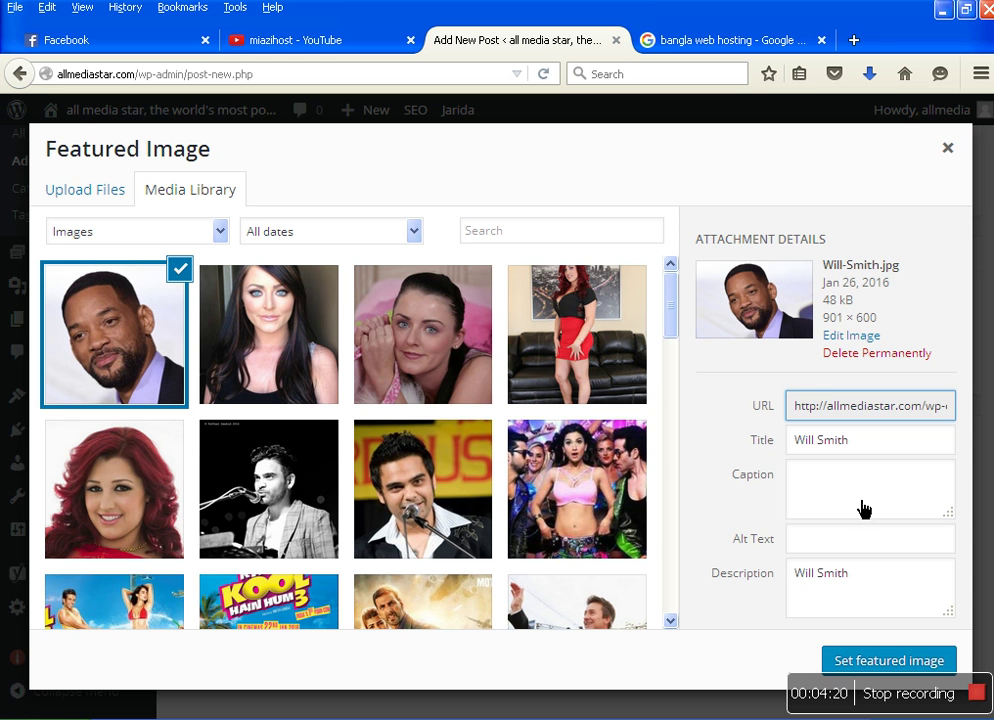
click(889, 660)
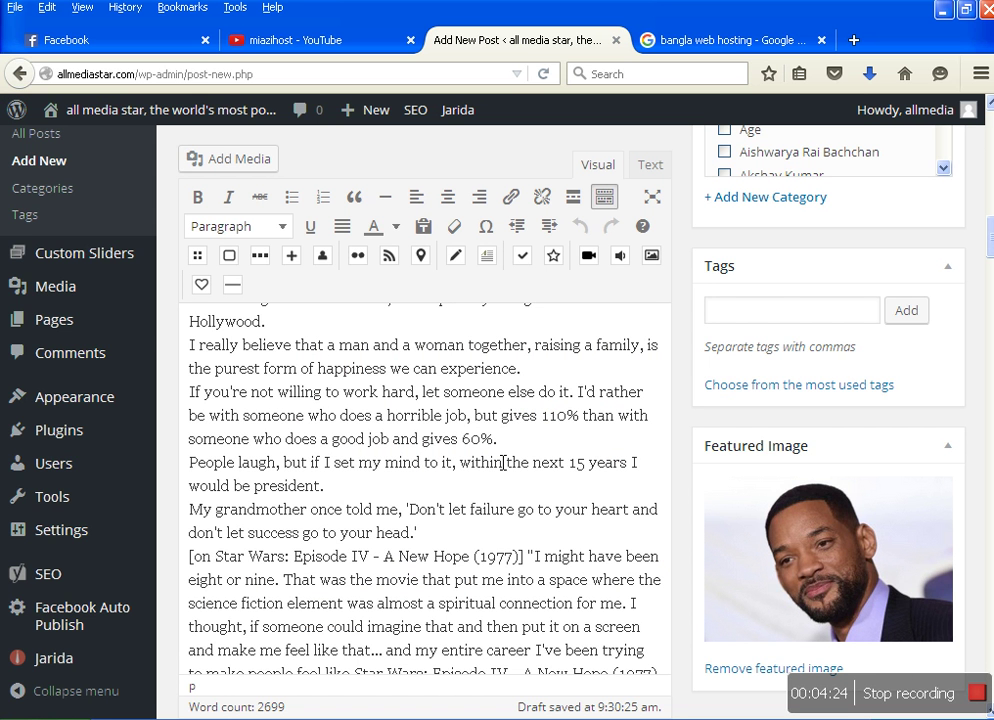
- Title the post "Will Smith, hollywood actor", using the copied name as the start
scroll(430, 480, up, 3)
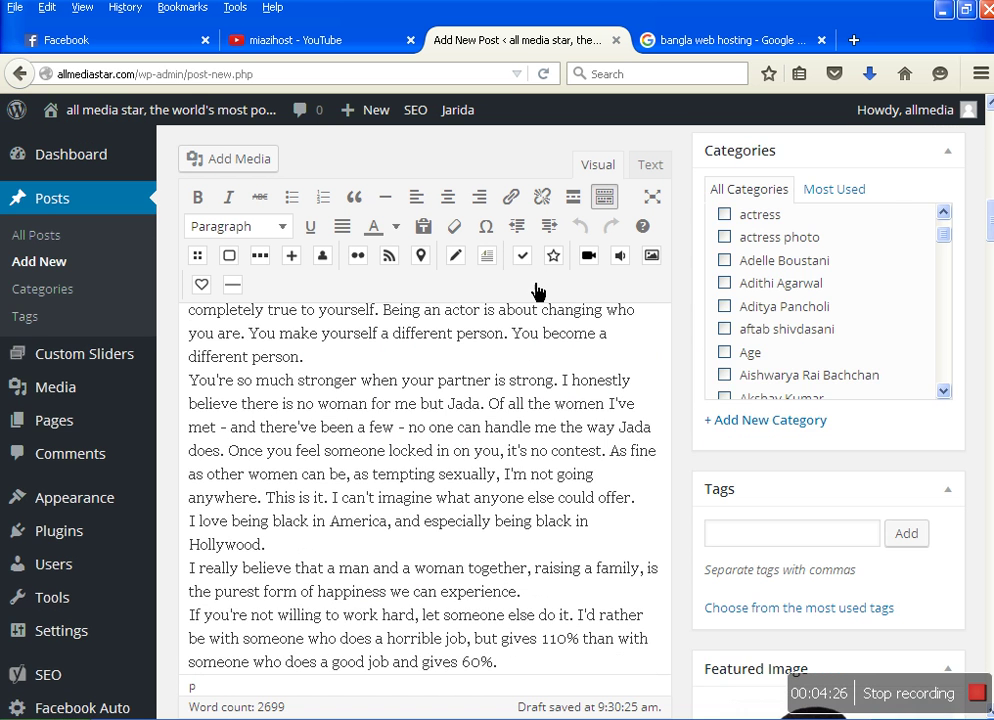
scroll(430, 480, up, 3)
scroll(430, 480, up, 5)
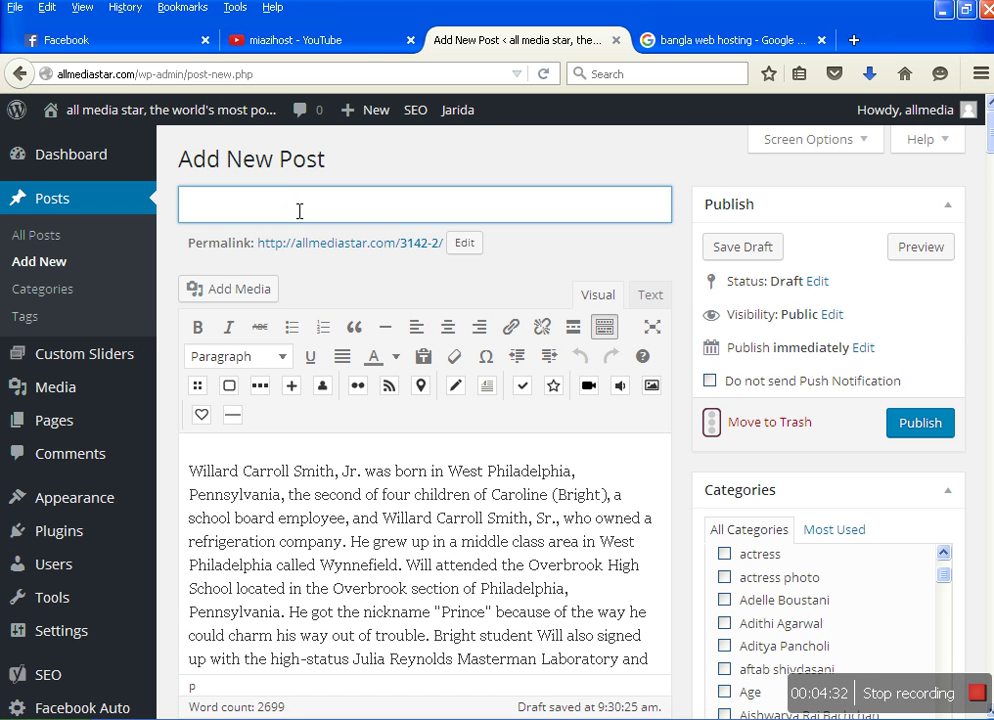
key(ctrl+v)
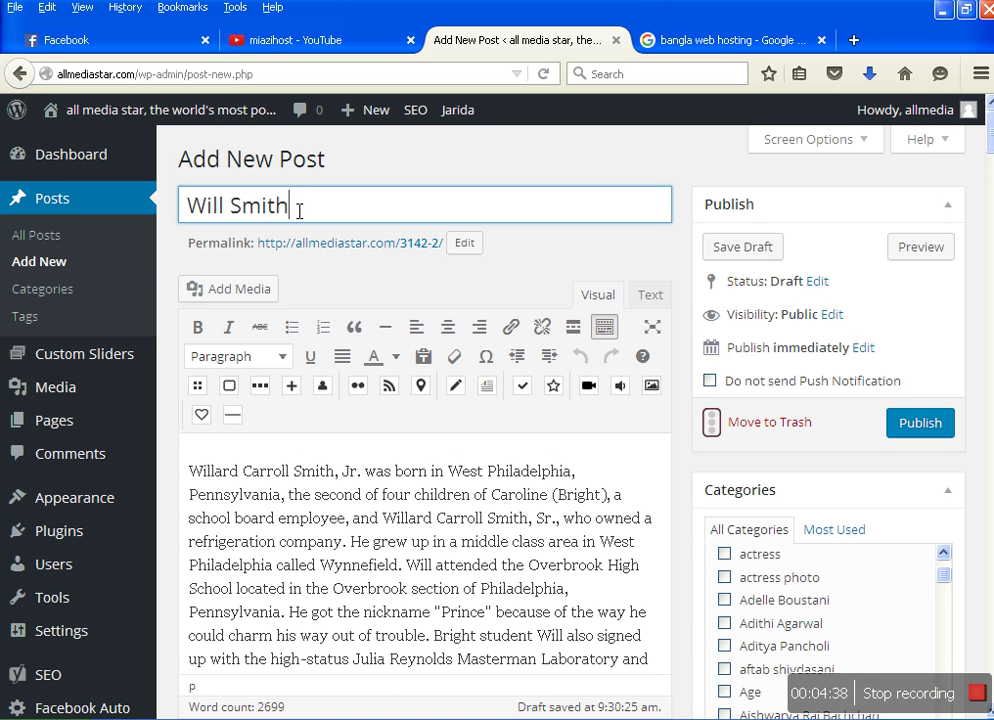
text(holl)
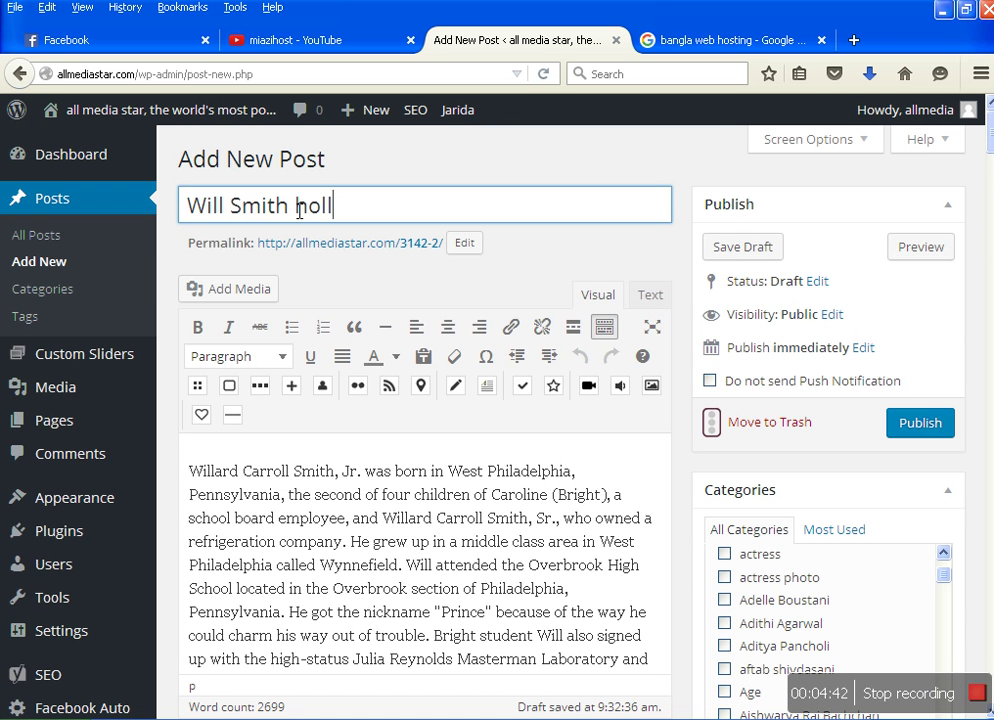
text(ywood)
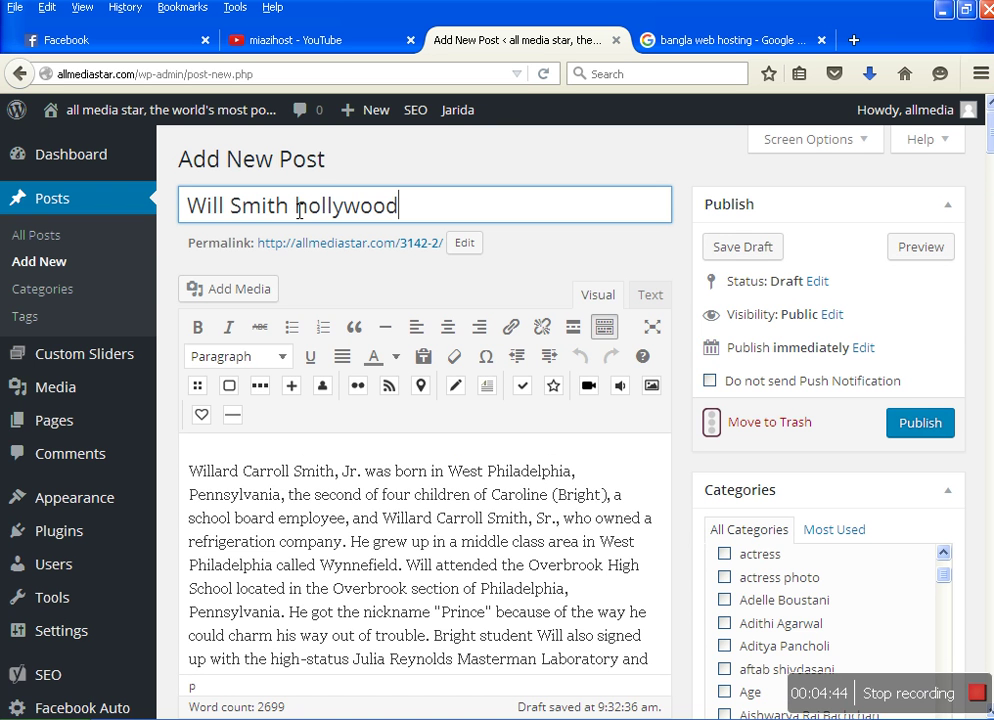
text( actor)
click(293, 207)
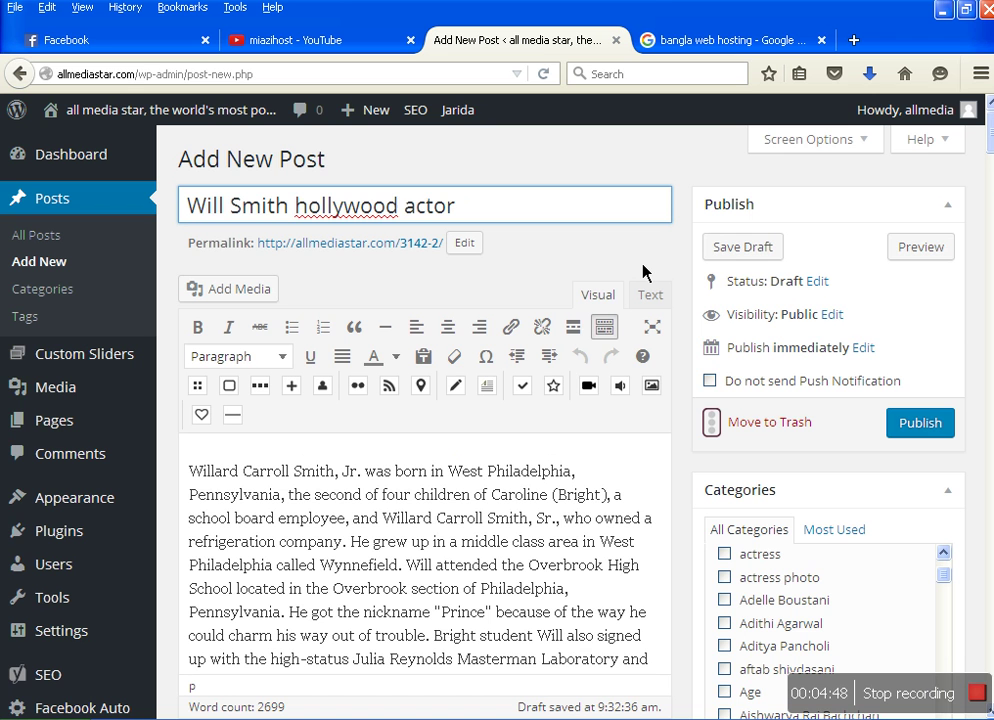
text(,)
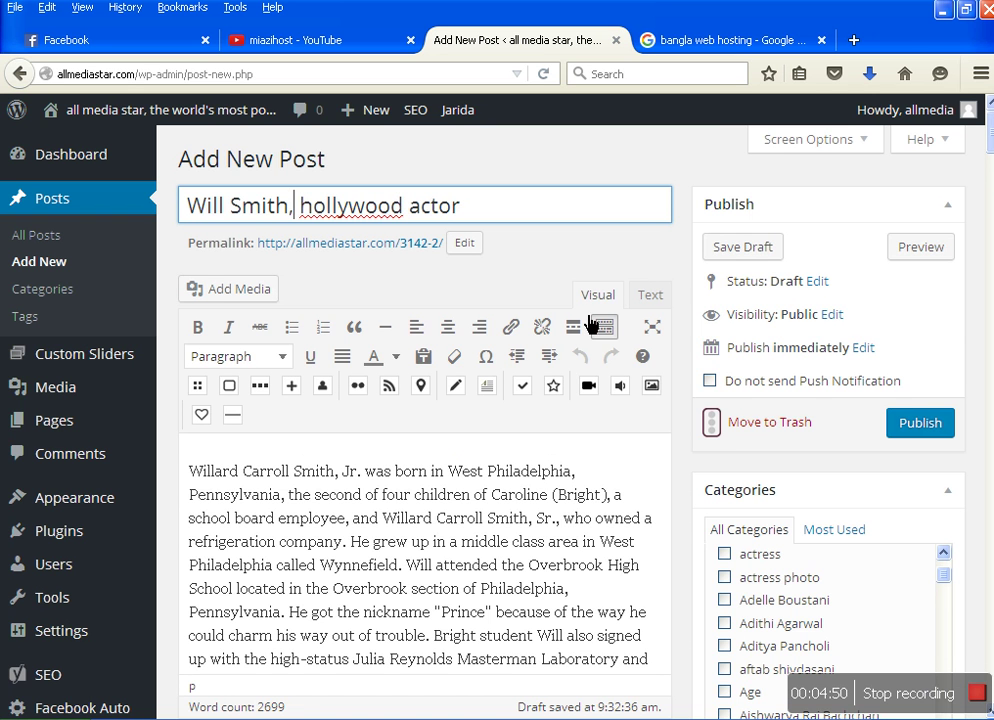
- Assign the actor category to the post
scroll(938, 631, down, 4)
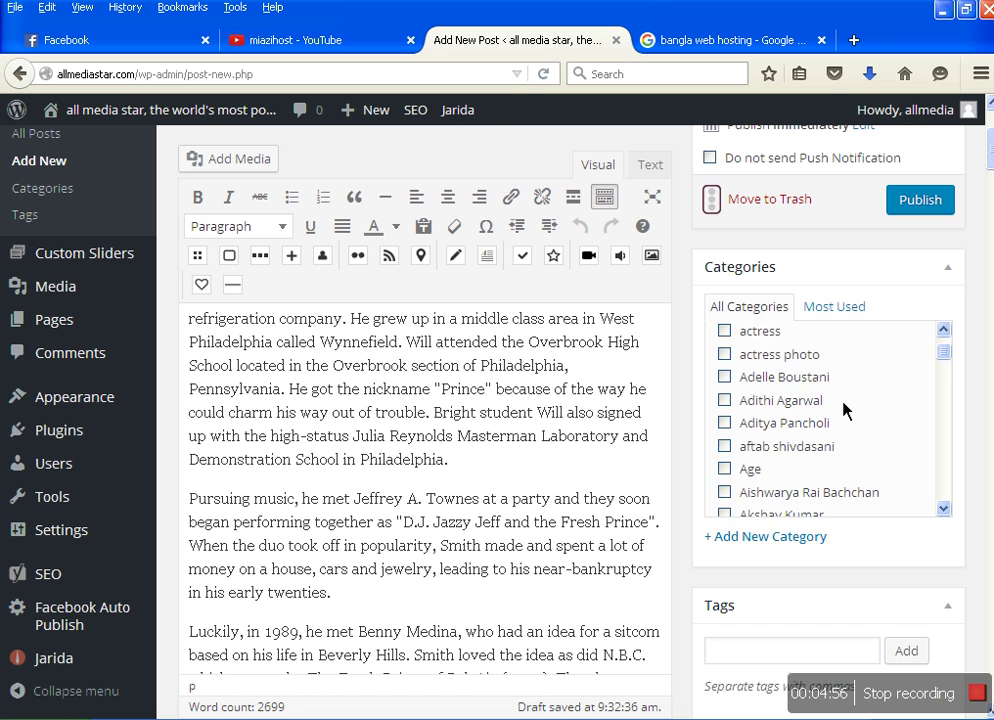
scroll(849, 420, up, 6)
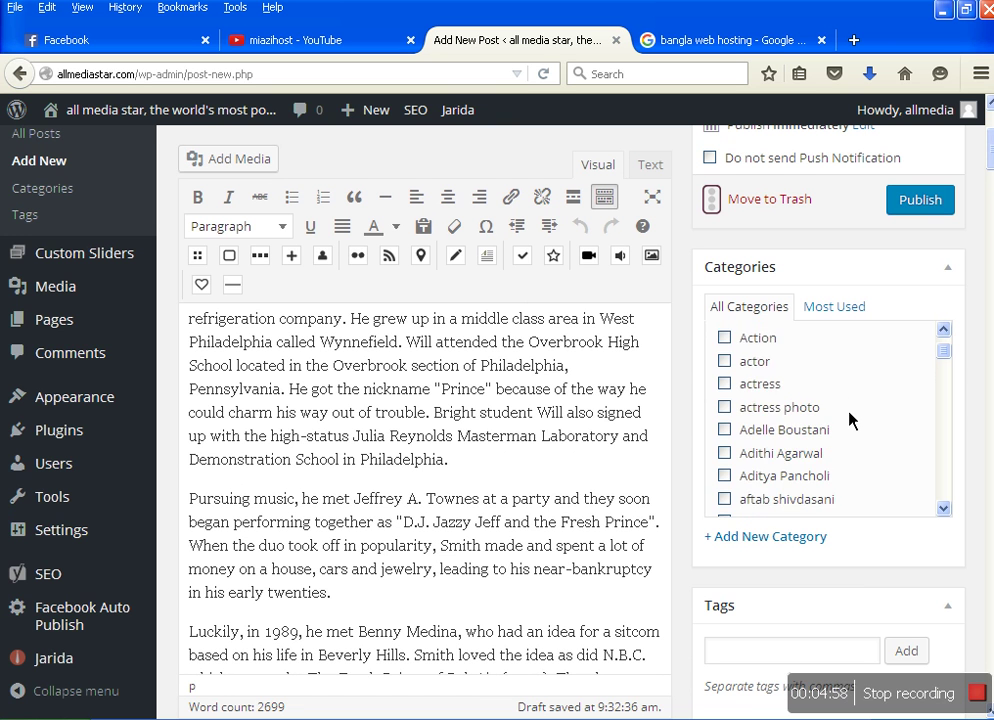
scroll(810, 415, down, 4)
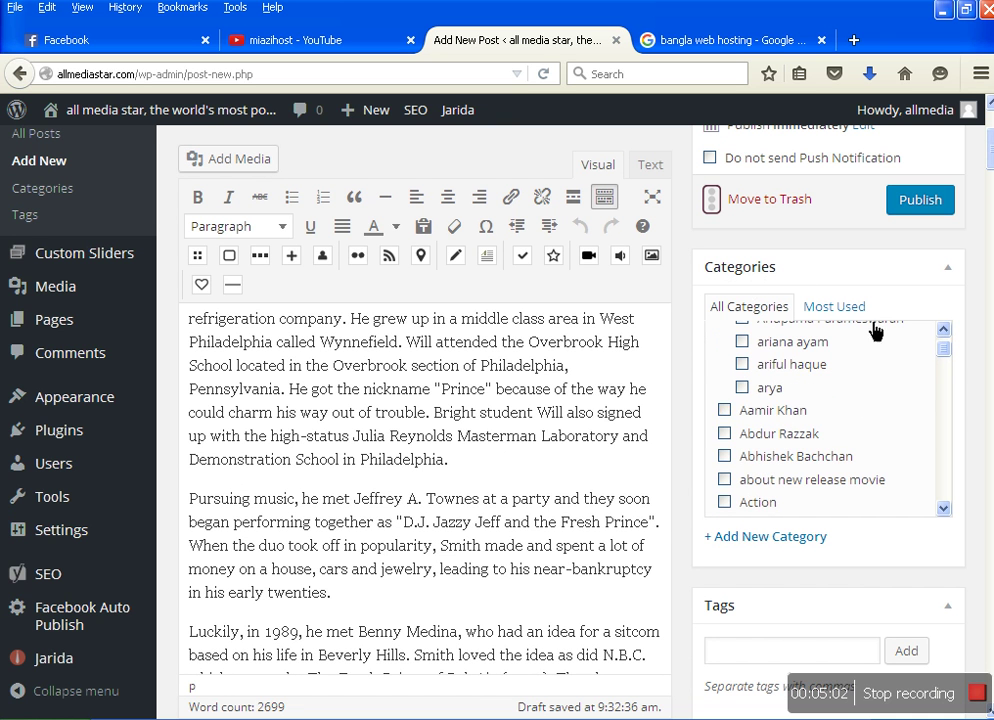
scroll(805, 470, down, 1)
scroll(793, 515, down, 1)
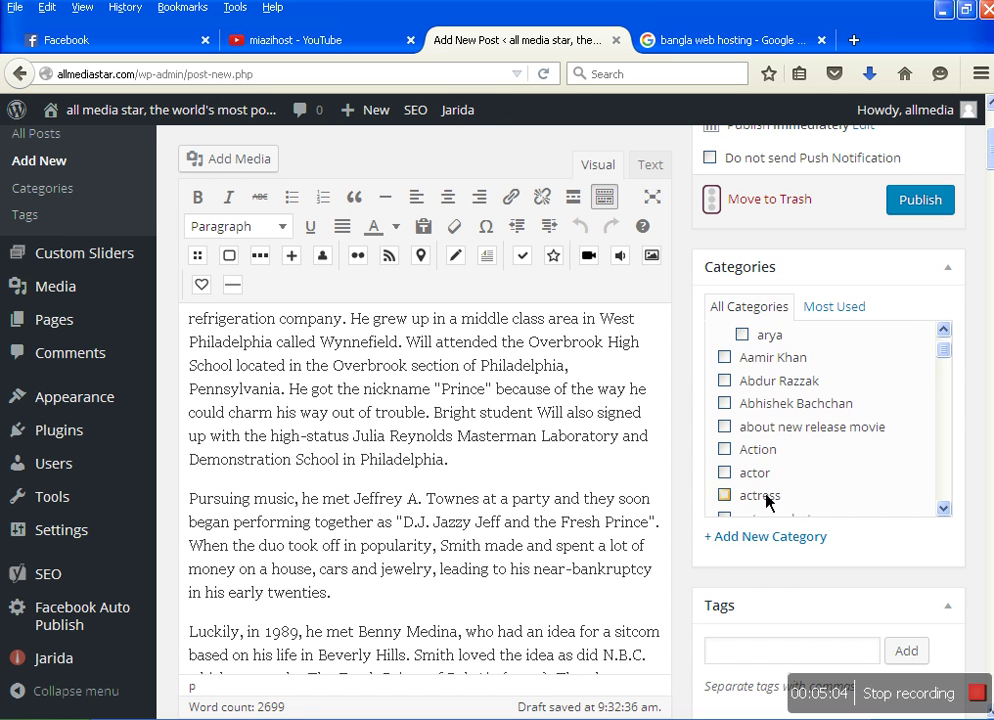
click(757, 472)
- Add a new top-level category named "will smith" in lowercase
scroll(854, 443, down, 6)
scroll(845, 446, down, 5)
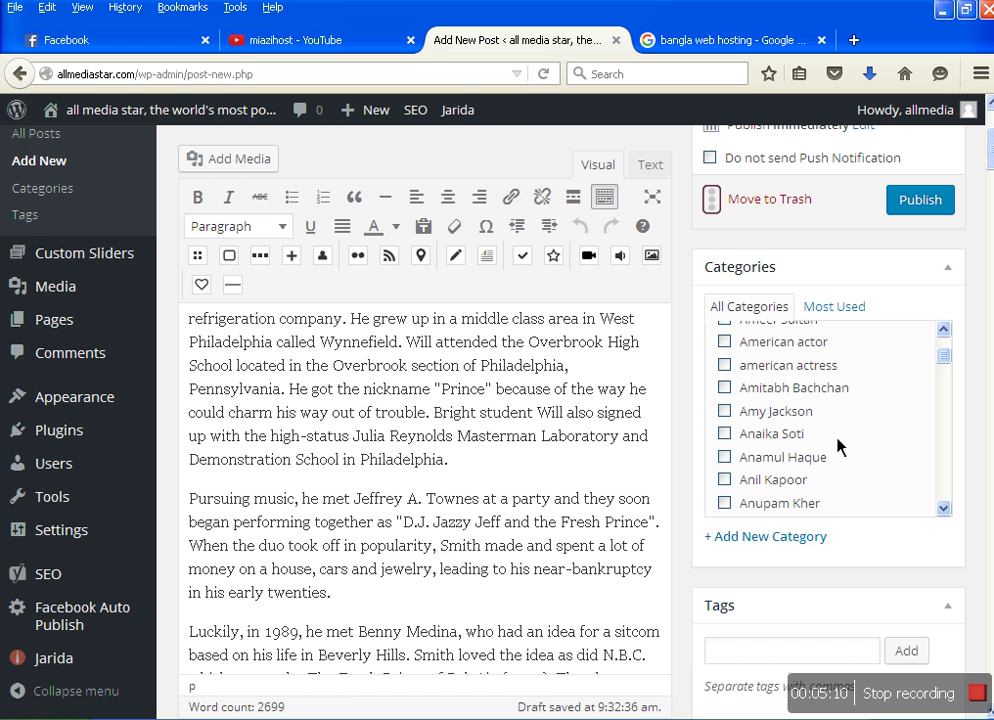
scroll(837, 446, down, 6)
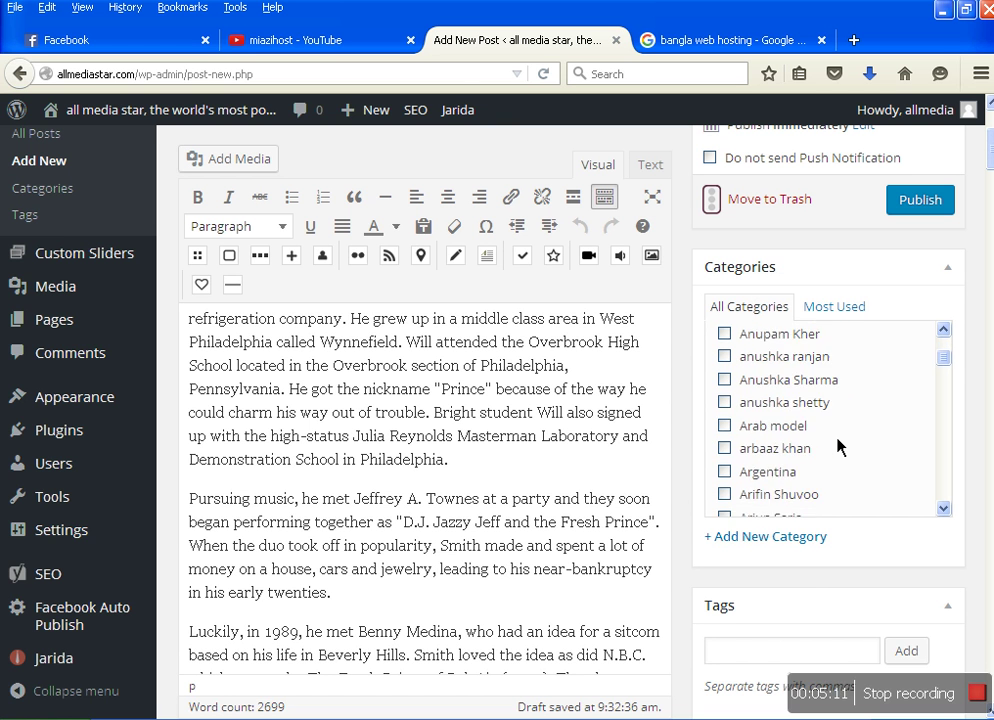
click(818, 539)
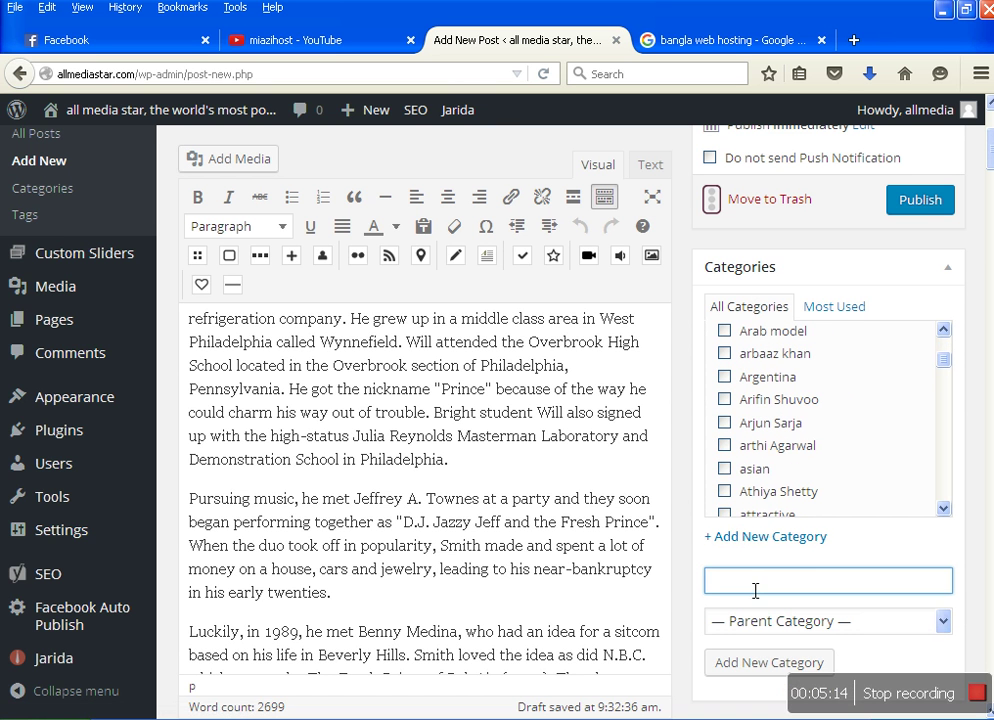
text(Will Smith)
click(733, 592)
shift+click(712, 592)
text(w)
drag(737, 592, 744, 593)
text(s)
click(771, 664)
- Assign the beautiful, bio and biography categories to the post
scroll(834, 439, down, 4)
scroll(830, 455, down, 1)
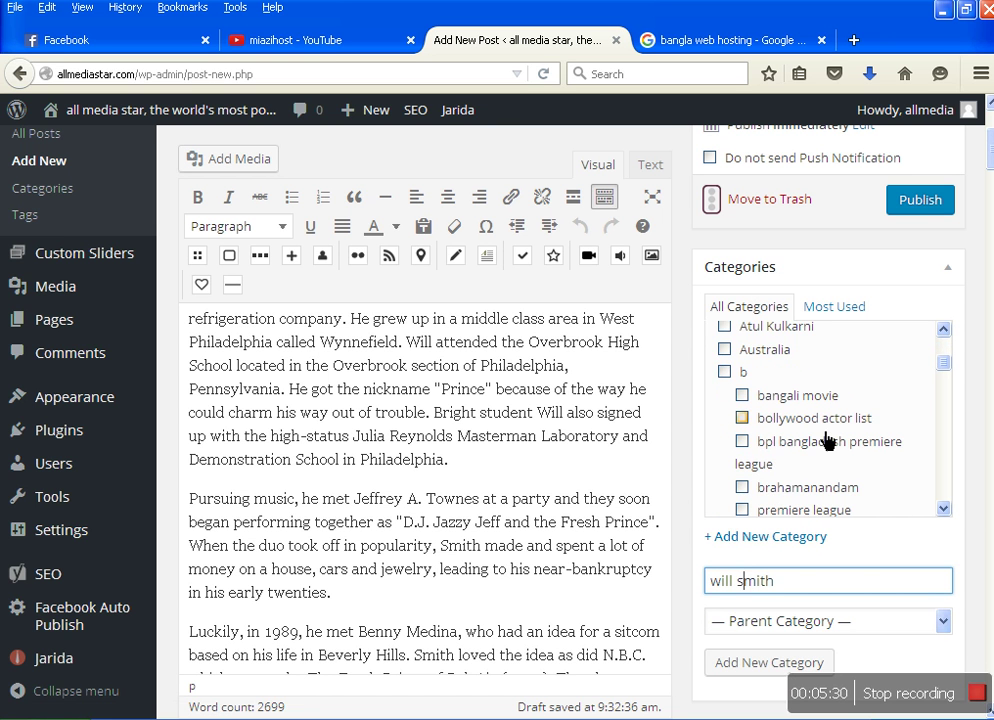
scroll(793, 490, down, 1)
scroll(793, 490, down, 3)
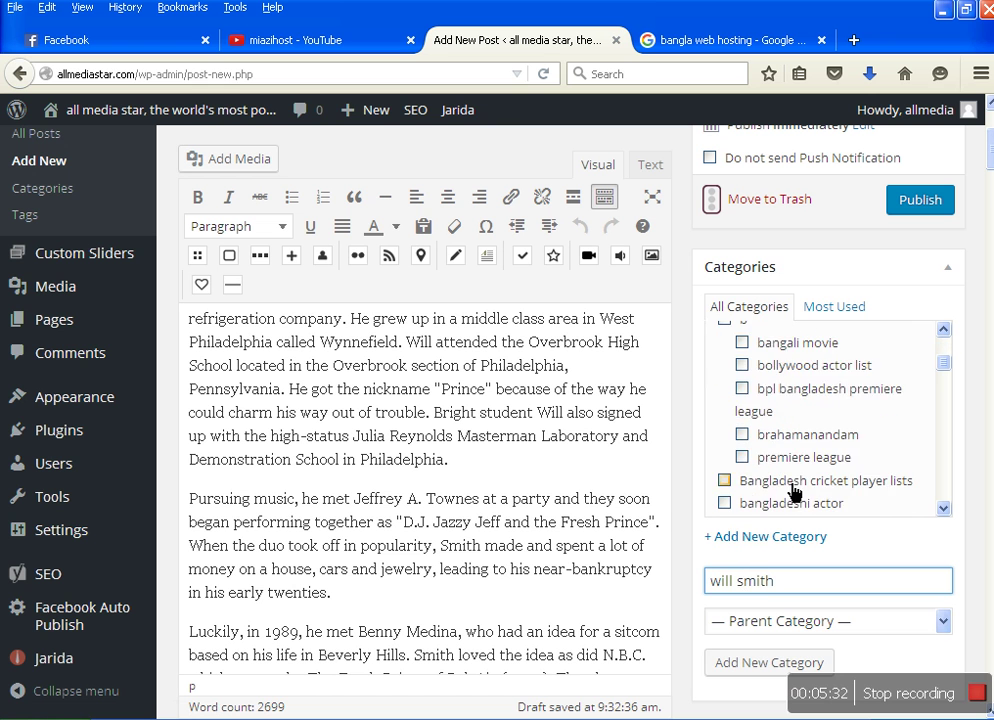
scroll(810, 472, down, 3)
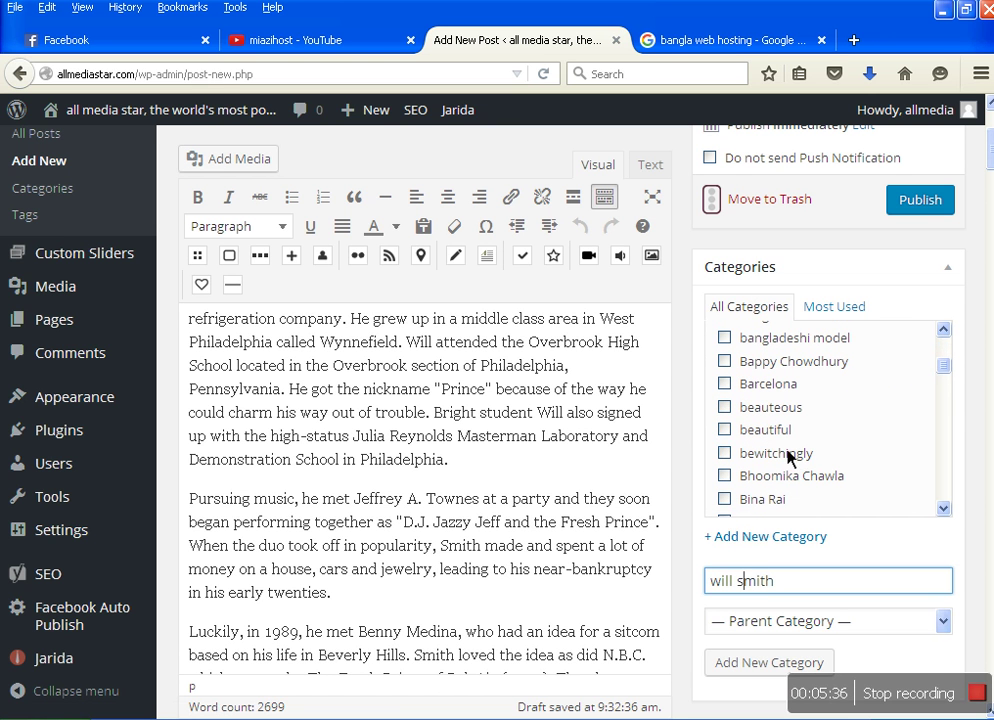
click(724, 430)
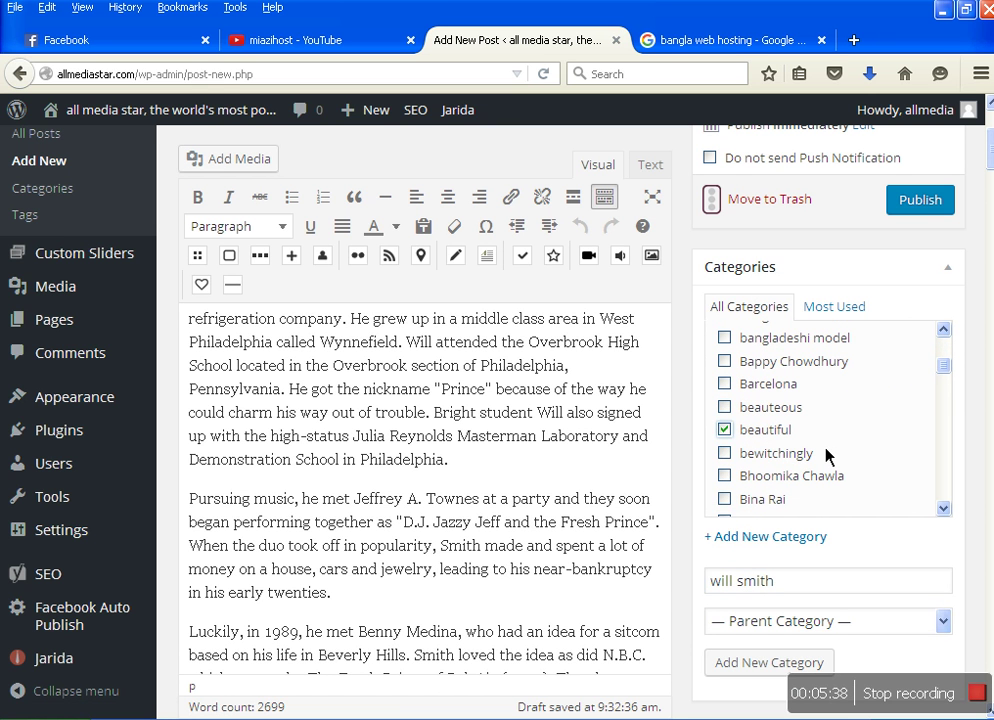
scroll(870, 447, down, 2)
click(762, 420)
click(771, 446)
- Assign the gorgeous category to the post
scroll(855, 465, down, 1)
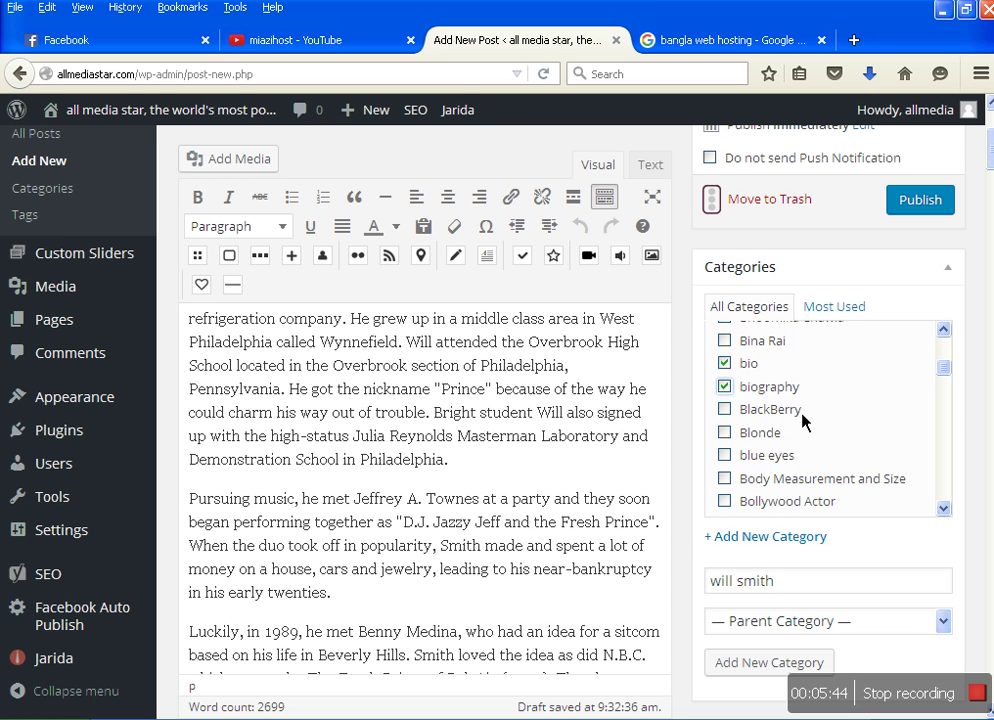
scroll(805, 418, down, 2)
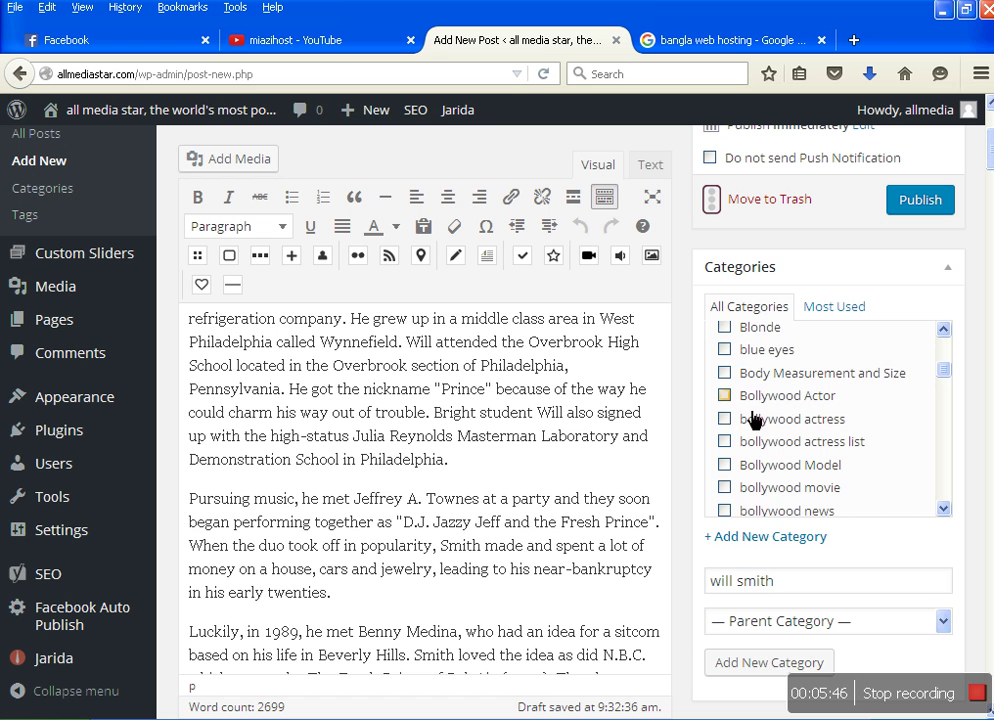
scroll(828, 455, down, 2)
scroll(790, 470, down, 2)
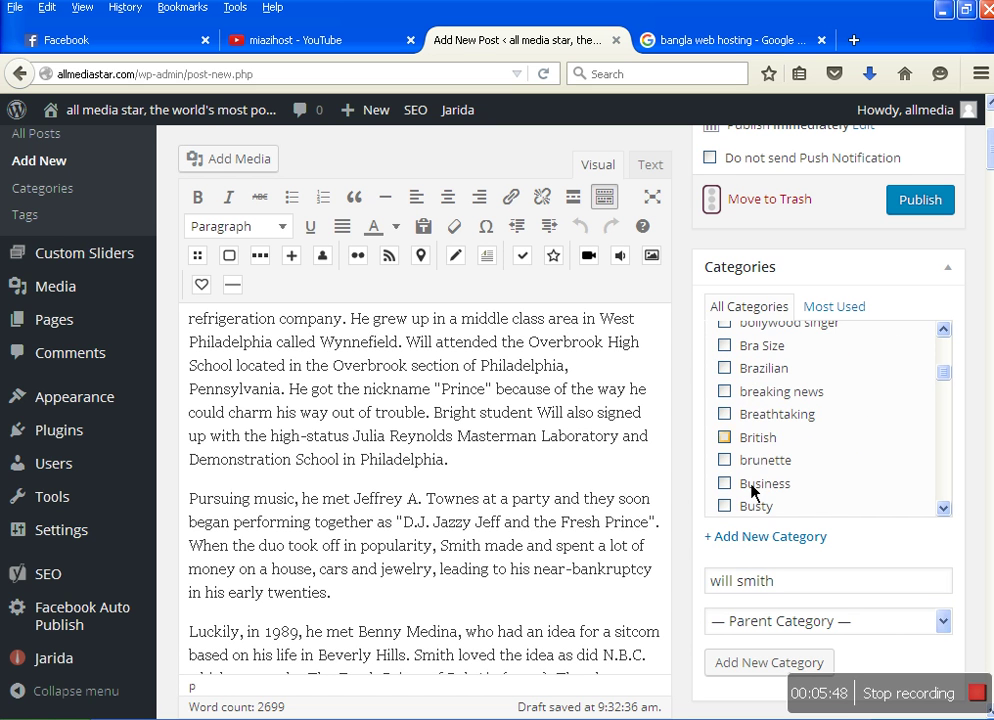
scroll(803, 484, down, 5)
scroll(805, 486, down, 1)
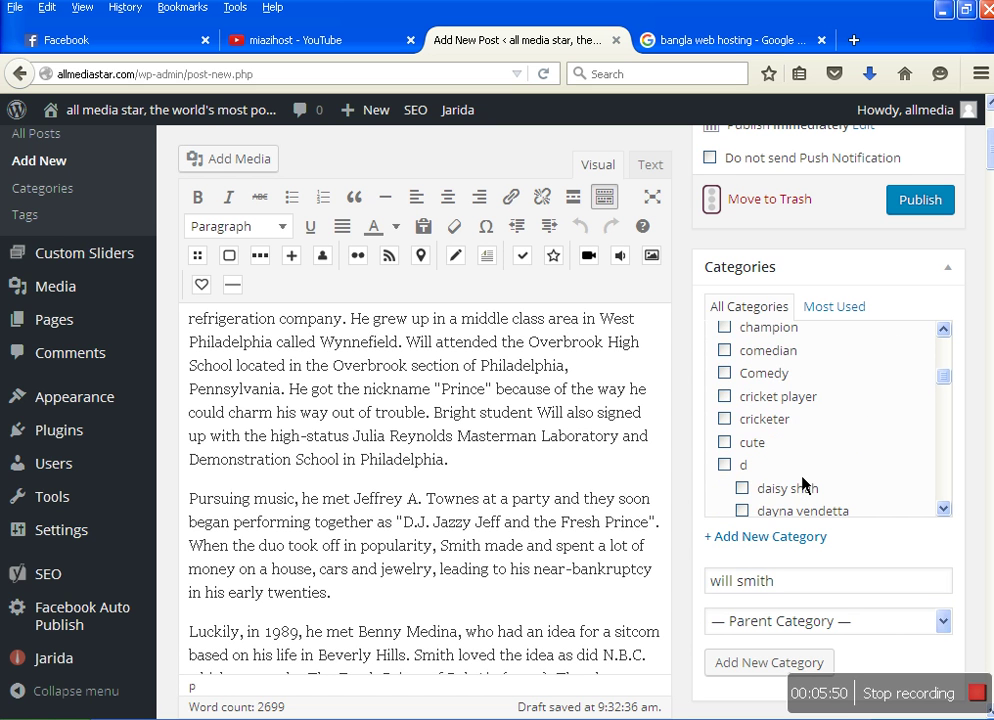
scroll(800, 450, down, 3)
scroll(797, 452, down, 7)
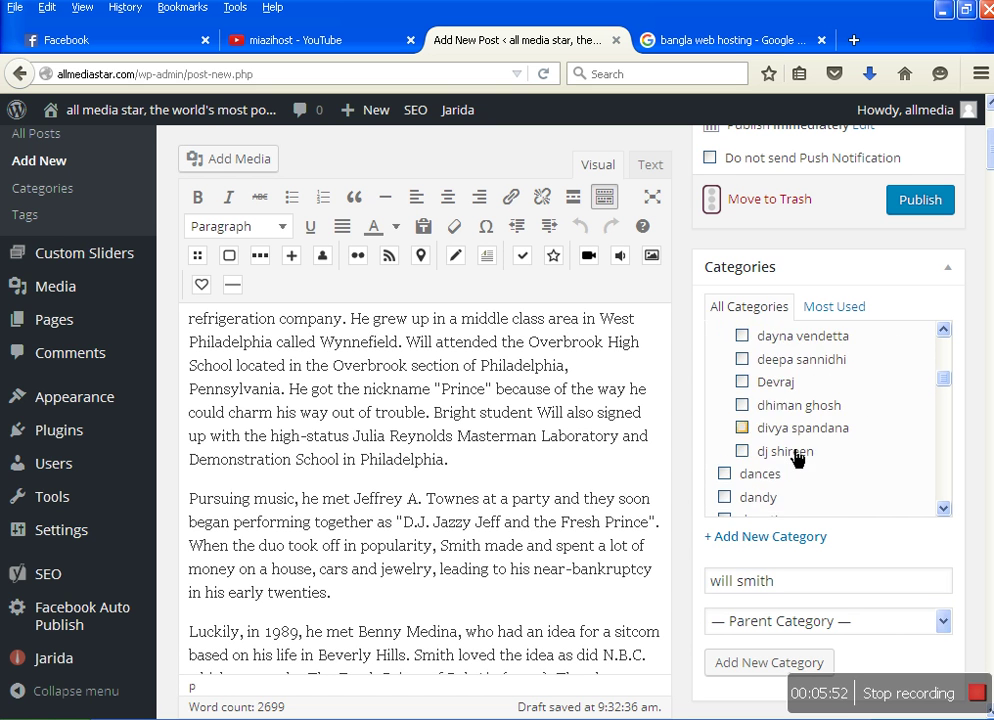
scroll(792, 460, down, 5)
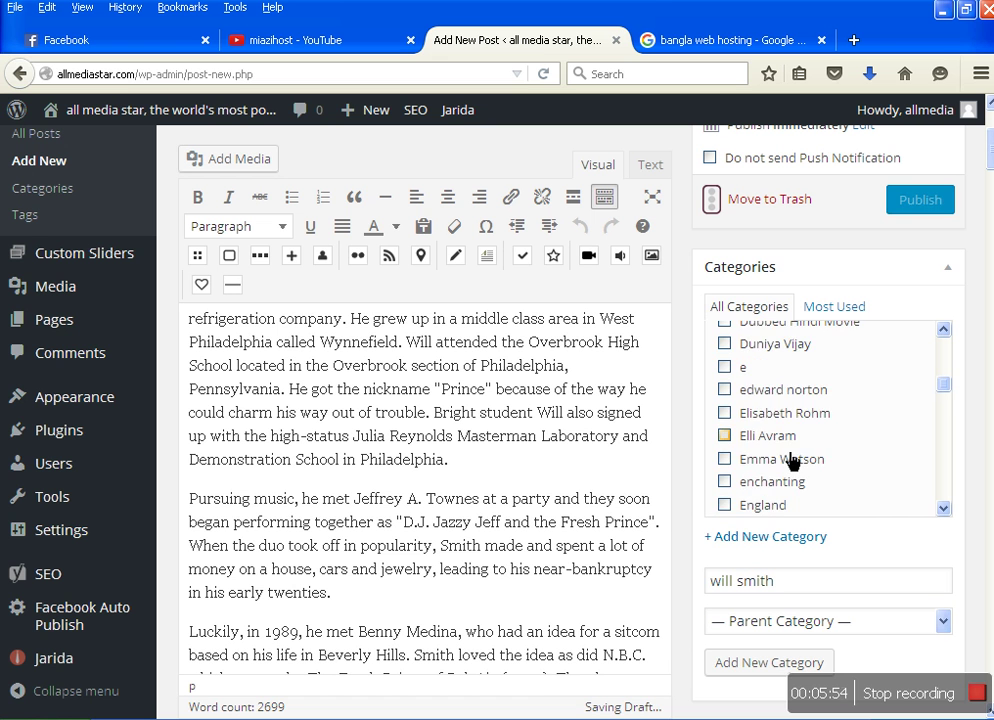
scroll(792, 460, down, 9)
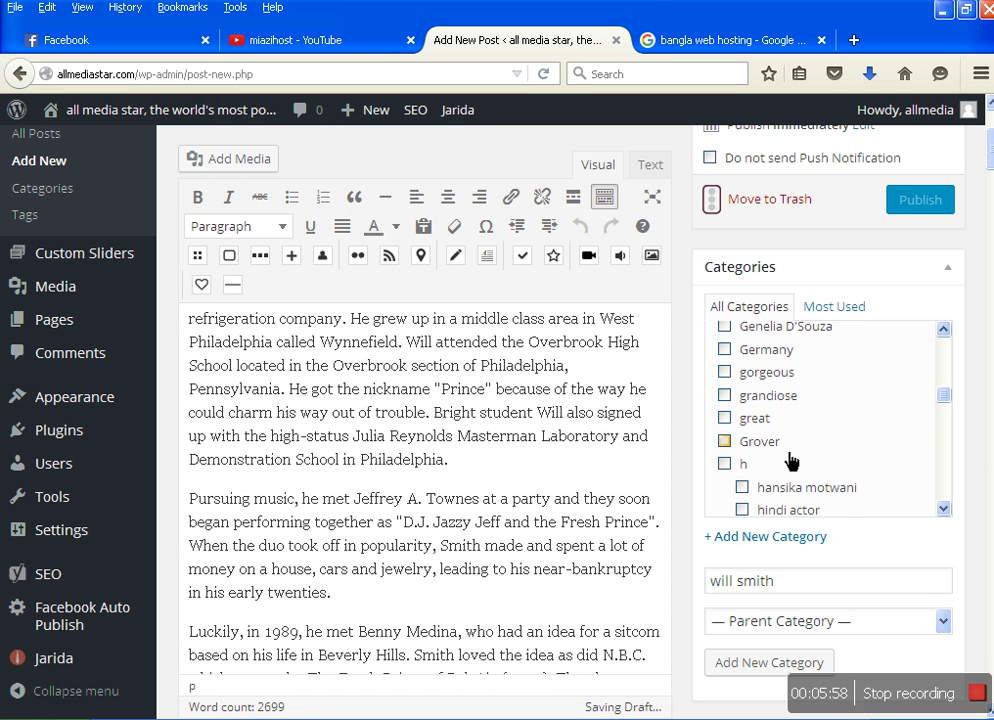
click(786, 375)
- Assign the hollywood actor, hollywood Model and hot categories to the post
scroll(800, 450, down, 2)
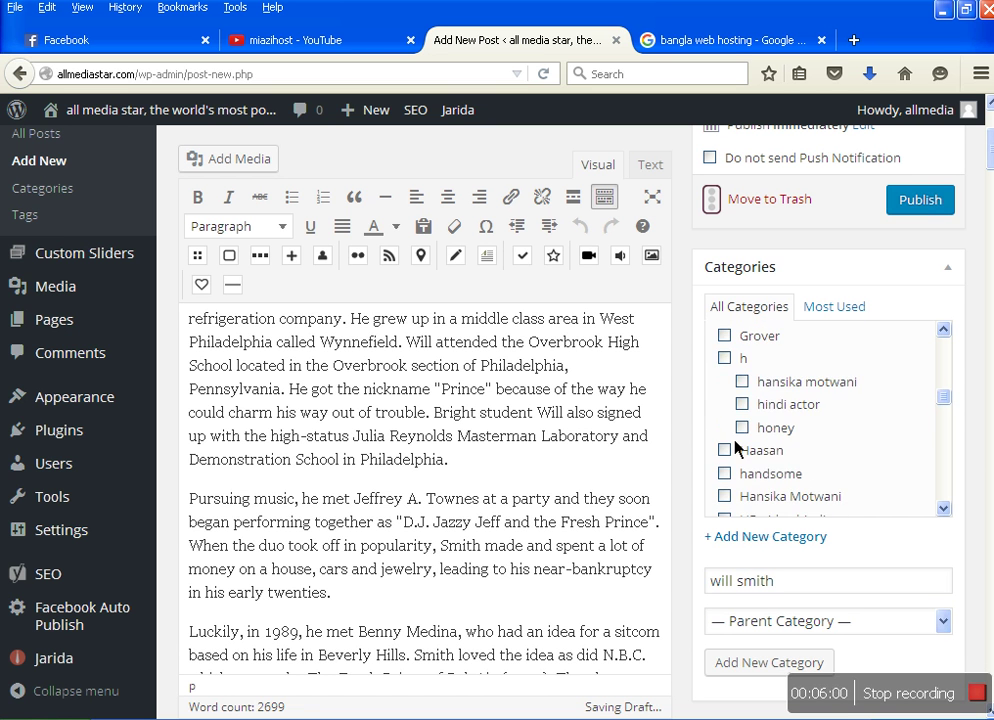
scroll(763, 473, down, 2)
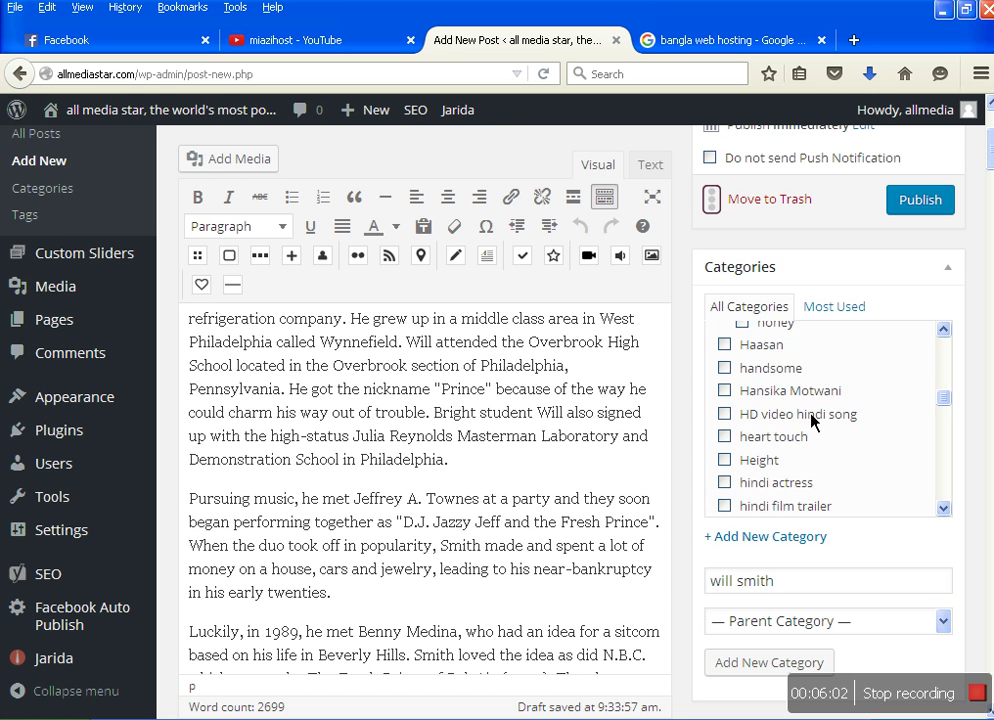
scroll(812, 422, down, 5)
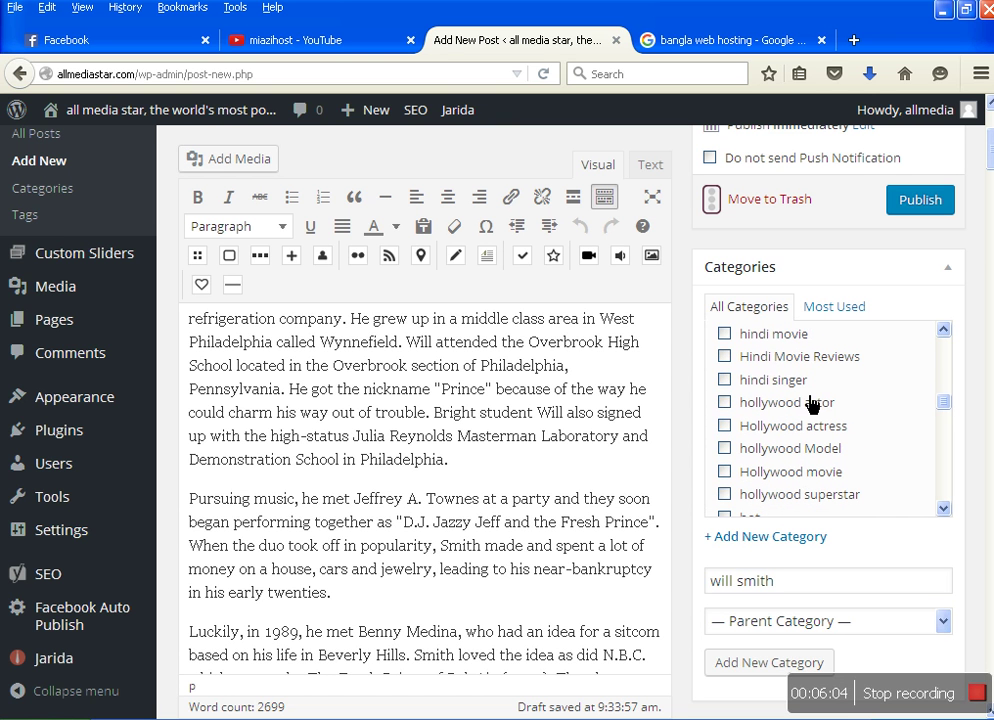
click(752, 404)
click(829, 456)
scroll(832, 467, down, 2)
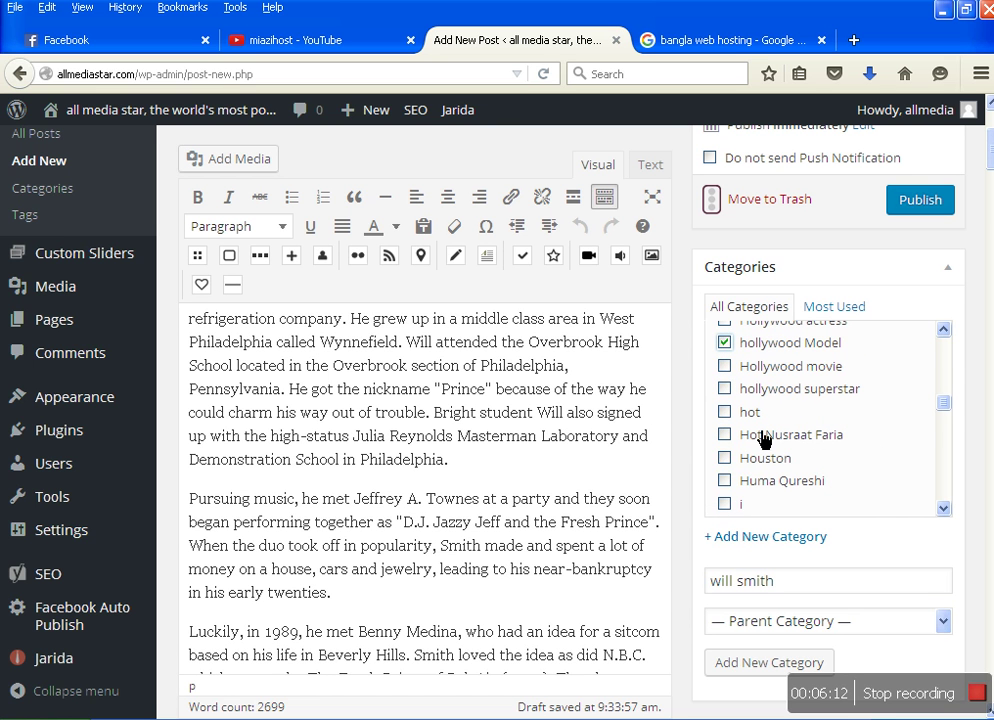
click(725, 414)
- Assign the superstar category to the post
scroll(828, 443, down, 3)
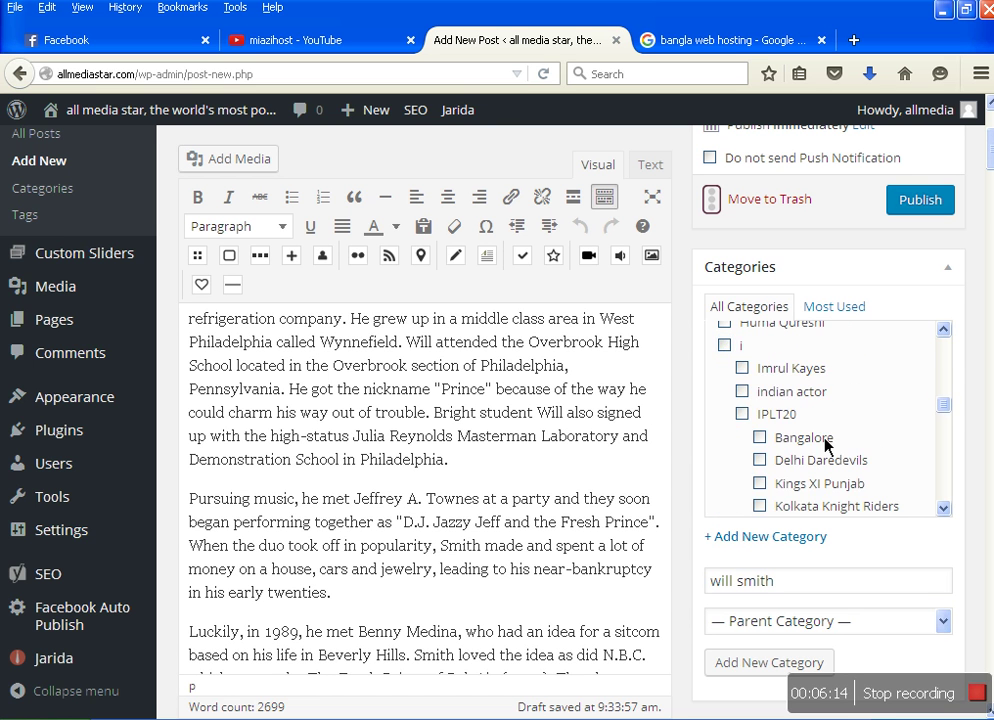
scroll(829, 445, down, 5)
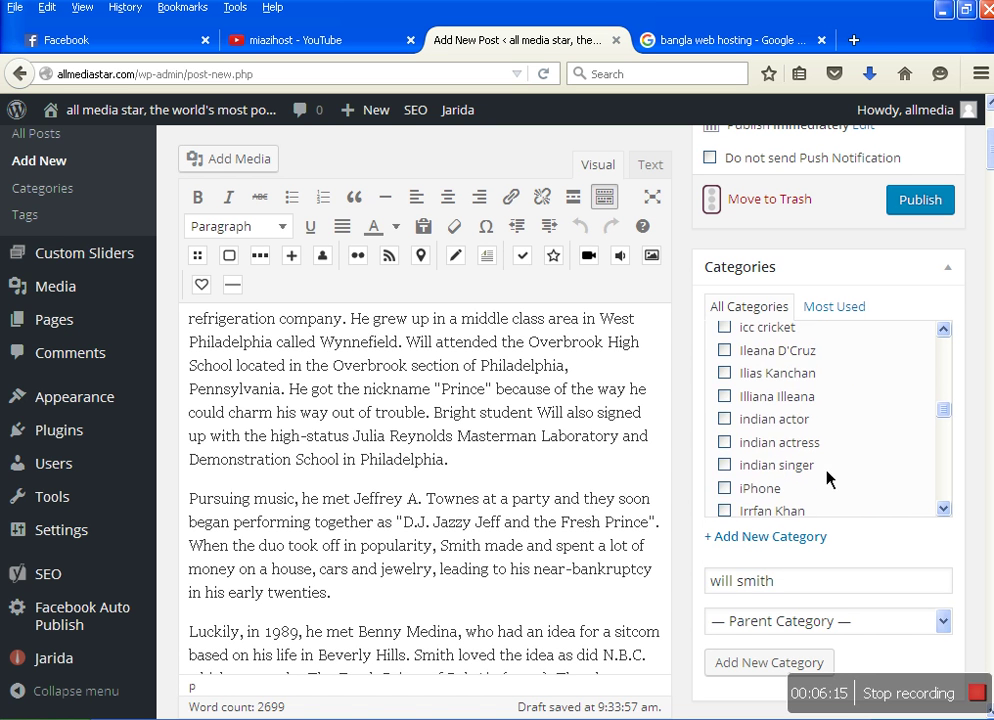
scroll(877, 467, down, 8)
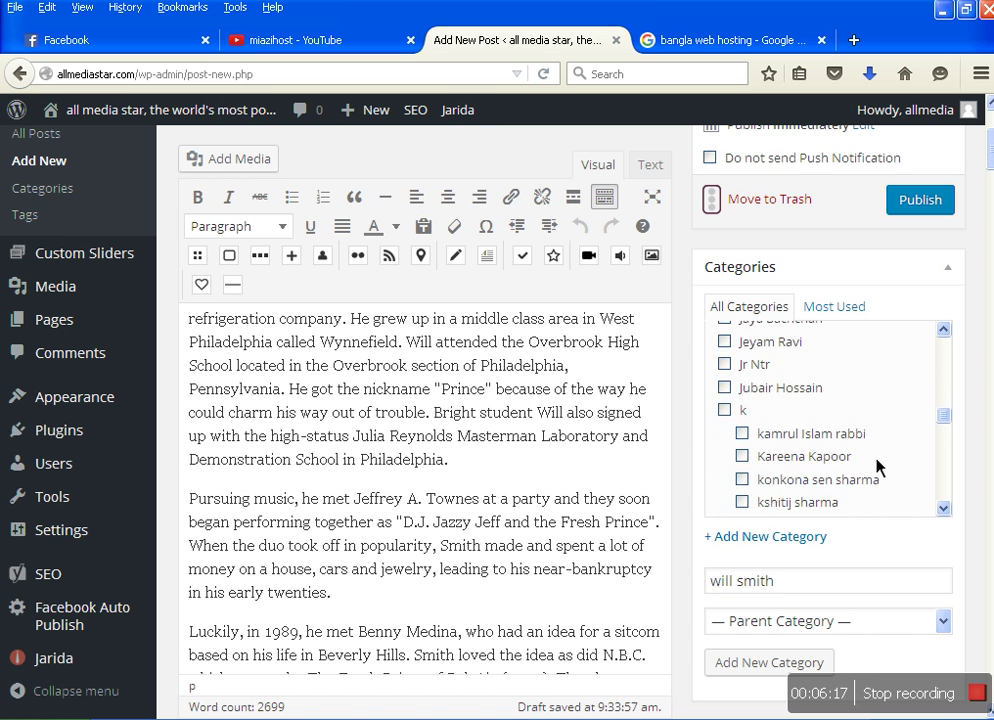
scroll(877, 467, down, 10)
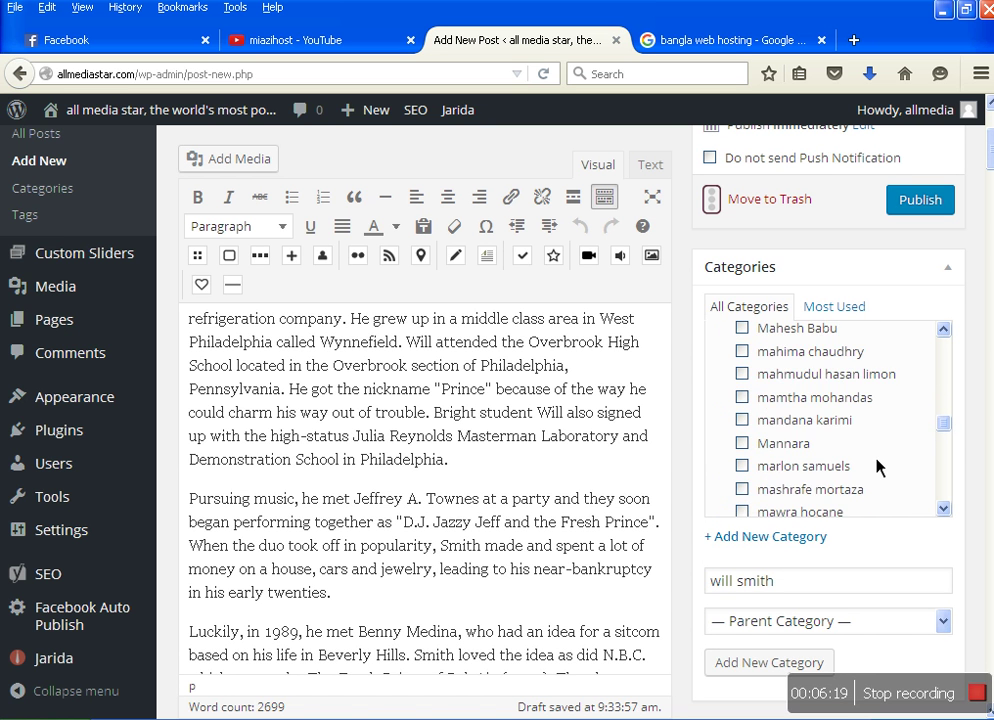
scroll(945, 480, down, 15)
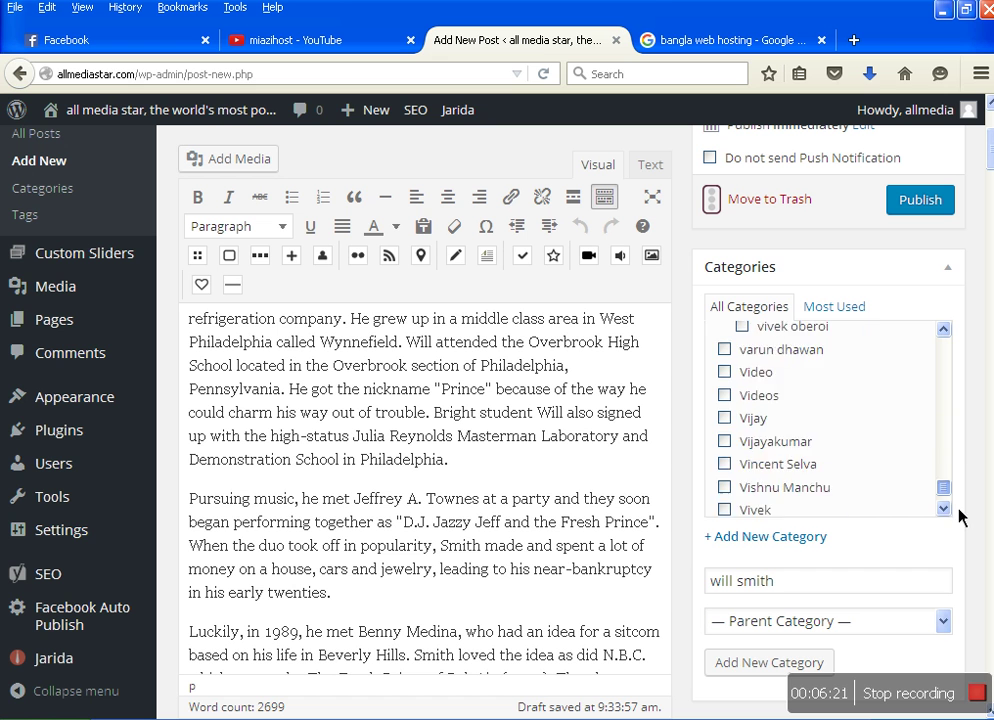
scroll(827, 484, up, 5)
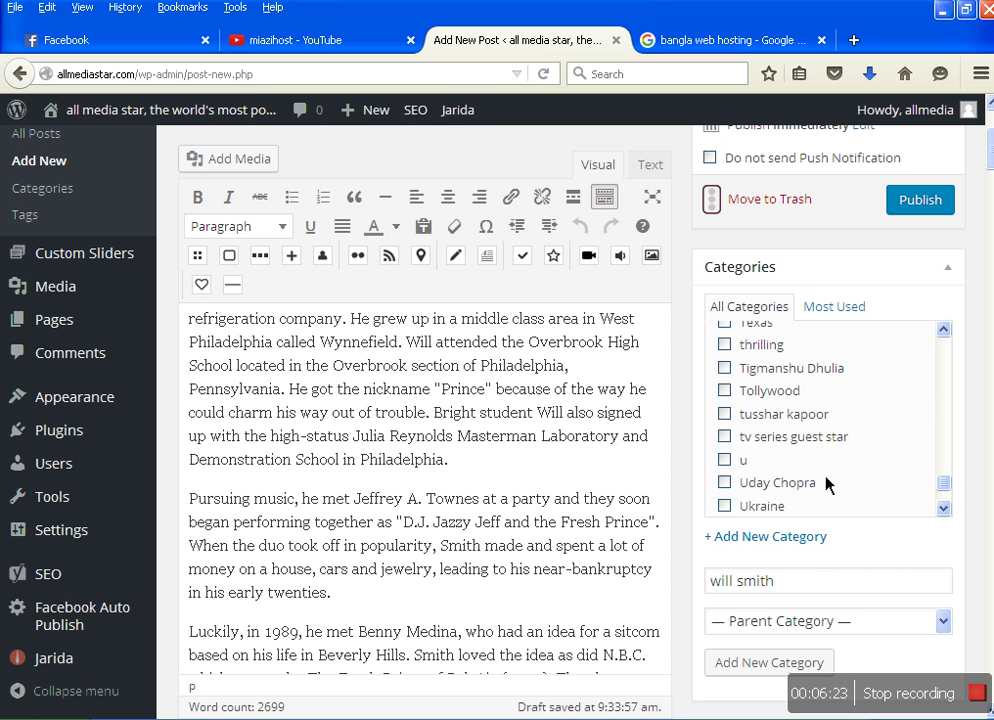
scroll(827, 484, up, 8)
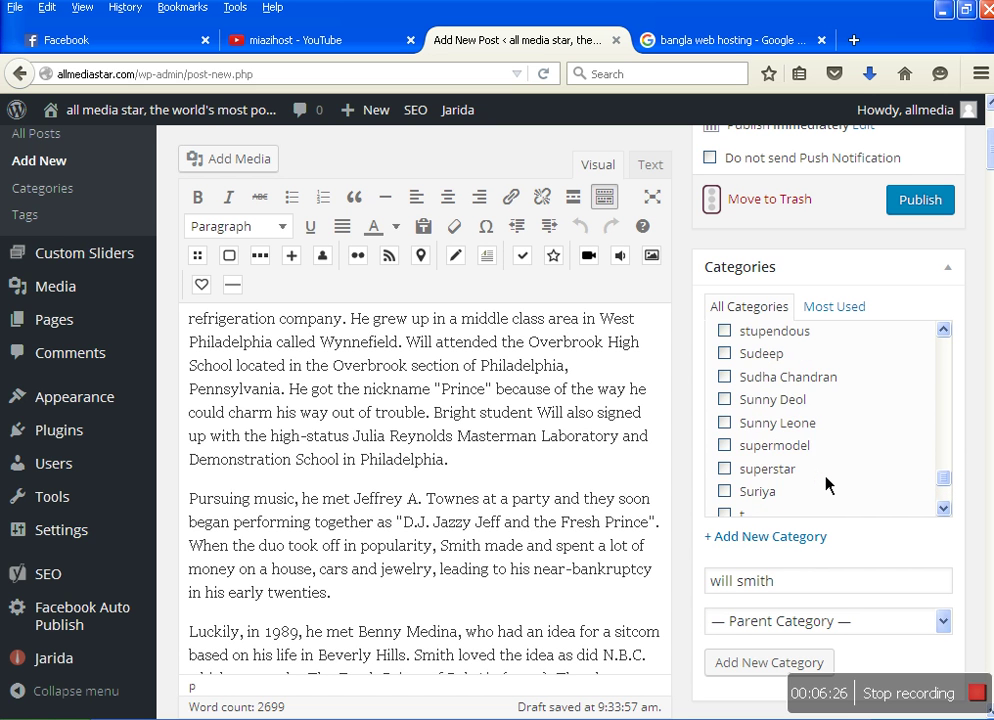
scroll(827, 484, down, 4)
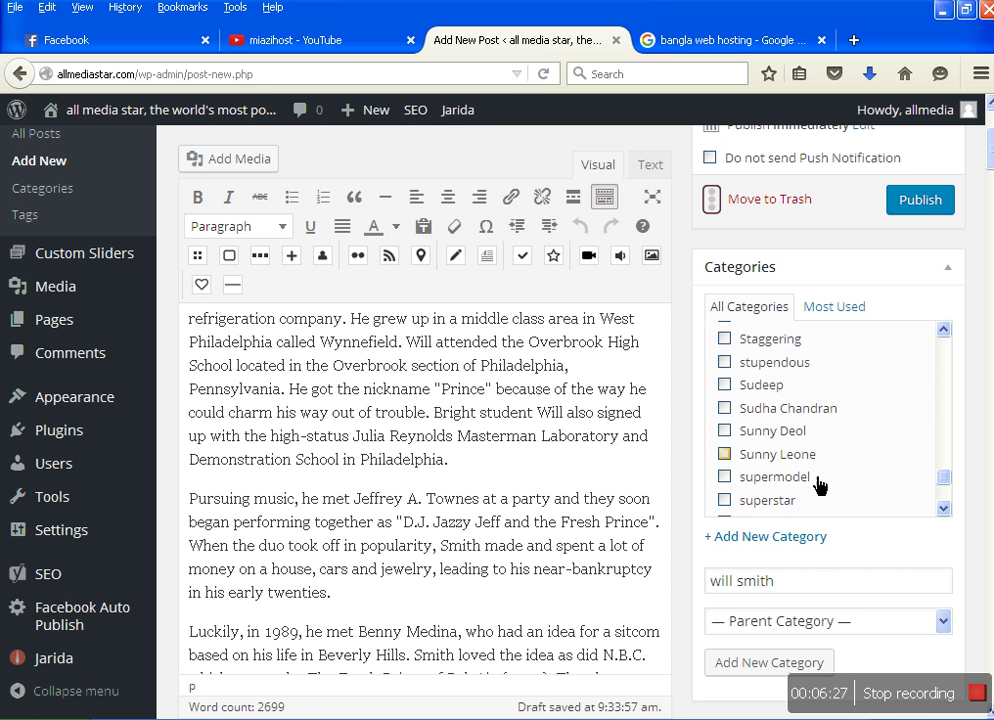
click(780, 420)
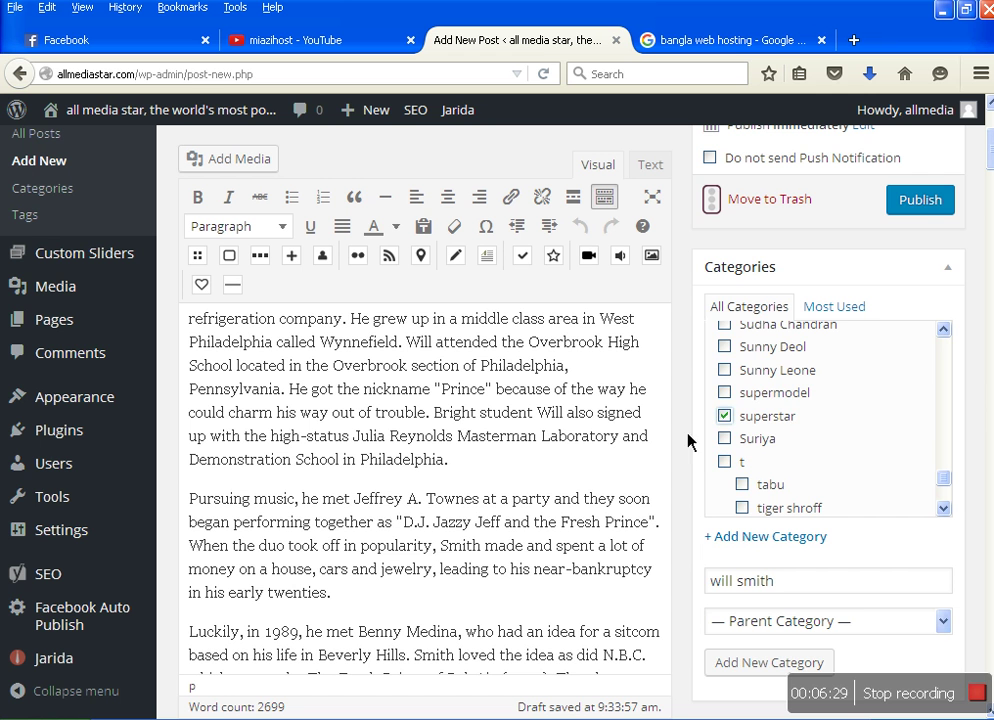
- Add the tag "Will Smith" to the post by pasting the copied name
scroll(501, 595, down, 5)
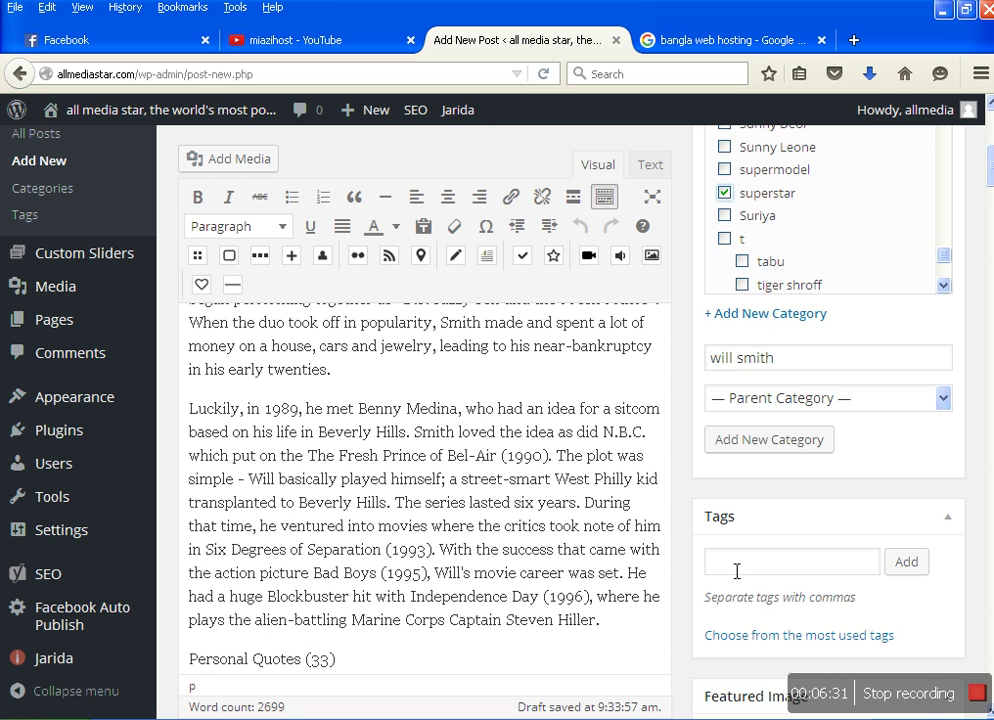
scroll(750, 405, down, 3)
scroll(838, 370, down, 2)
right_click(803, 302)
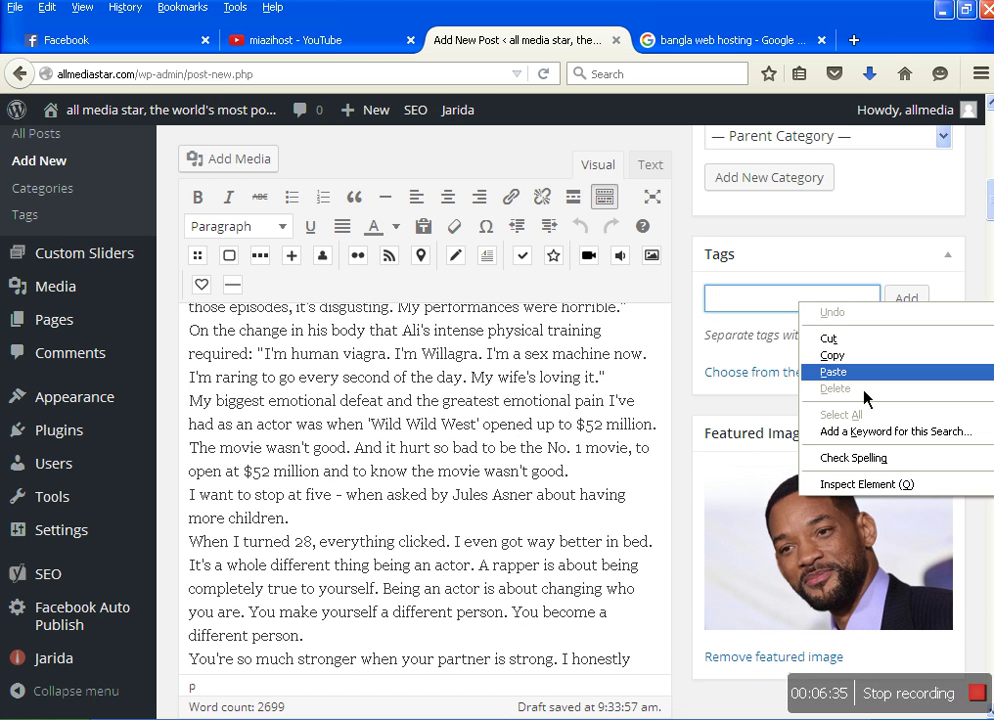
click(865, 374)
key(Return)
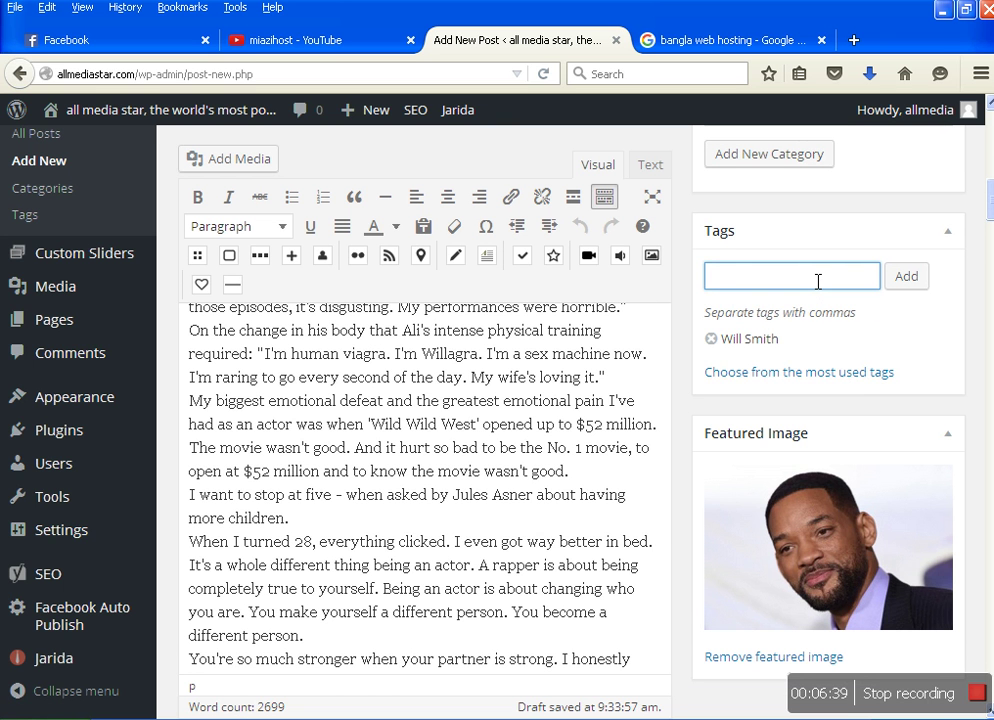
- Add a second tag reading "hollywood actor will smith", all in lowercase, to the post
text(ho)
text(llyy)
text(w)
text(ood)
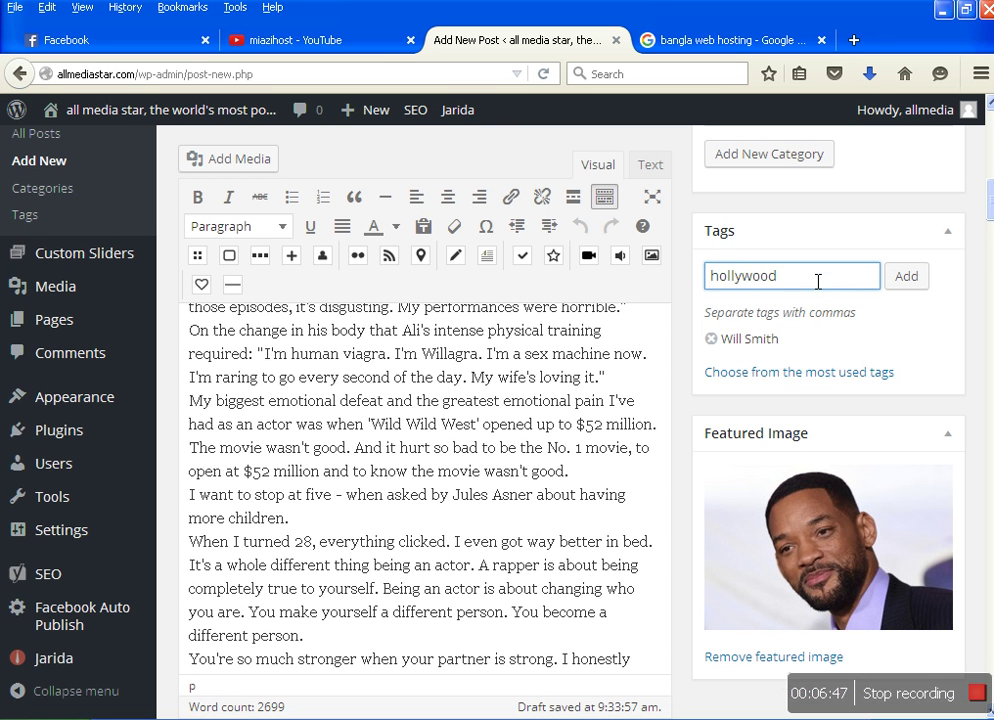
text( actor)
text(Will Smith)
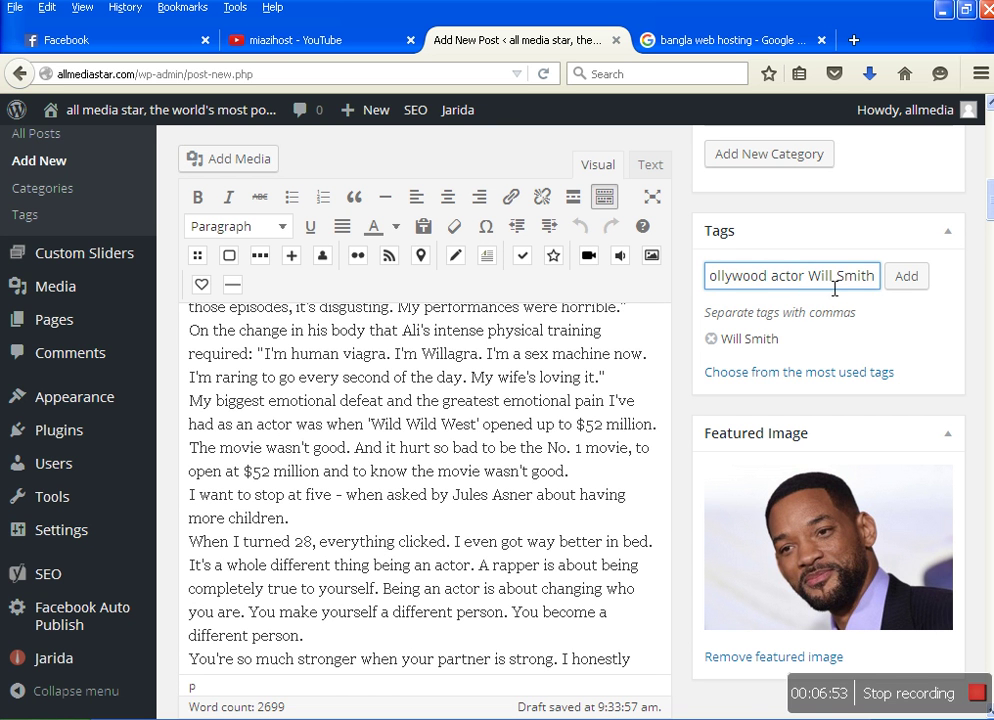
drag(808, 285, 846, 286)
text(will )
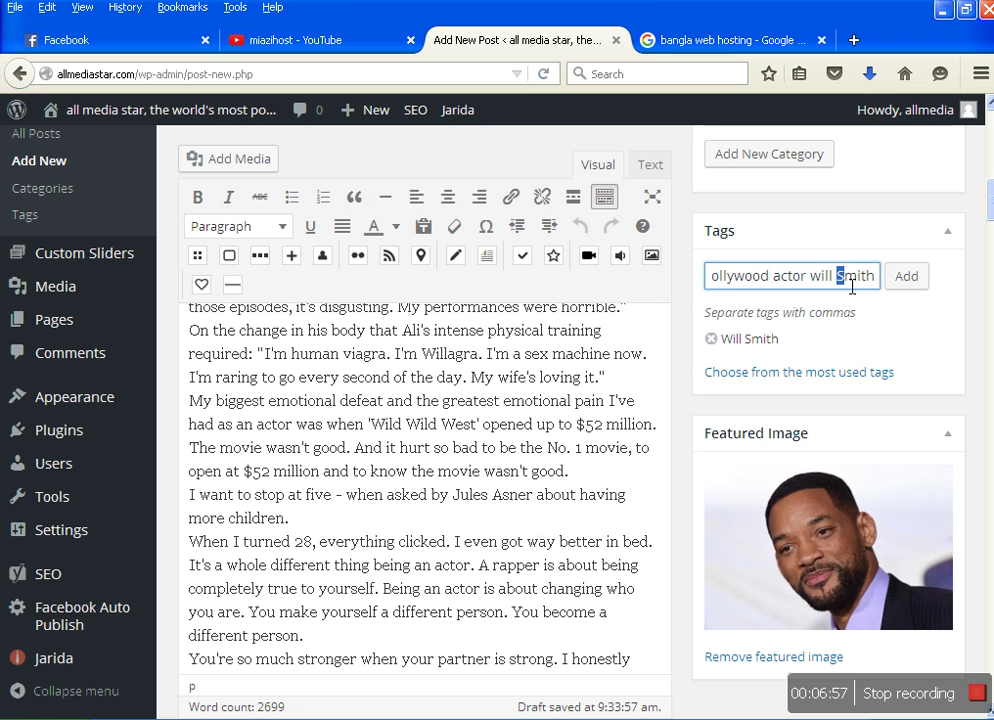
text(s)
click(907, 278)
- Enter "Will Smith" as the Yoast SEO focus keyword for the post
scroll(322, 415, down, 4)
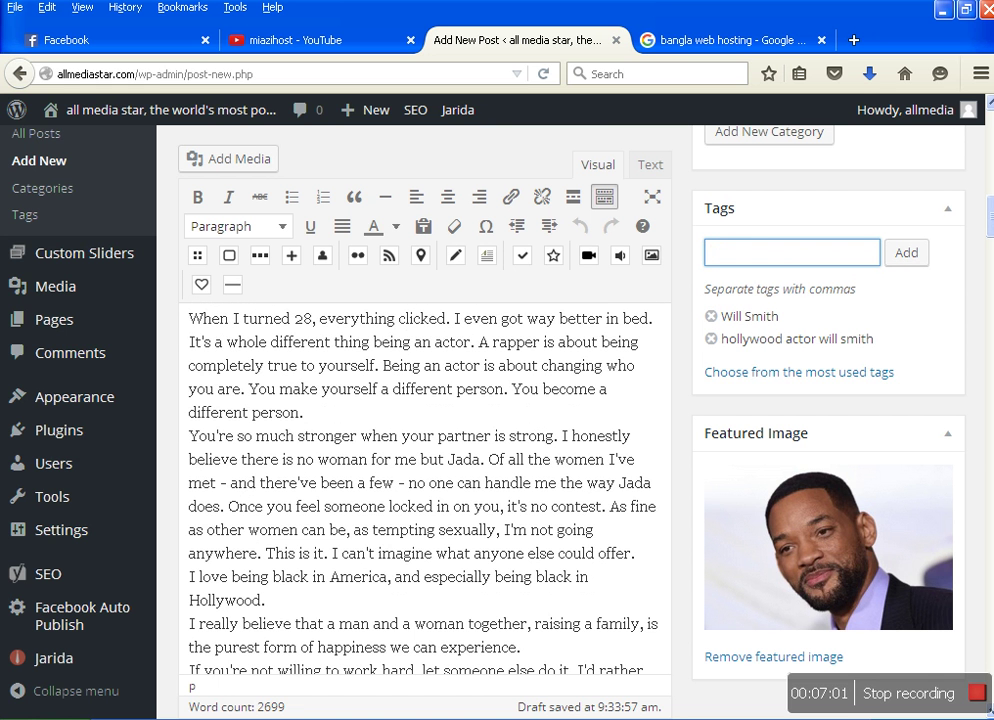
scroll(322, 415, down, 10)
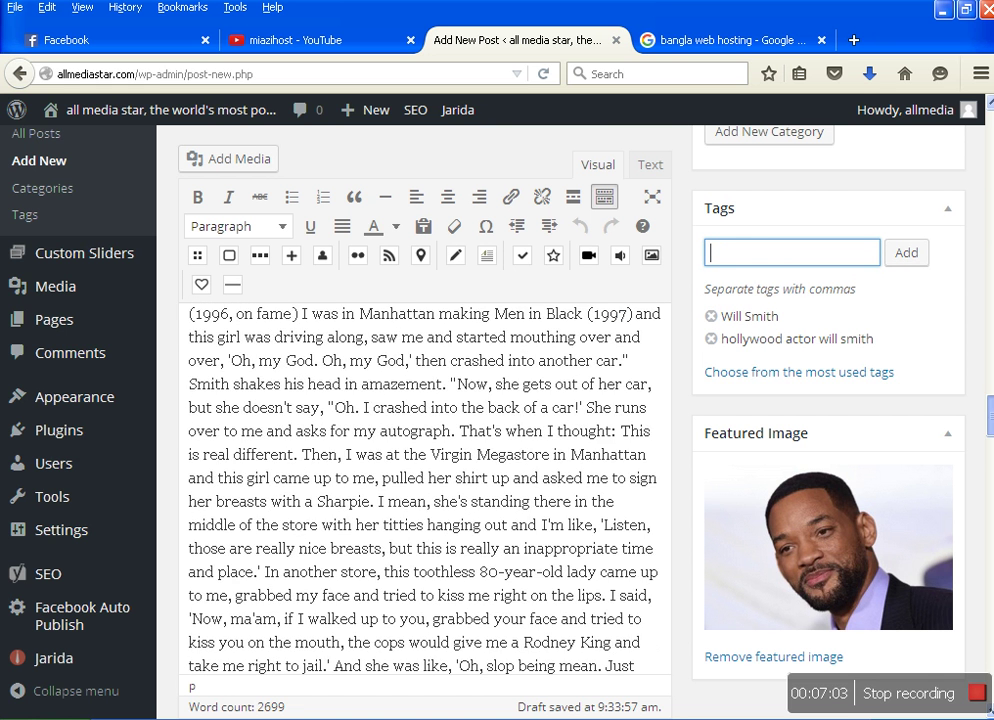
scroll(425, 400, down, 5)
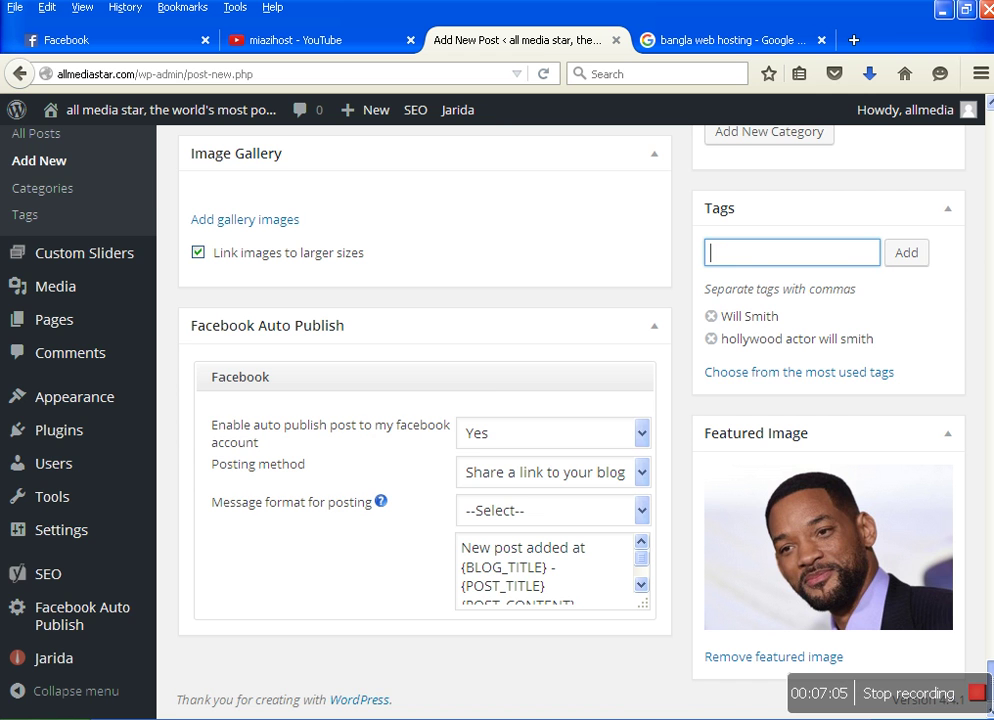
scroll(711, 384, up, 10)
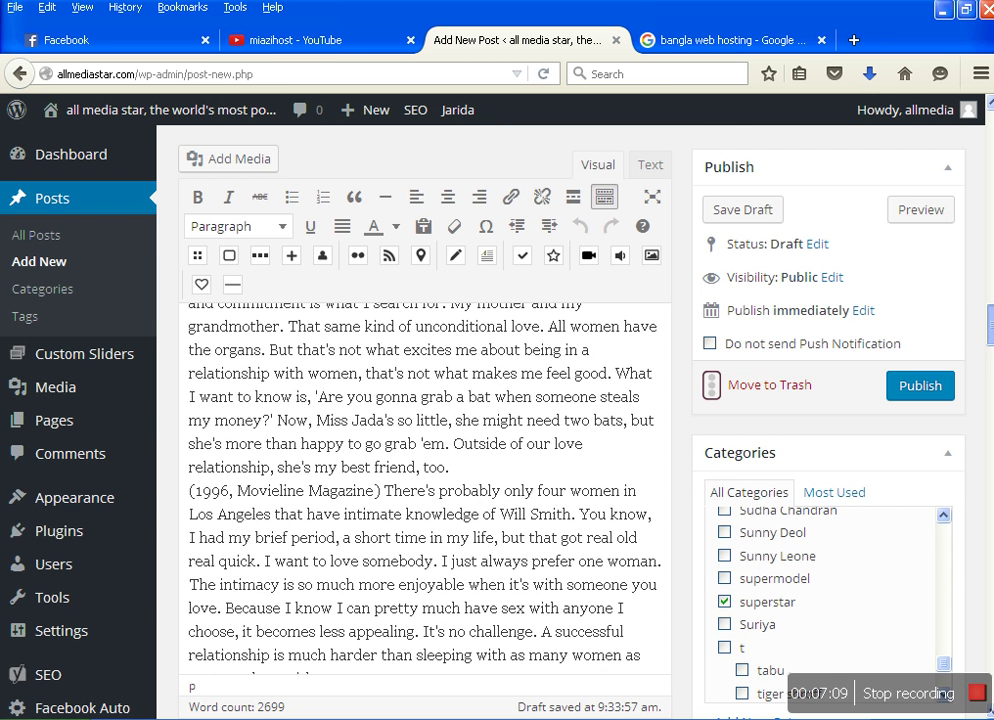
scroll(600, 380, down, 2)
scroll(510, 620, down, 1)
scroll(474, 657, down, 10)
scroll(506, 603, down, 10)
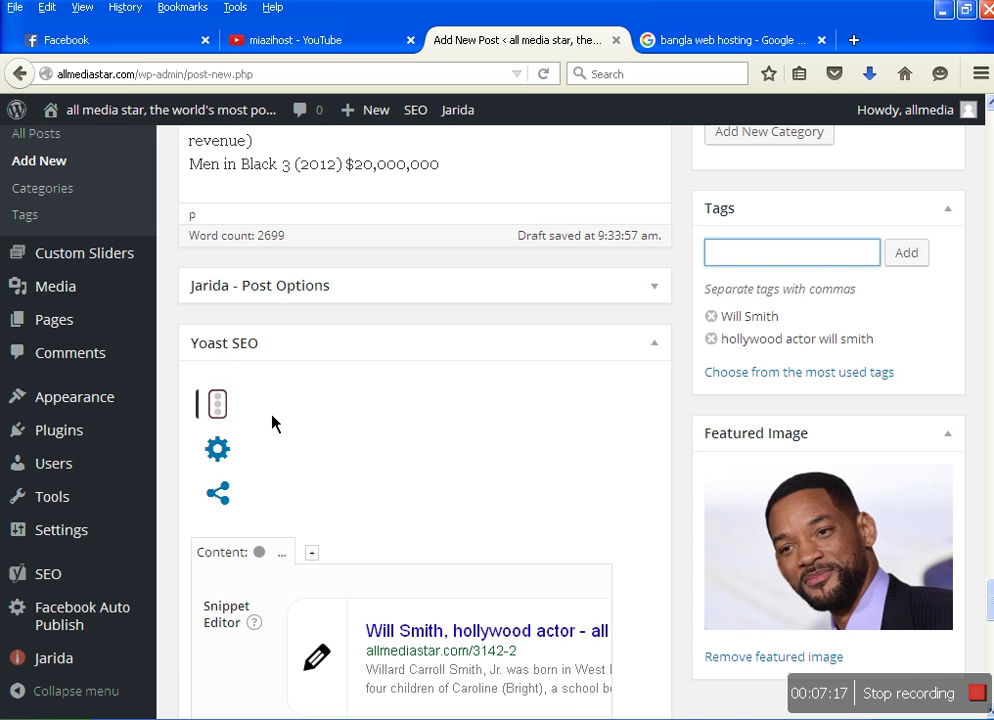
scroll(345, 600, down, 3)
scroll(328, 611, down, 1)
click(317, 458)
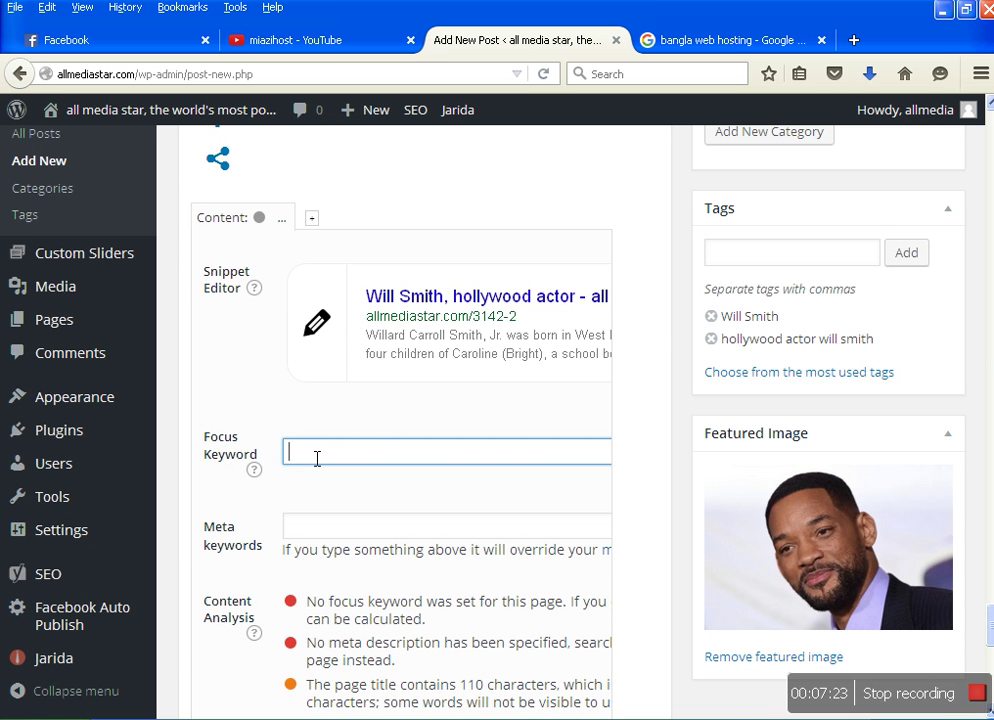
text(Will Smith)
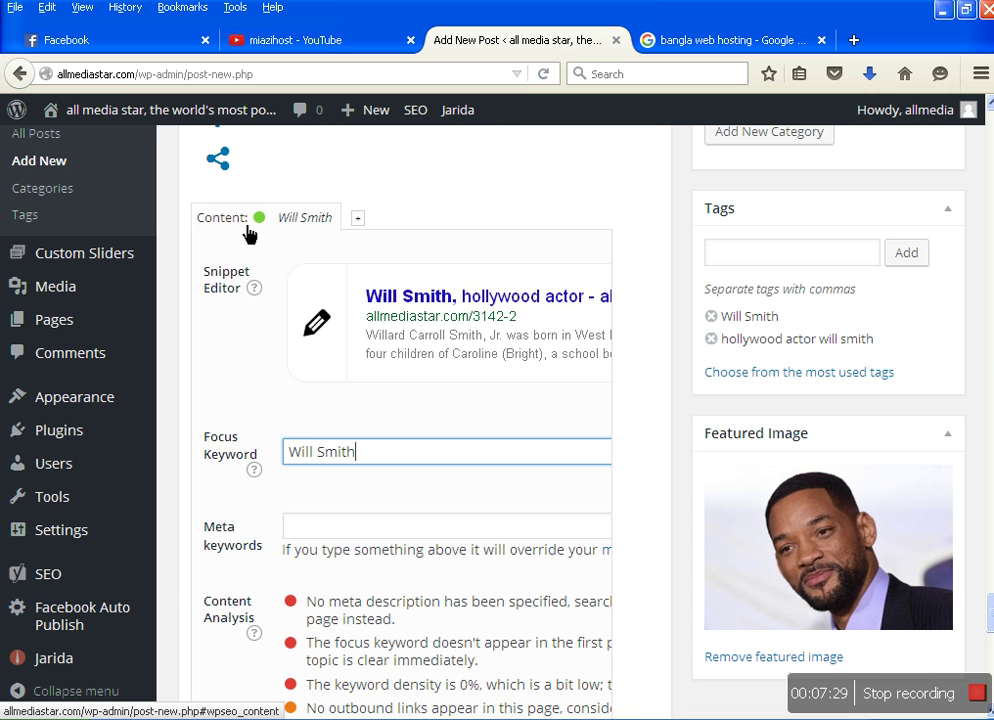
- Change the focus keyword to lowercase "will smith"
drag(288, 460, 302, 463)
text(w)
click(316, 459)
key(Delete)
text(s)
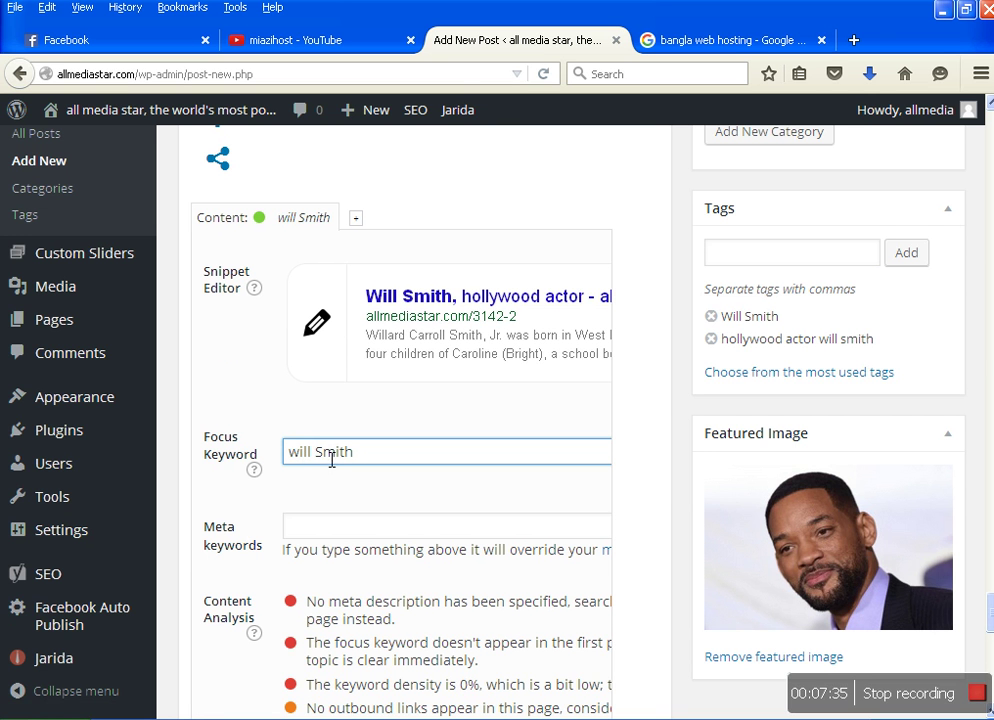
drag(316, 460, 328, 469)
text(s)
- Set the Yoast SEO meta keywords to "will smith he is hollywood actor", all in lowercase
click(313, 536)
text(Will Smith)
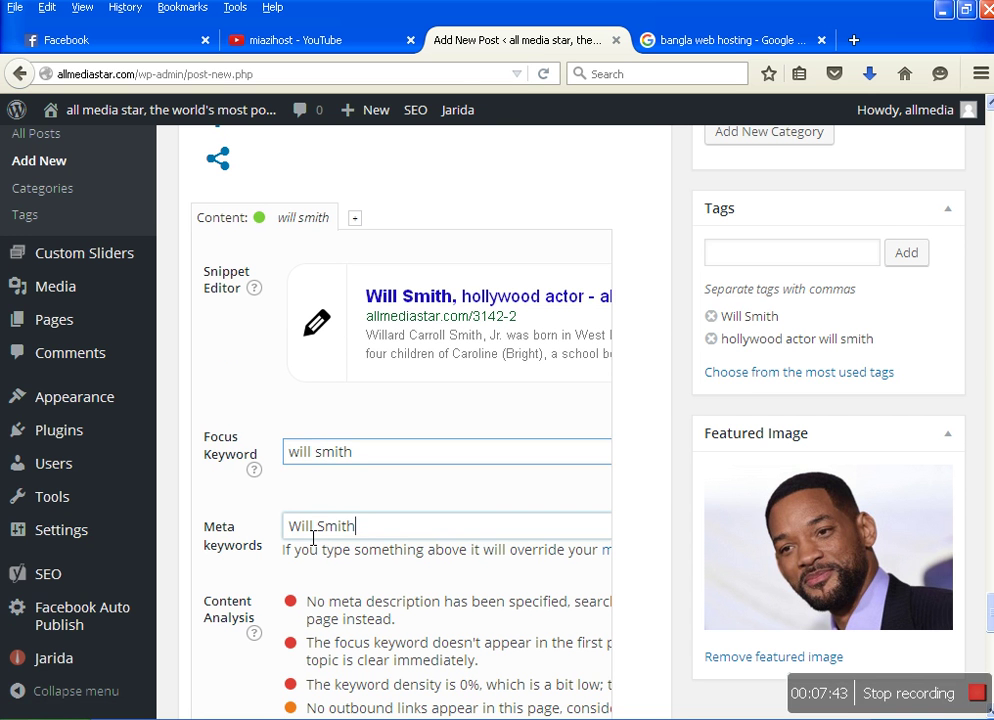
double_click(310, 536)
click(308, 535)
key(shift+Left)
text(w)
click(328, 537)
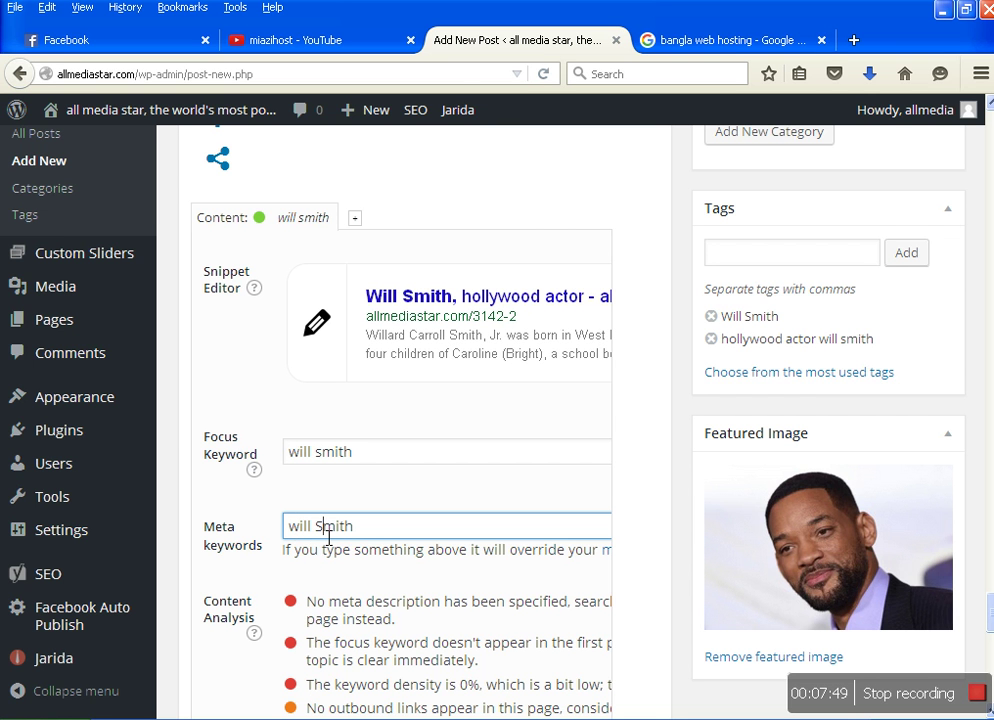
key(shift+Left)
text(smith he is )
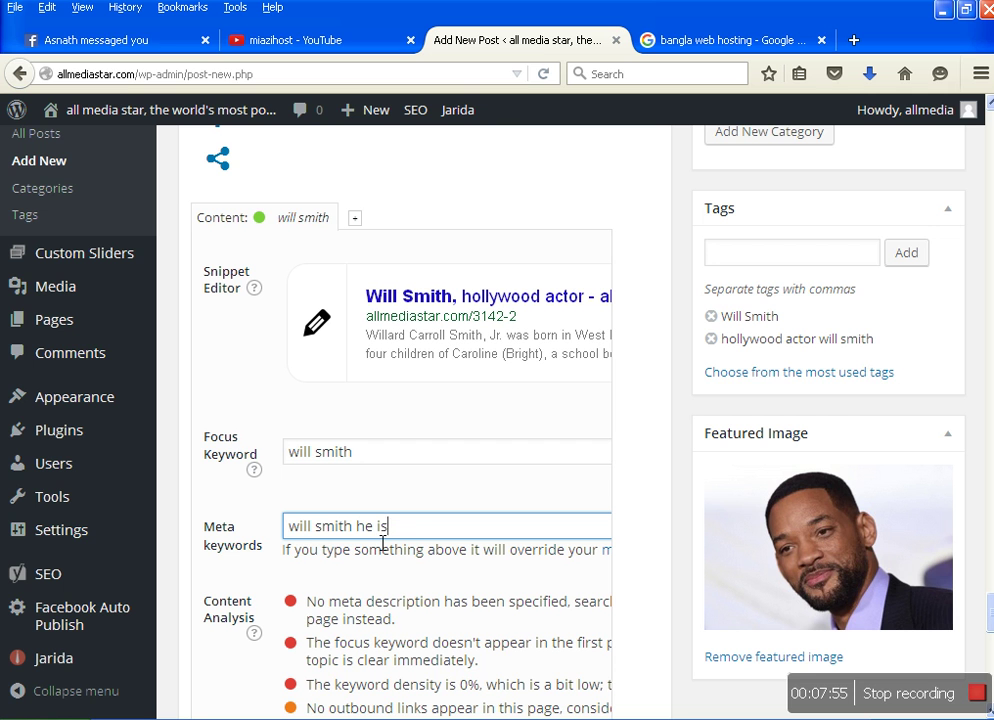
text(hollywood actor)
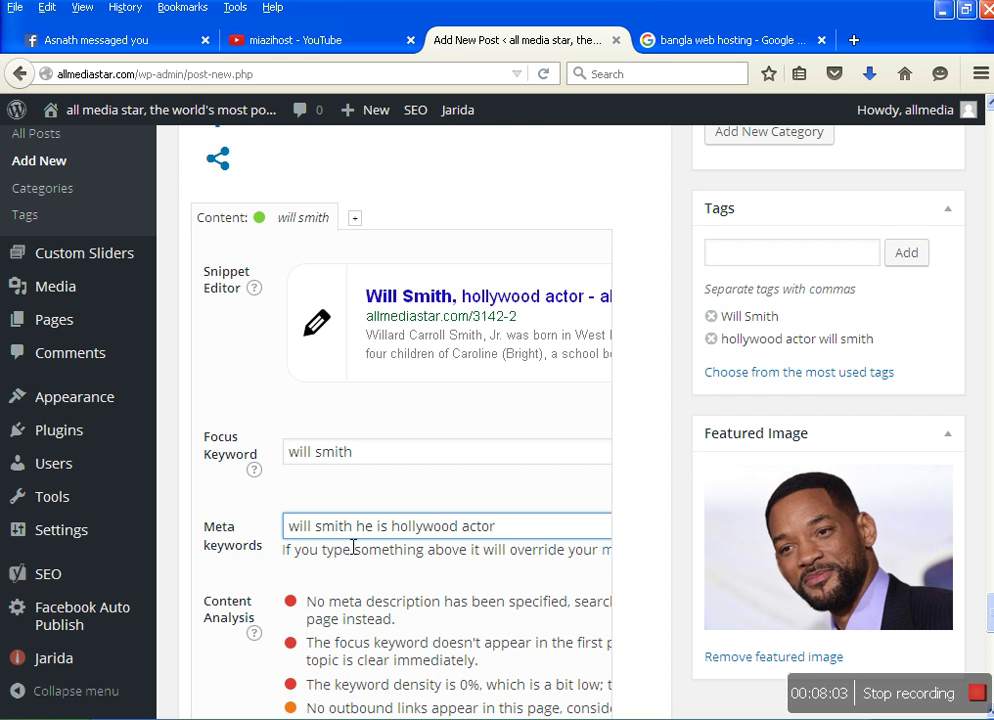
- Review the Yoast SEO content analysis, including its item about subheading tags
scroll(296, 618, down, 5)
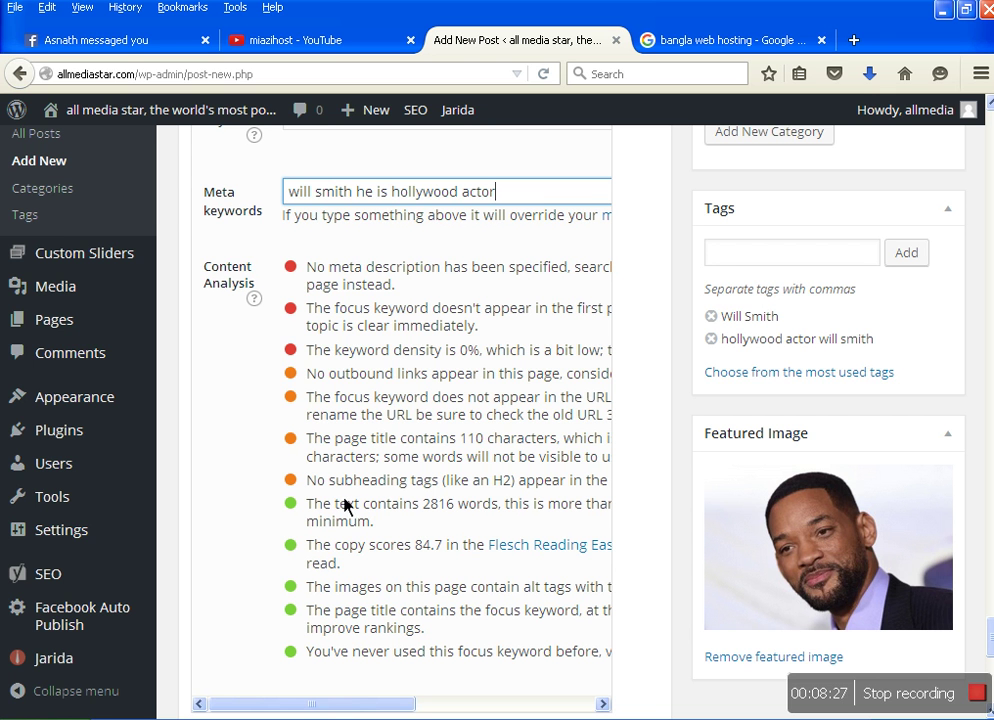
drag(335, 480, 499, 500)
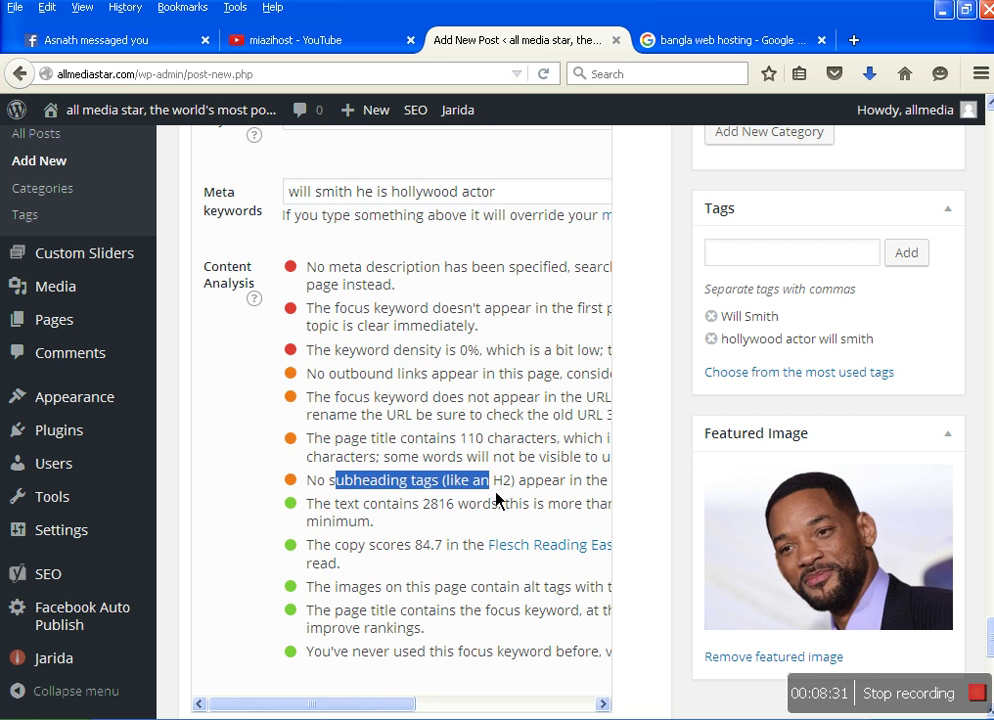
click(524, 505)
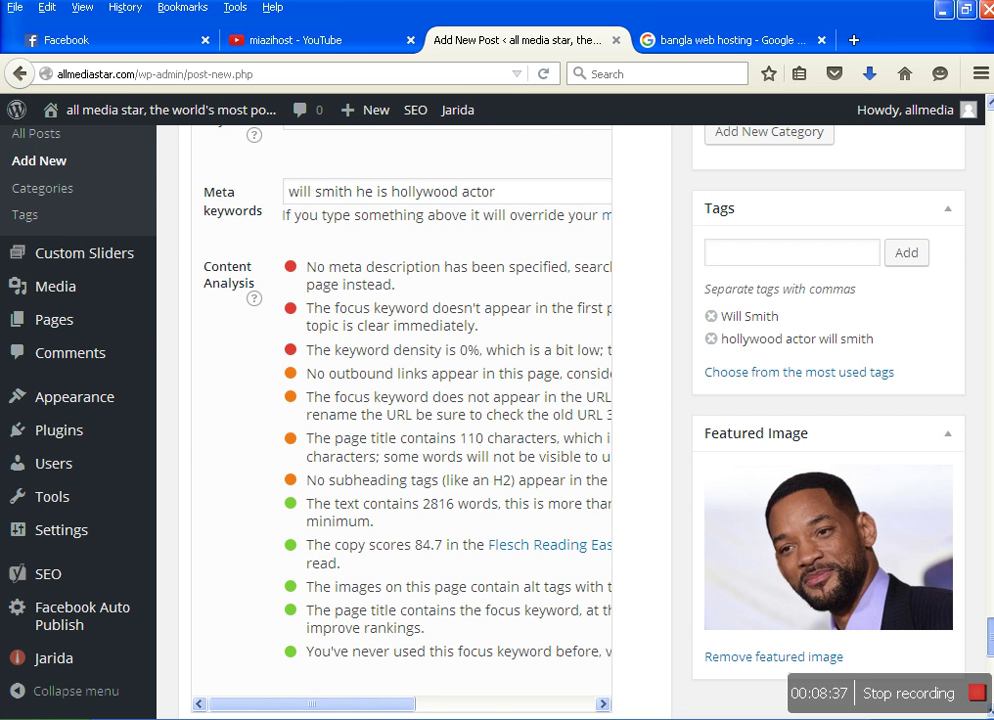
- Insert "Will Smith" at the start of the post's first paragraph and make it bold
drag(990, 636, 978, 122)
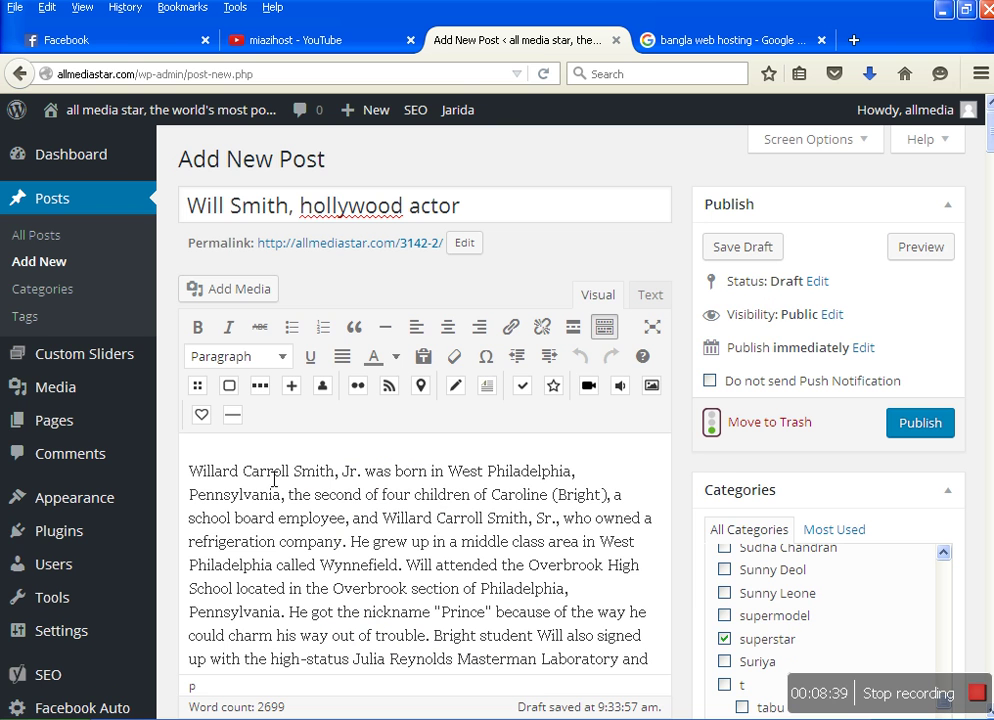
click(338, 496)
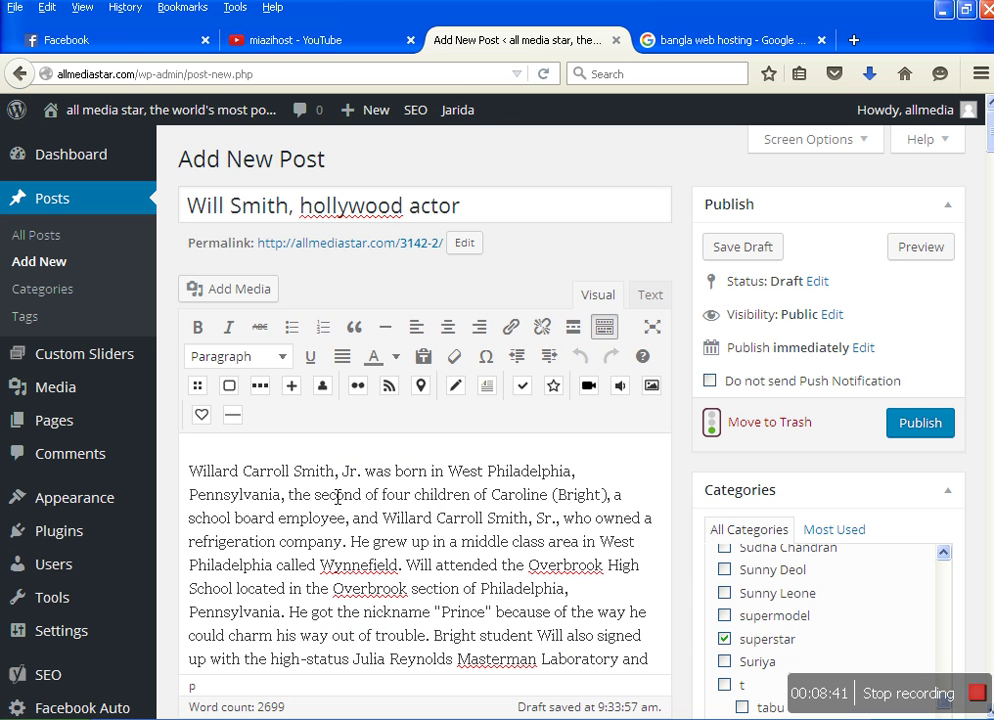
text(Will Smith)
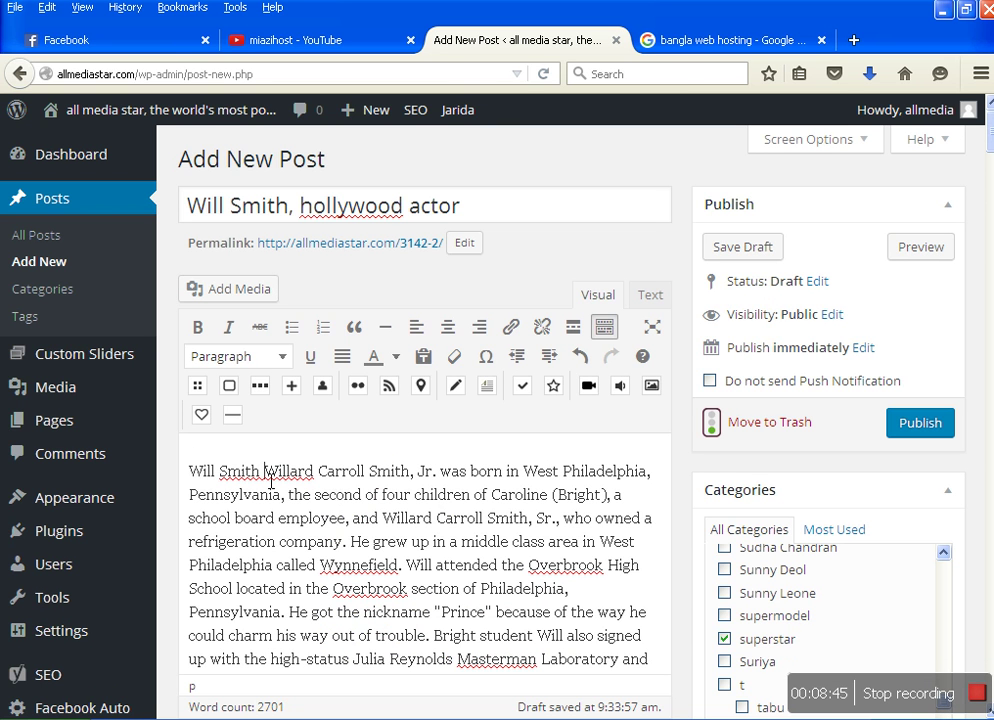
drag(260, 471, 188, 471)
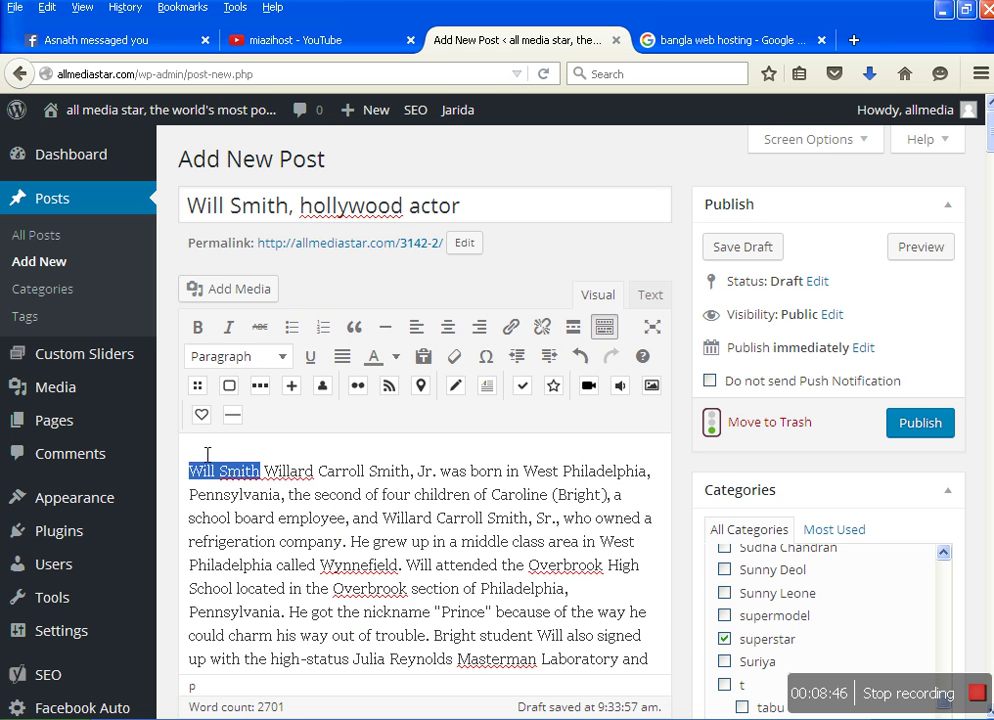
click(209, 339)
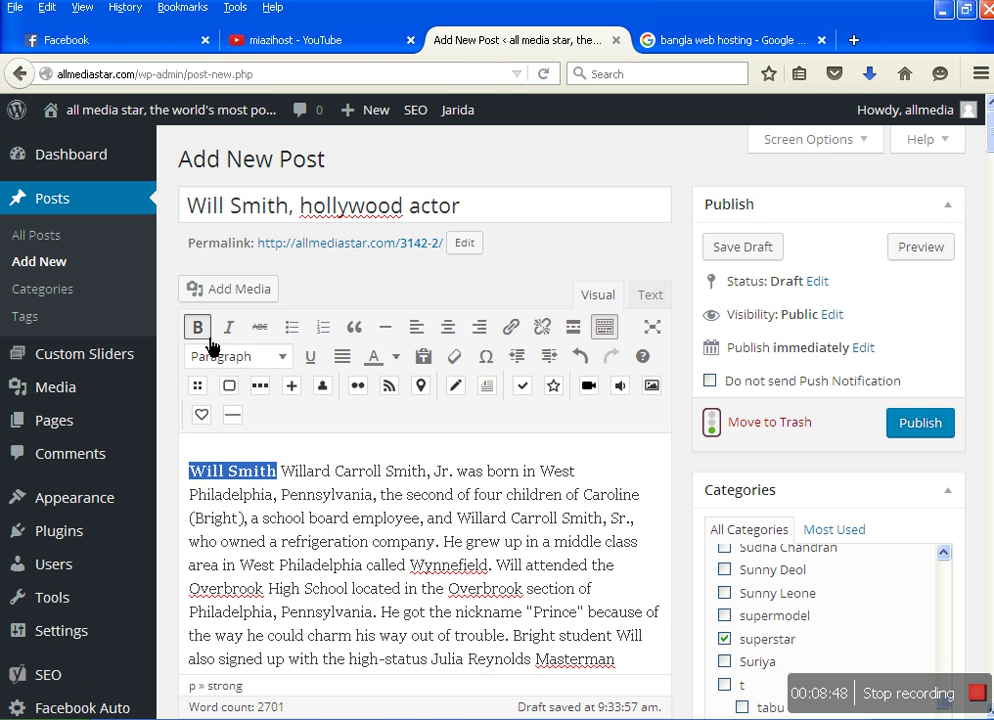
- Replace the strong tags around the opening "Will Smith" with h2 tags in the post's HTML, then return to the visual editor
click(665, 305)
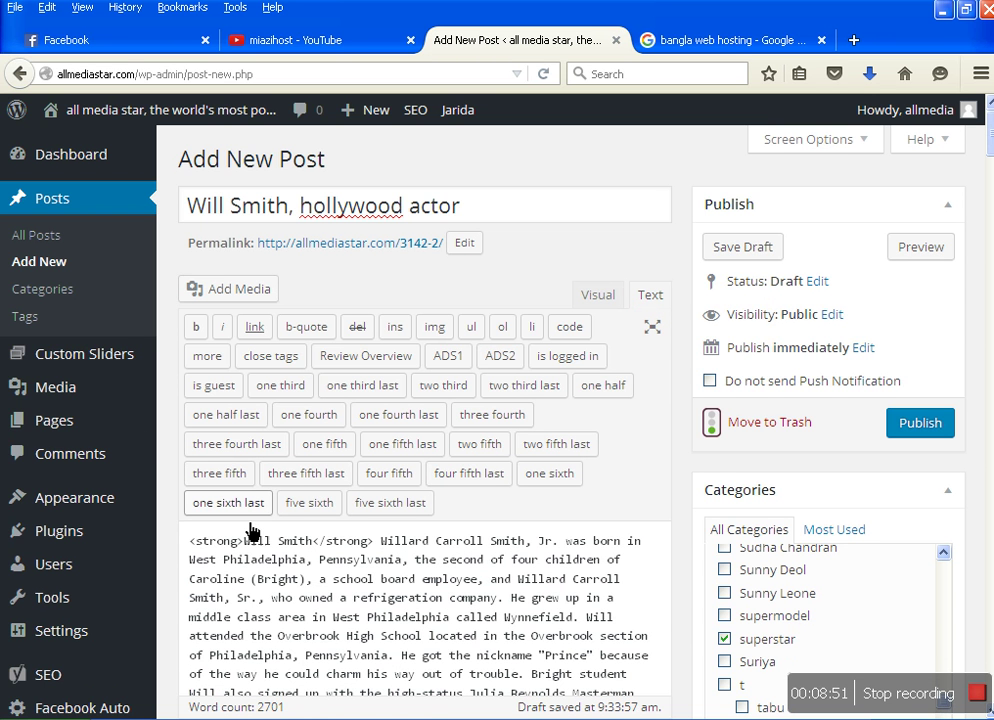
double_click(231, 548)
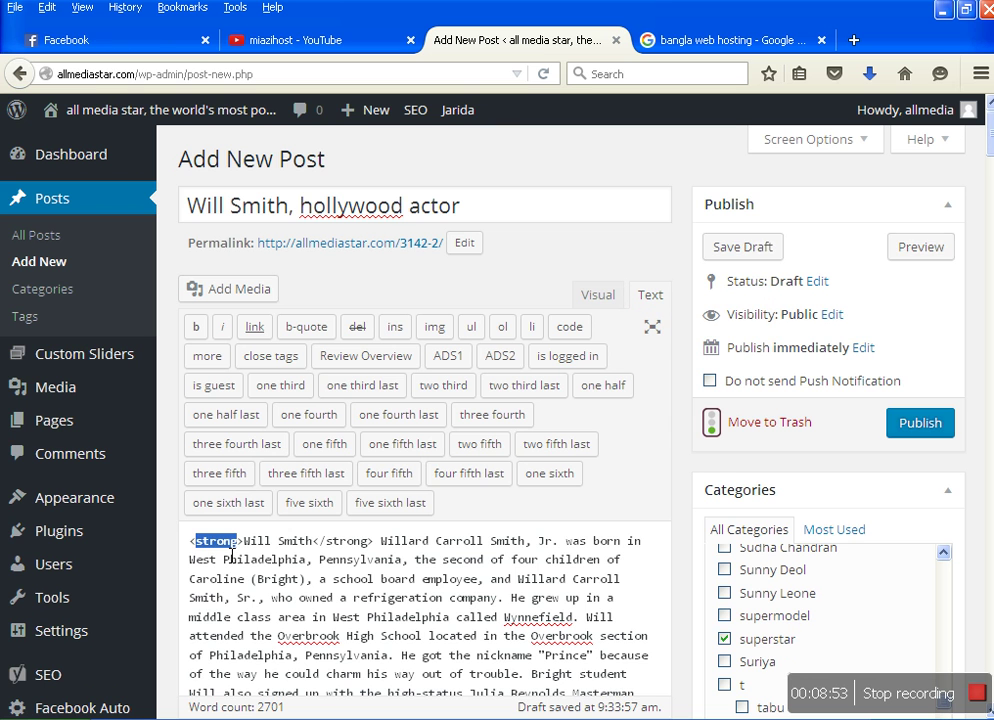
text(h2)
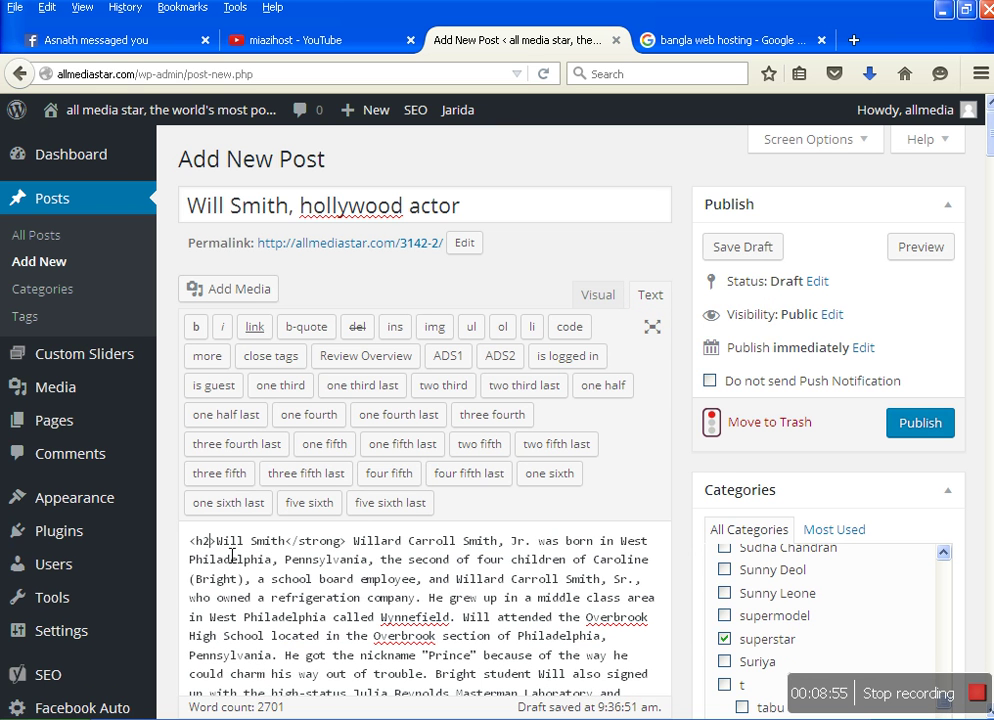
double_click(320, 541)
text(h2)
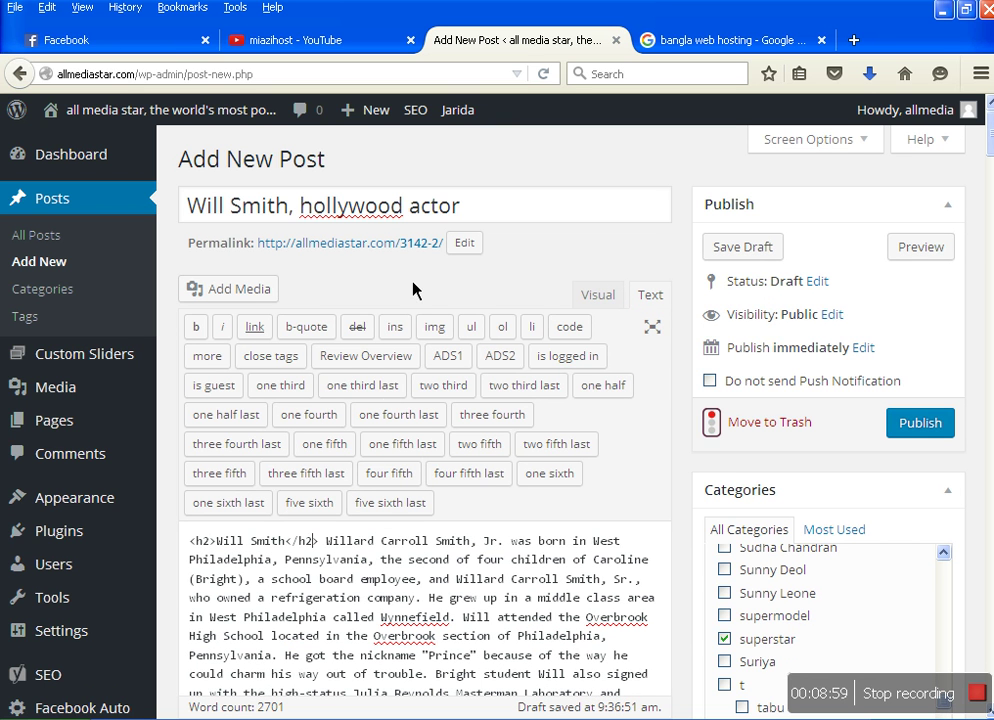
click(605, 300)
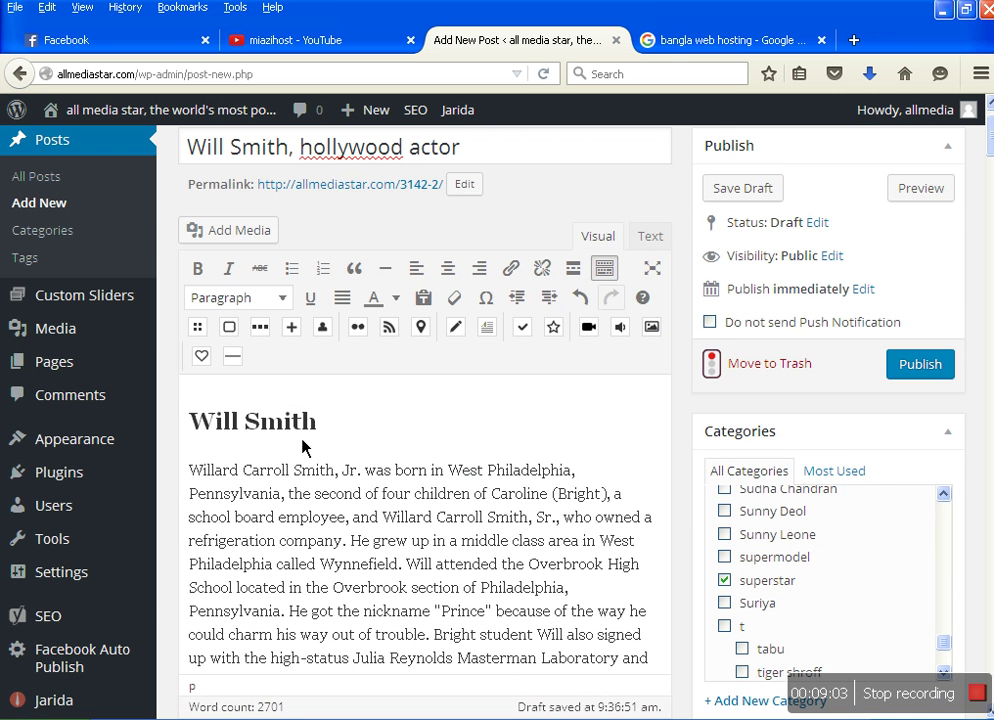
- Review the Yoast SEO content analysis, including the items on meta description, keyword density, URL and subheadings
scroll(305, 447, down, 6)
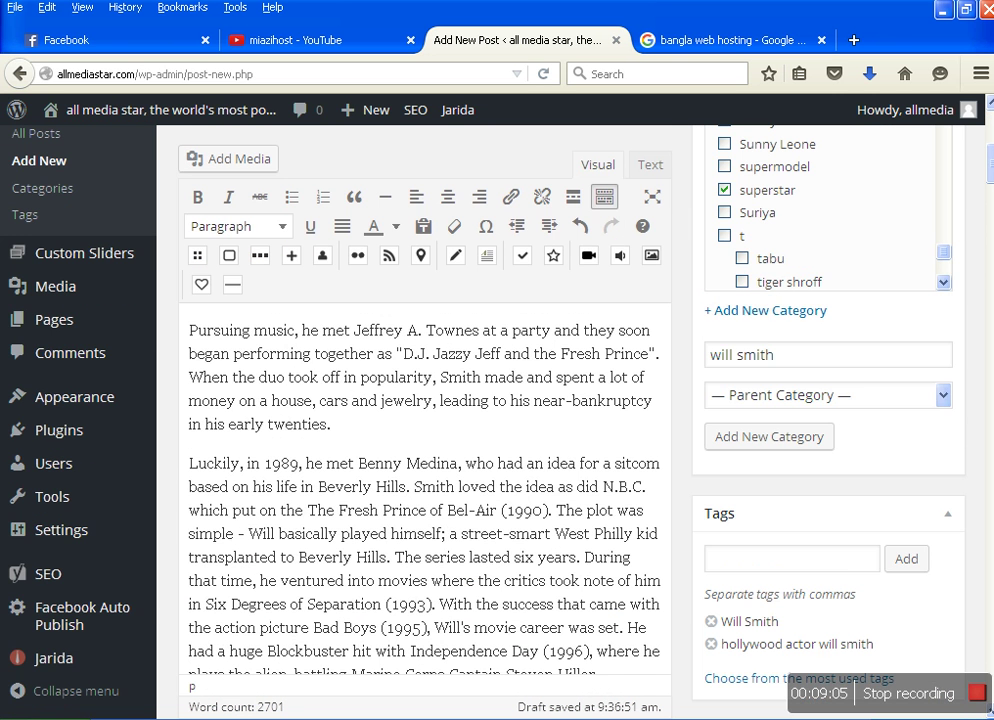
scroll(430, 480, down, 10)
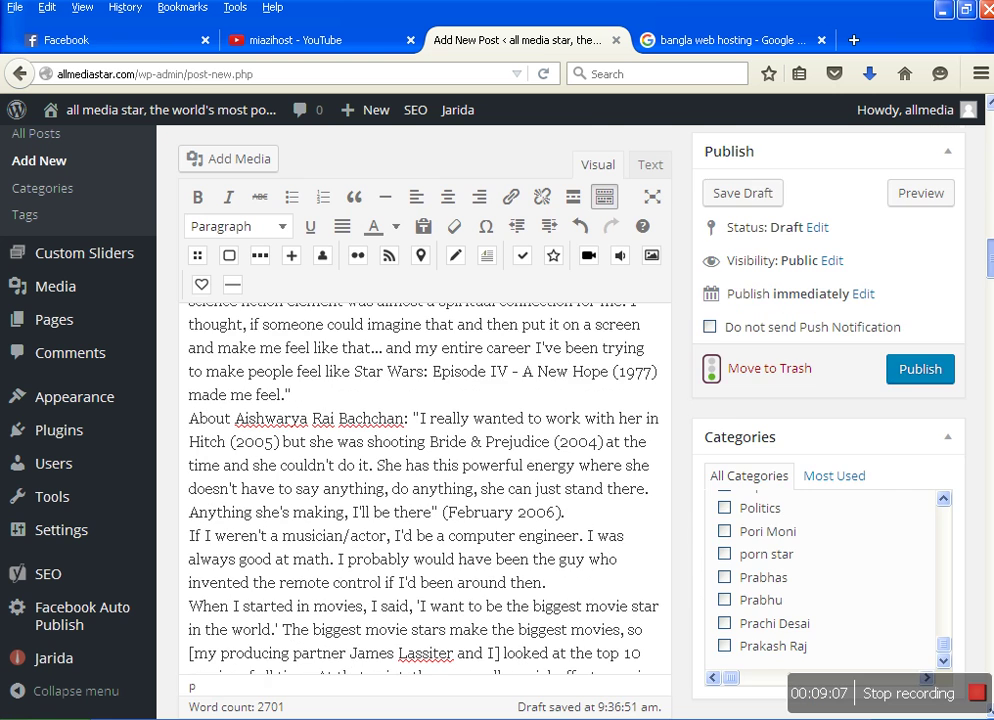
scroll(499, 472, down, 10)
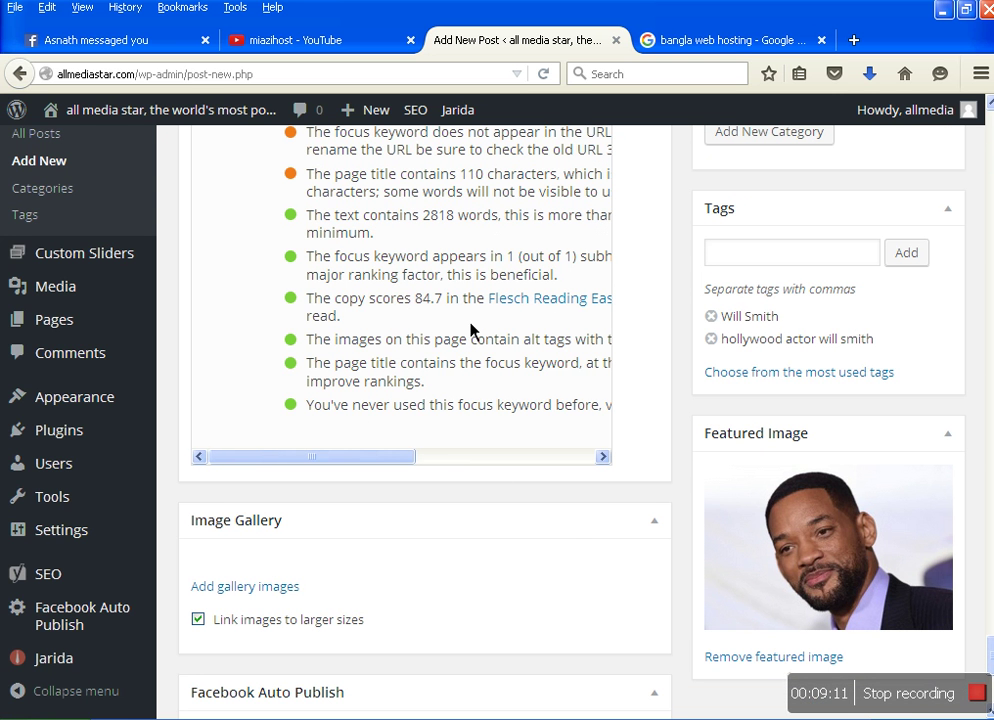
scroll(366, 473, up, 6)
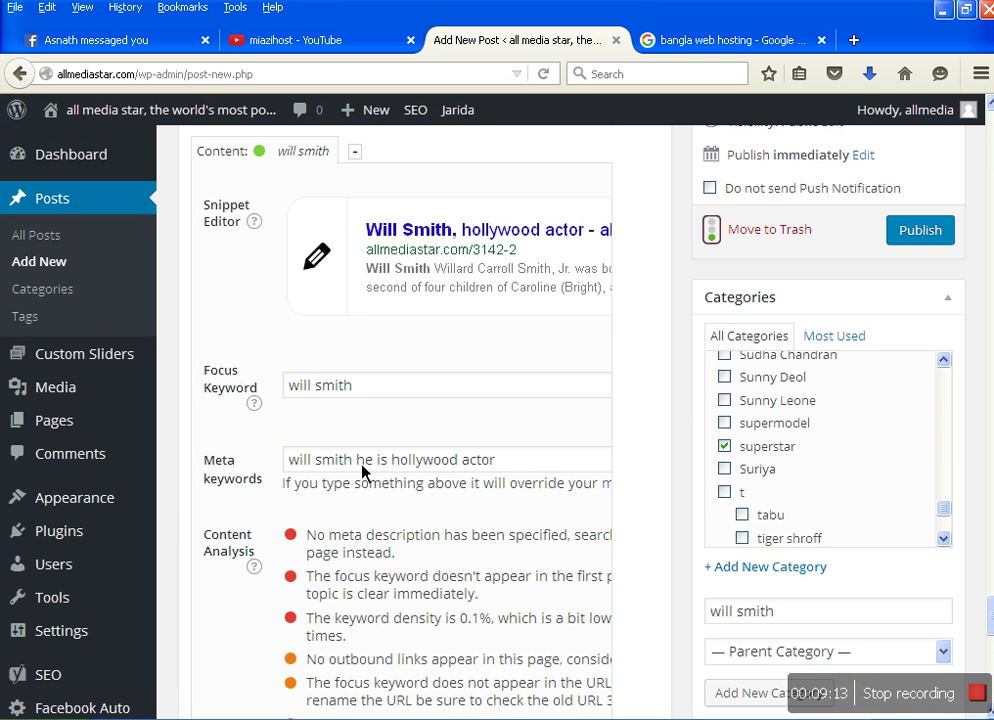
scroll(368, 600, down, 3)
scroll(364, 600, down, 1)
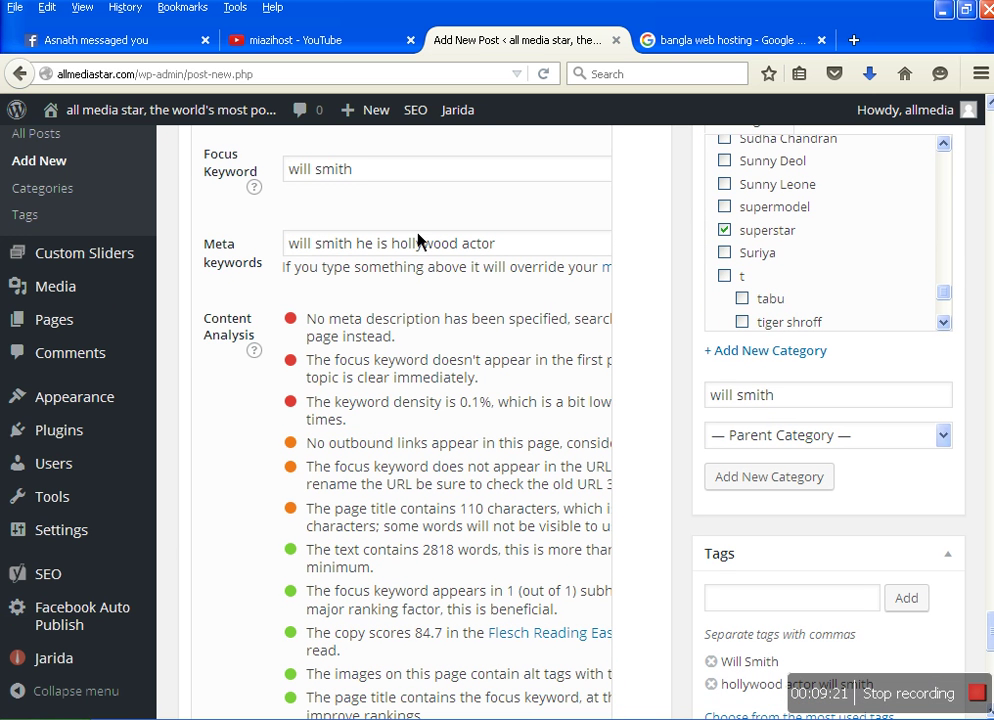
drag(535, 250, 399, 245)
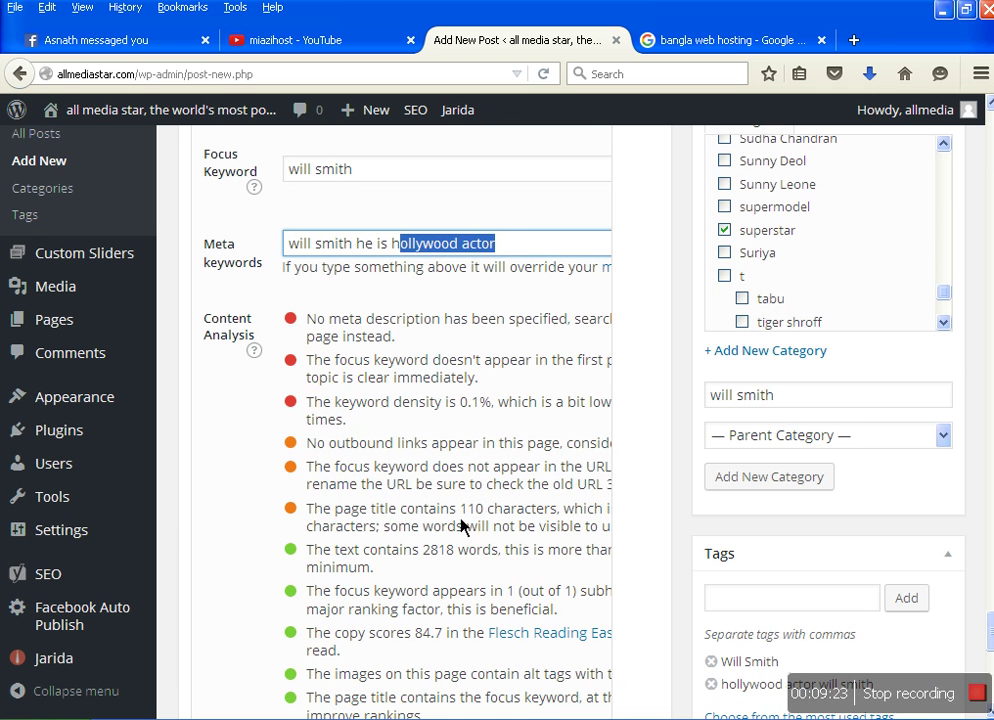
drag(467, 402, 480, 402)
click(370, 382)
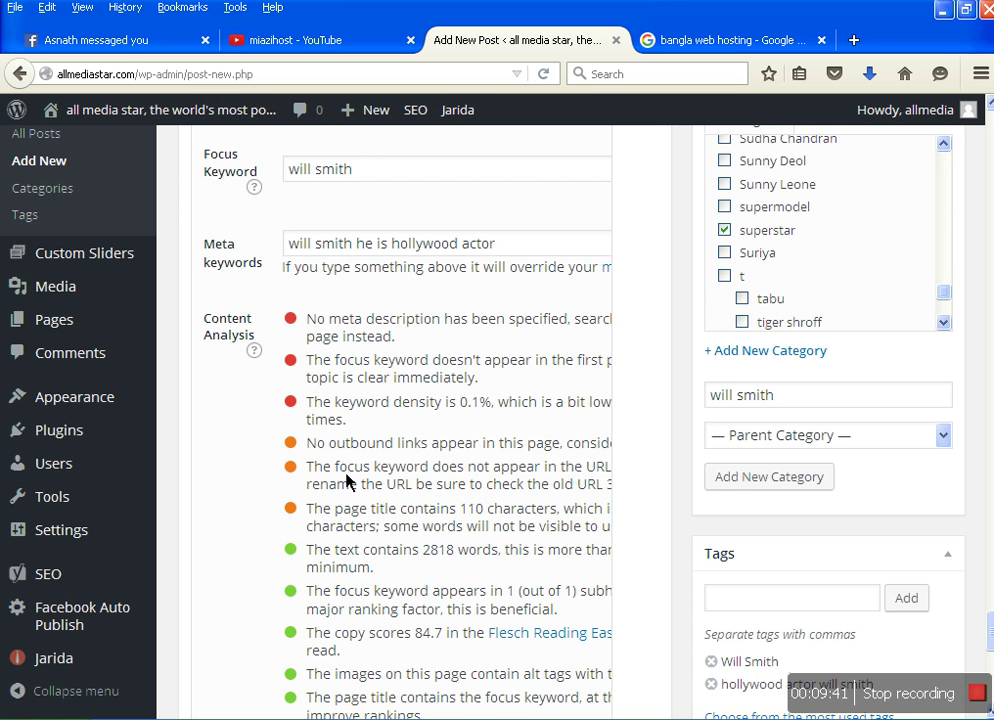
scroll(413, 590, down, 2)
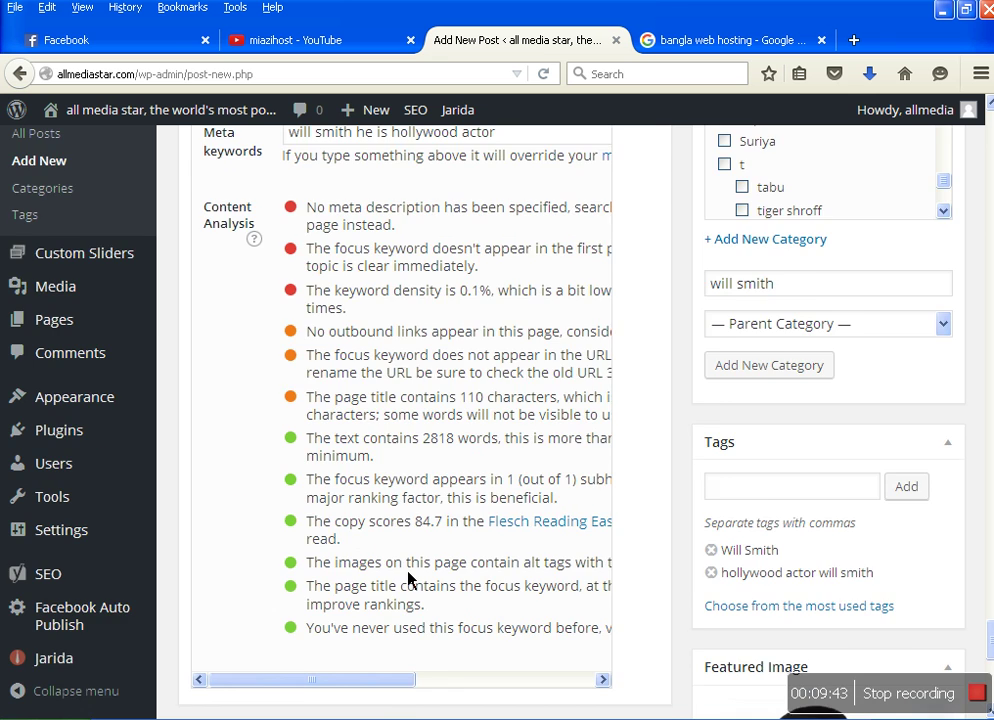
scroll(400, 574, up, 10)
scroll(393, 570, up, 6)
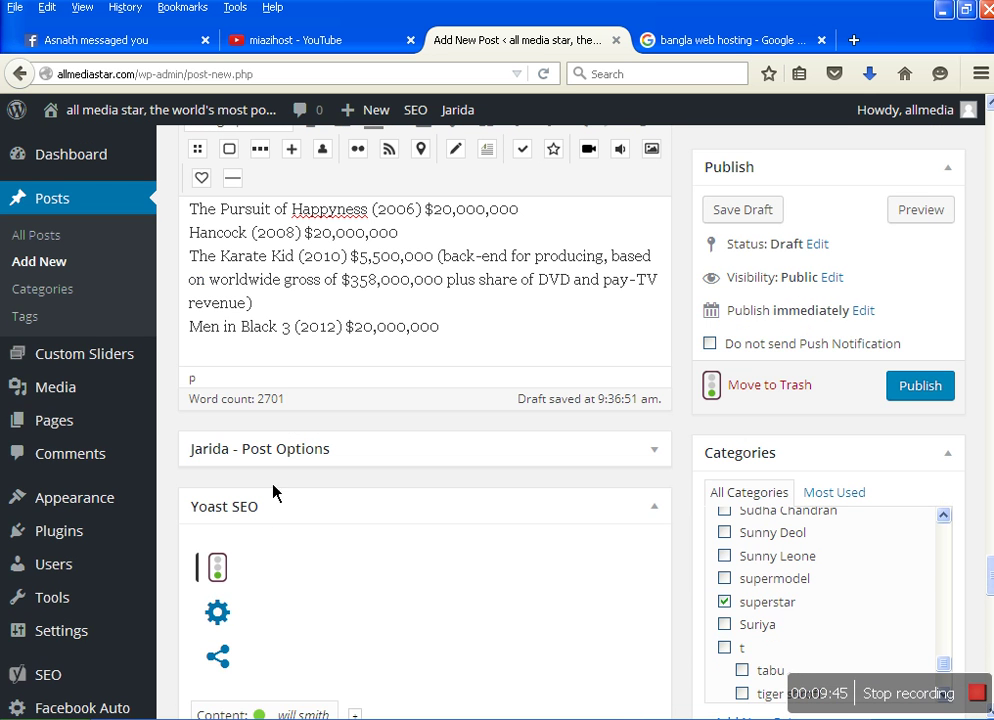
- Set the Facebook title in the Yoast SEO social settings to "Will Smith he is hollywood actor"
scroll(300, 690, down, 4)
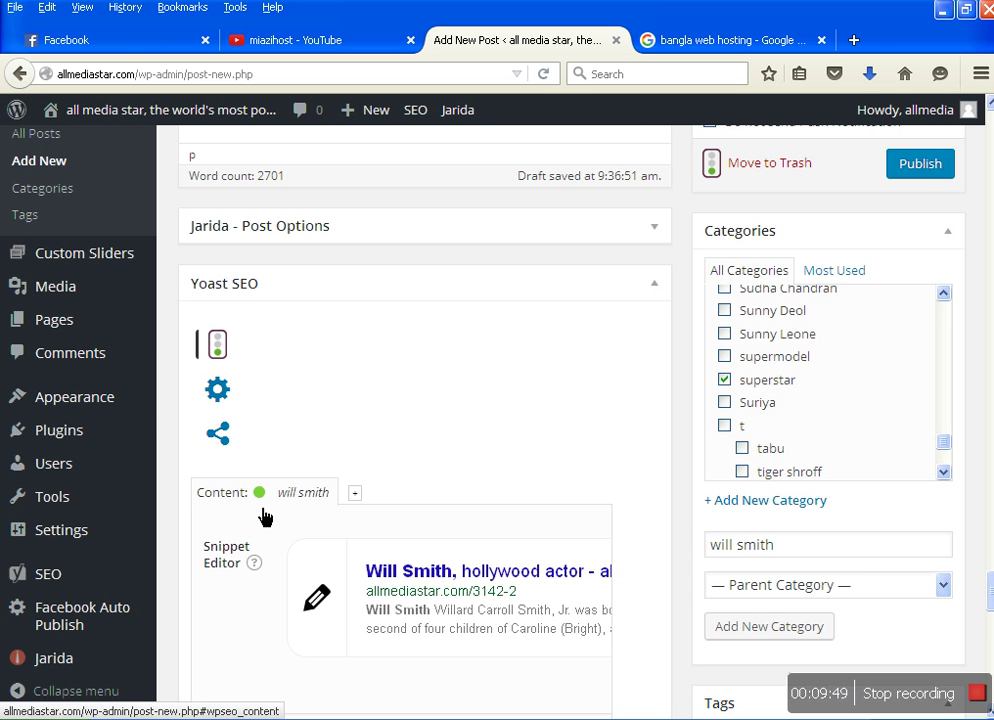
click(217, 432)
scroll(335, 507, down, 2)
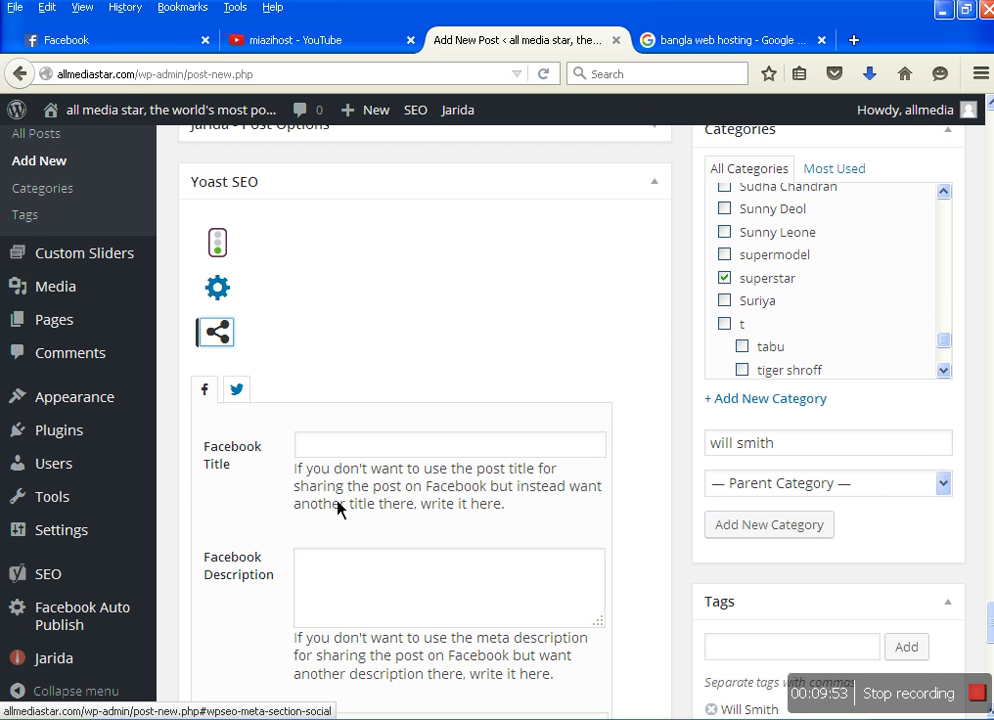
scroll(337, 508, down, 1)
click(462, 441)
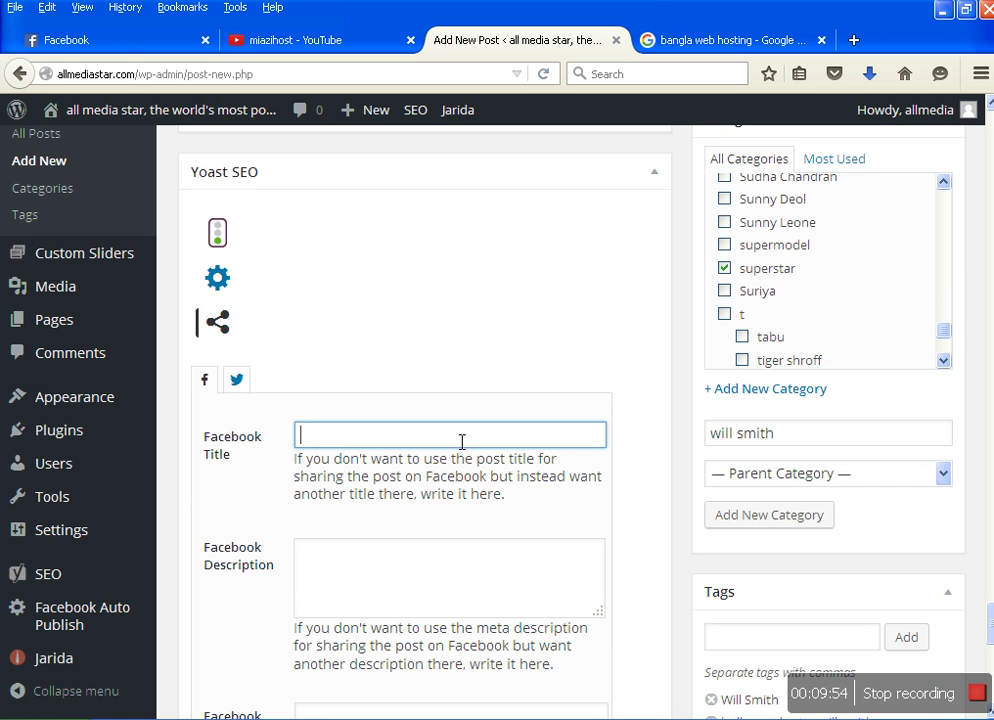
text(Will Smith)
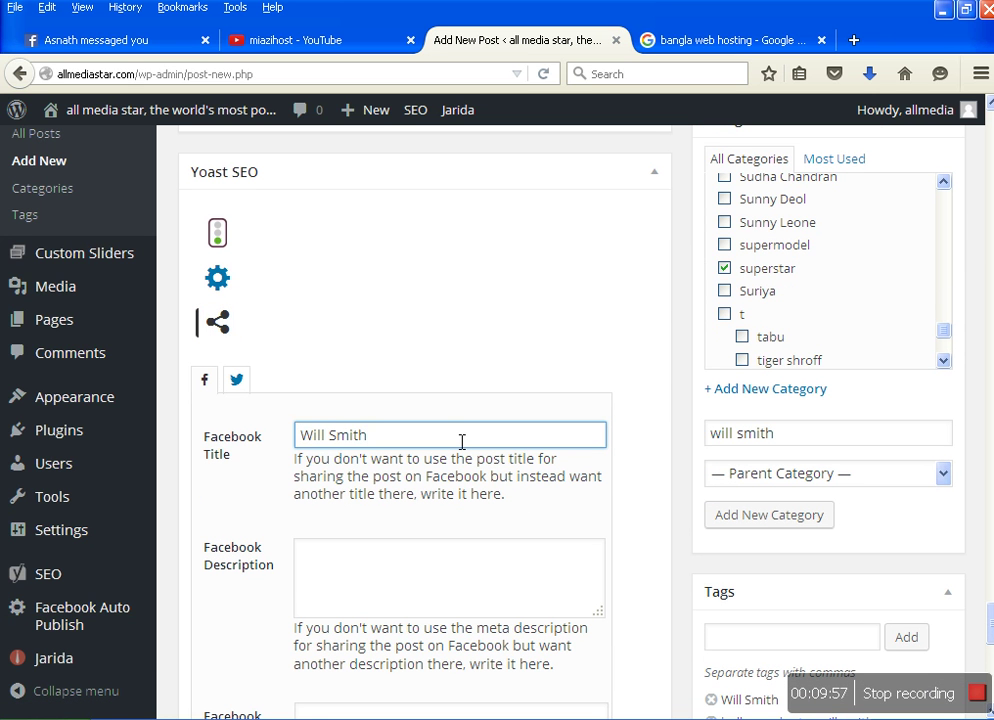
text( he is holl)
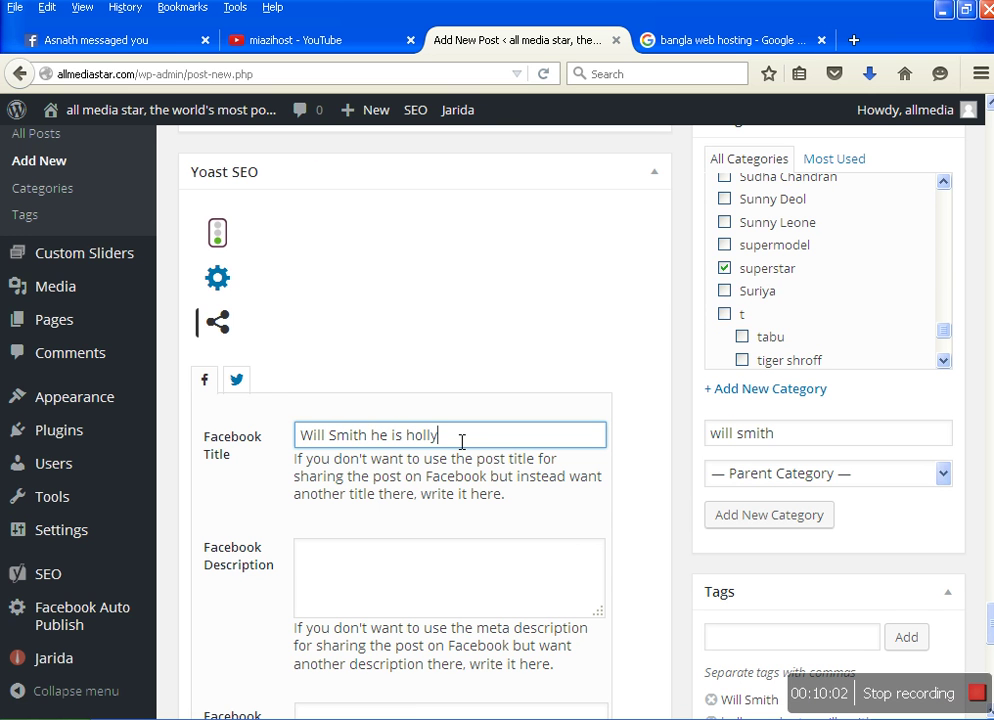
text(ywood actor)
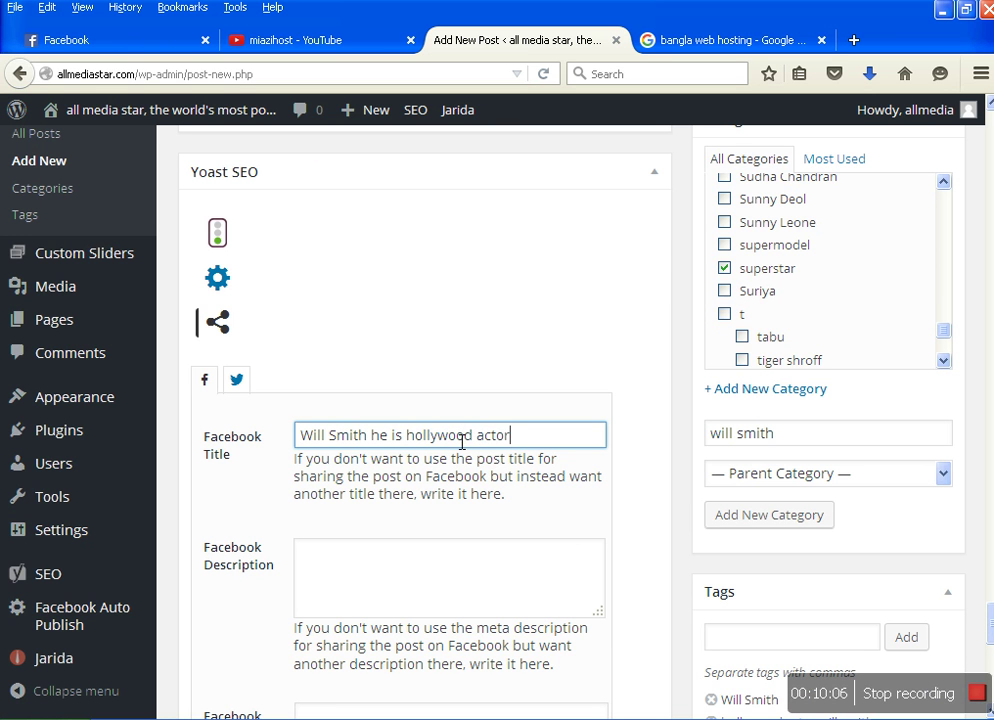
- Copy the Facebook title "Will Smith he is hollywood actor" into the Twitter title
key(ctrl+a)
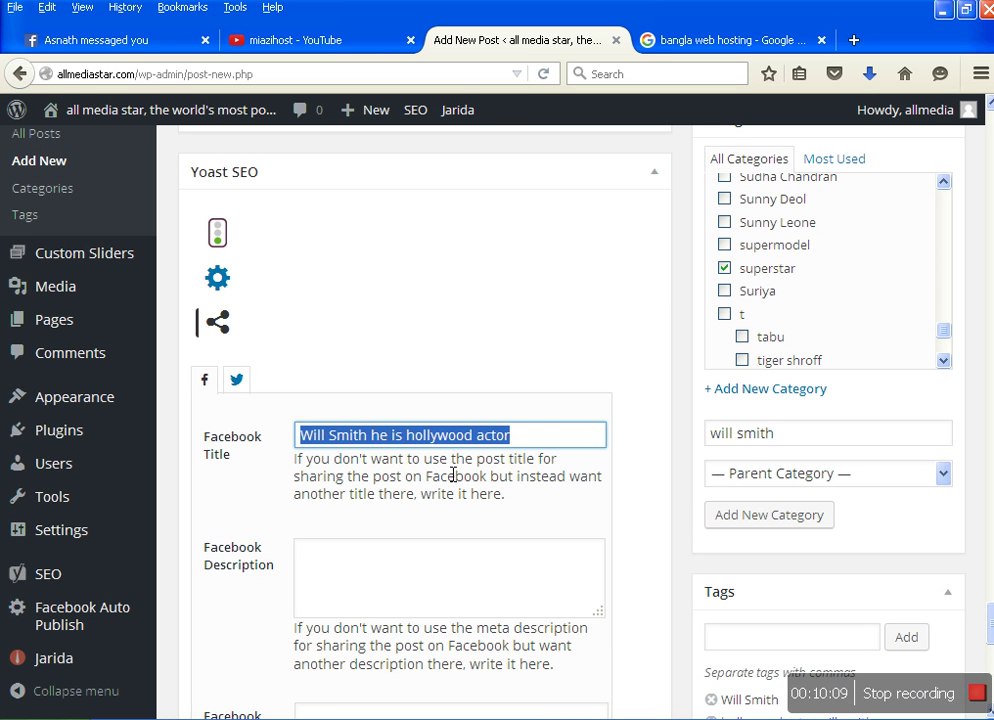
right_click(408, 454)
click(421, 497)
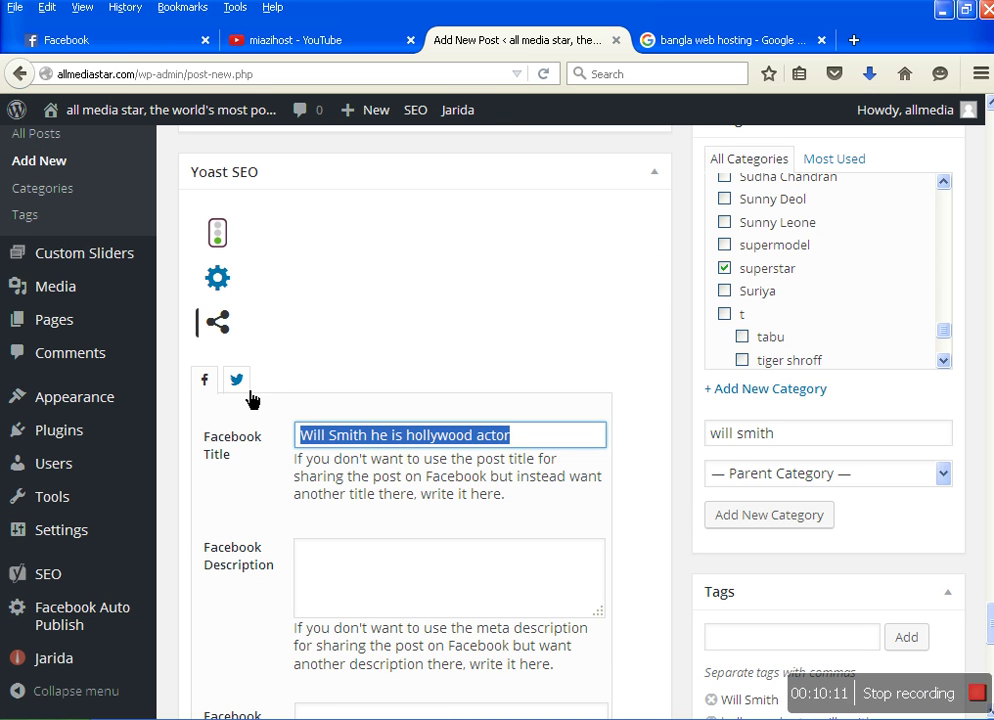
click(238, 382)
right_click(372, 446)
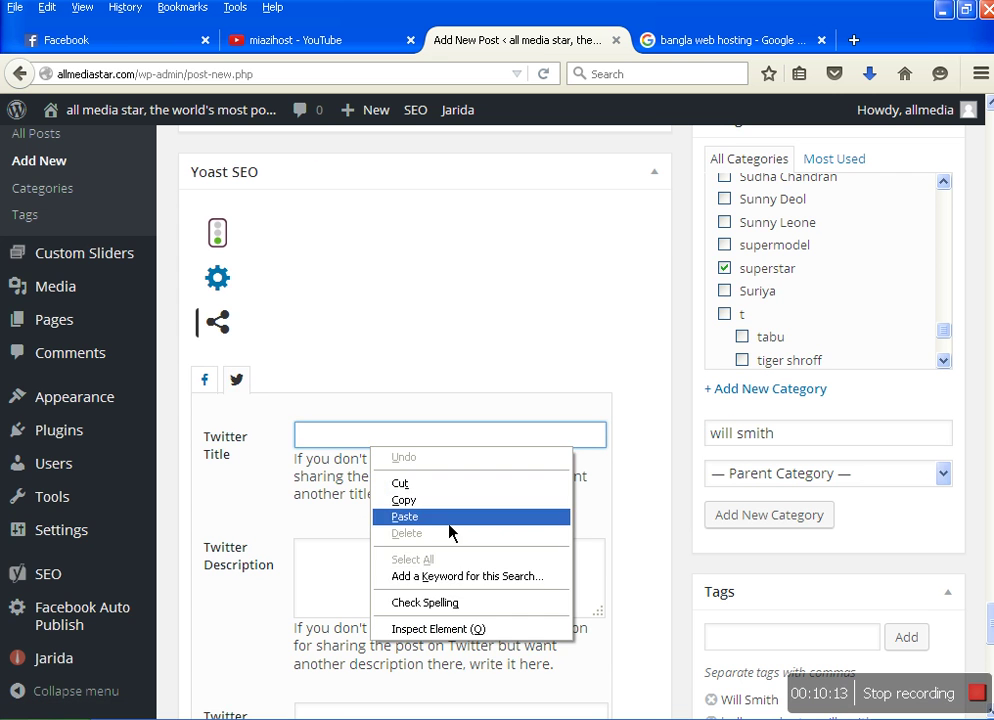
click(448, 517)
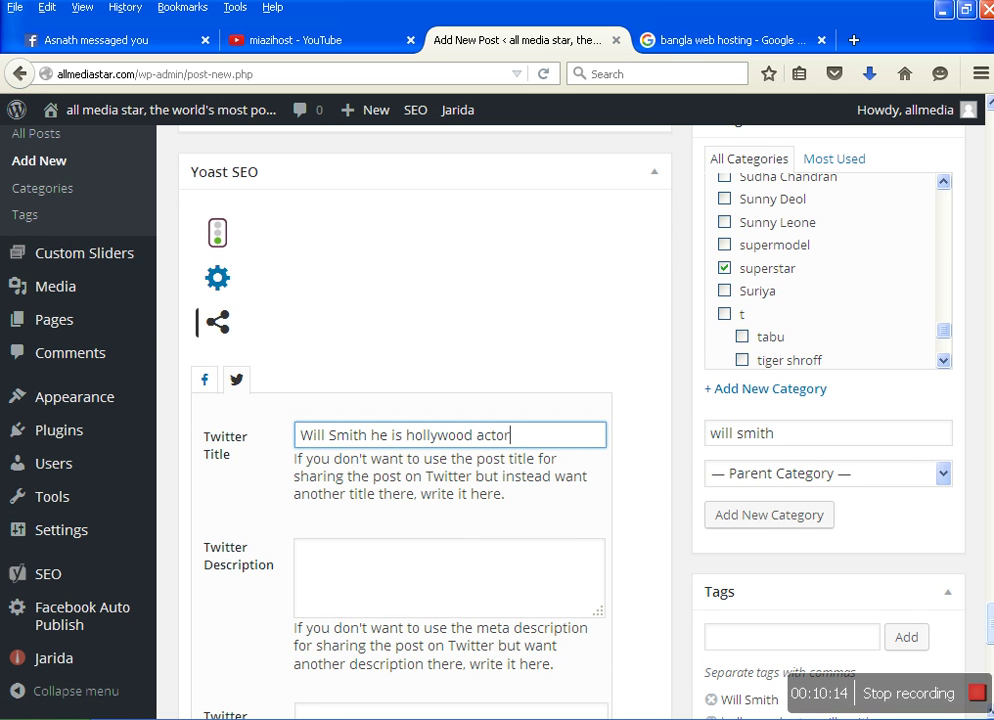
- Copy the first paragraph's opening text, through "a school board employee", into the Twitter description
scroll(420, 450, up, 10)
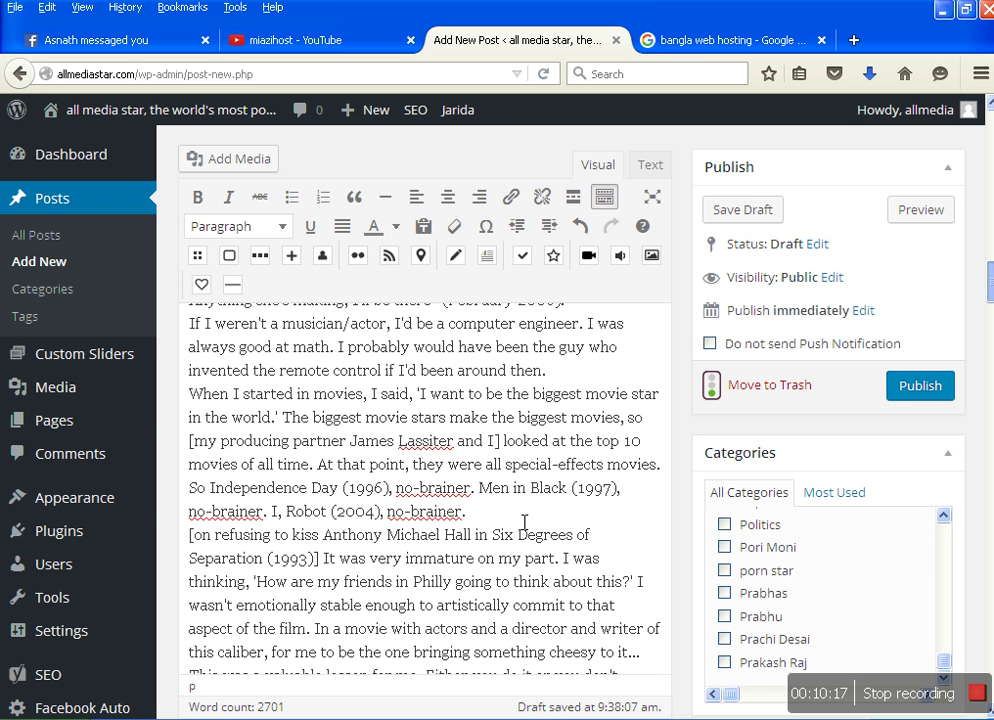
scroll(520, 525, up, 5)
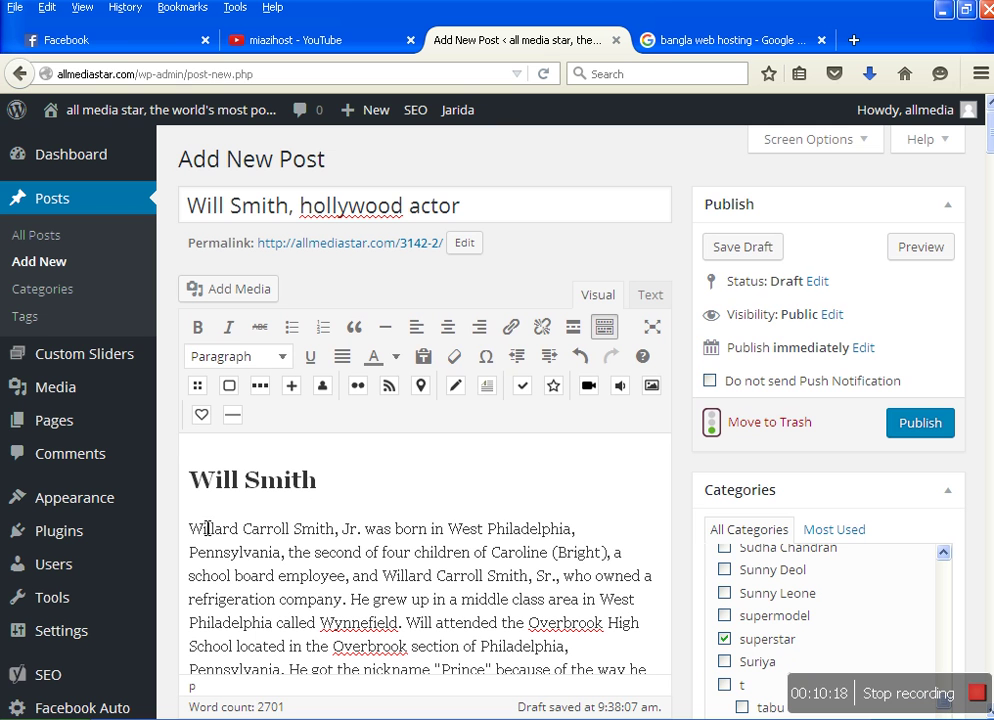
drag(190, 530, 352, 588)
right_click(349, 589)
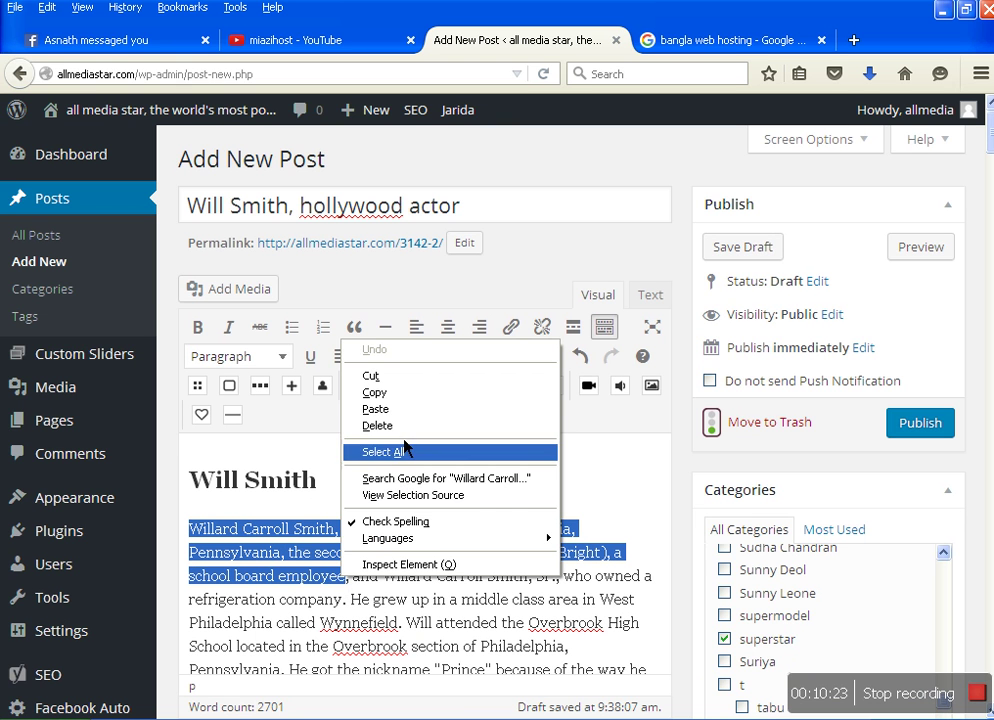
click(407, 393)
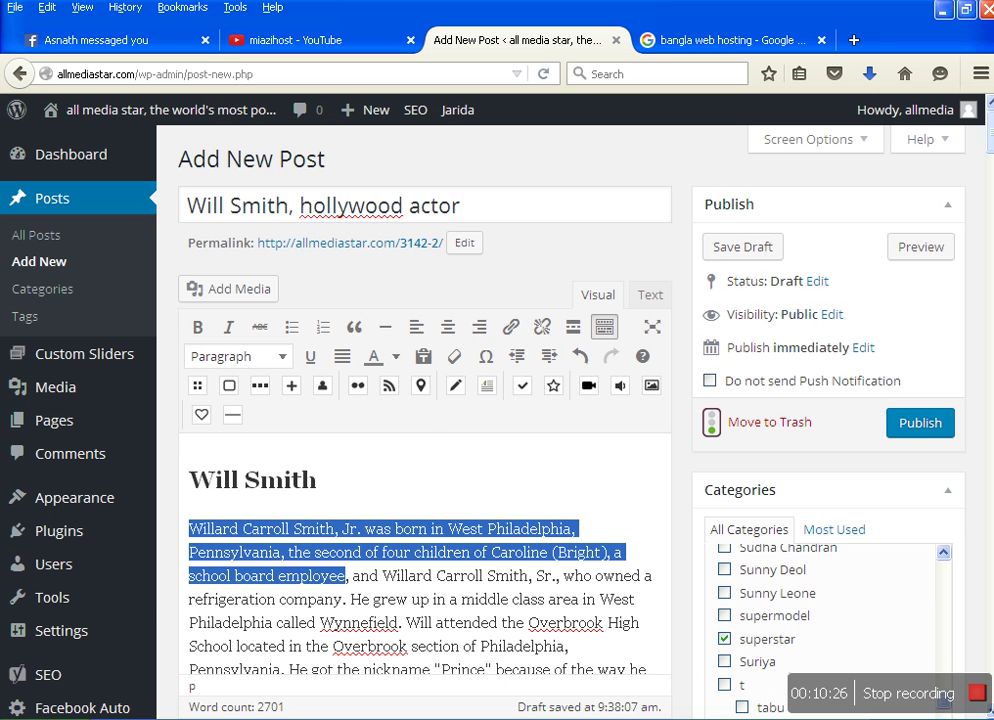
scroll(655, 540, down, 10)
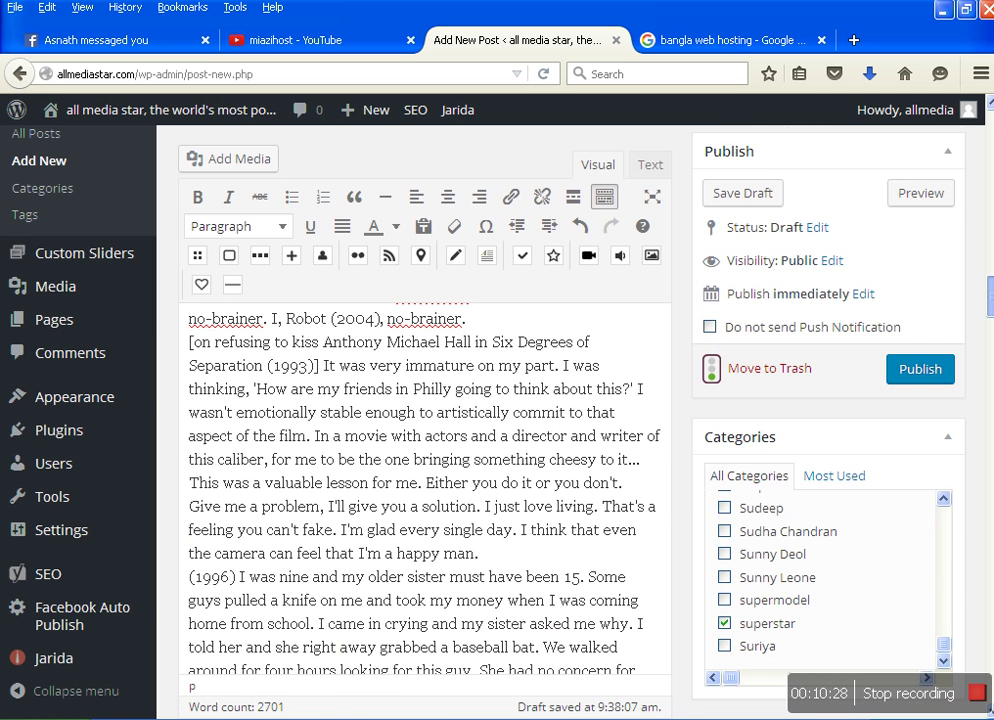
scroll(954, 639, down, 10)
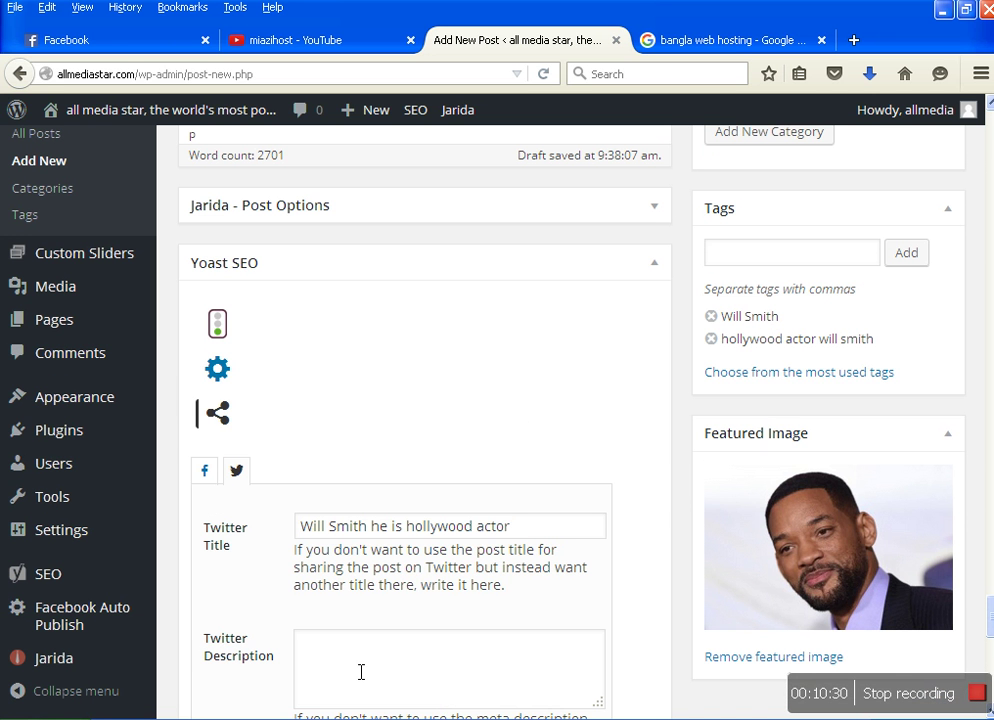
right_click(331, 656)
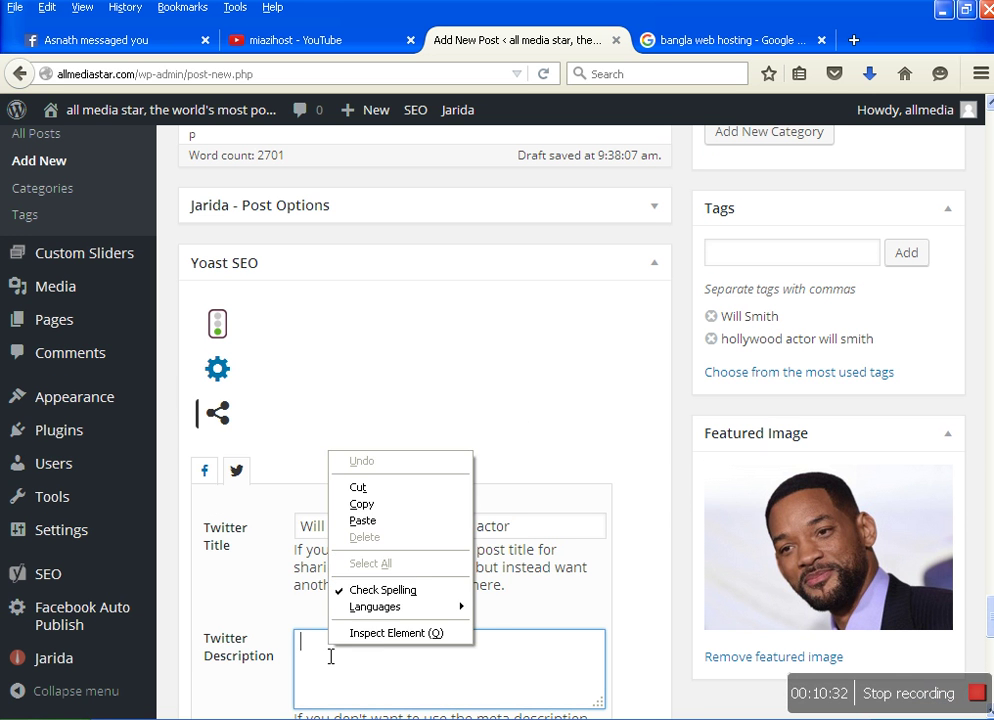
click(401, 522)
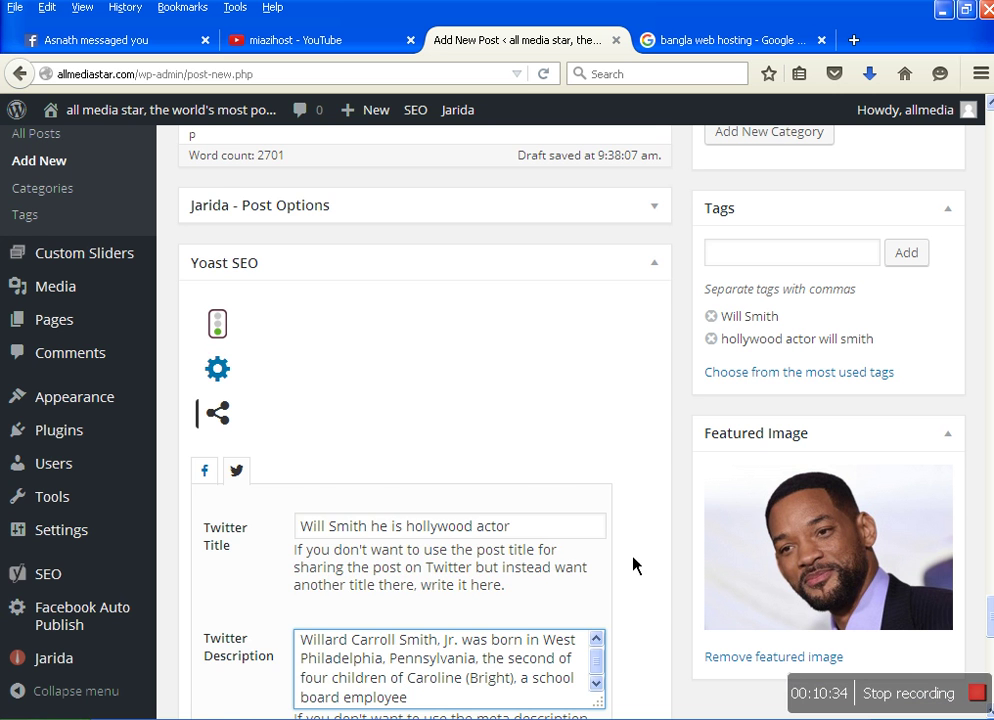
- Upload the "Will Smith 2" picture from the Desktop for the Twitter image in the Yoast SEO social settings
scroll(450, 525, down, 2)
scroll(567, 648, down, 5)
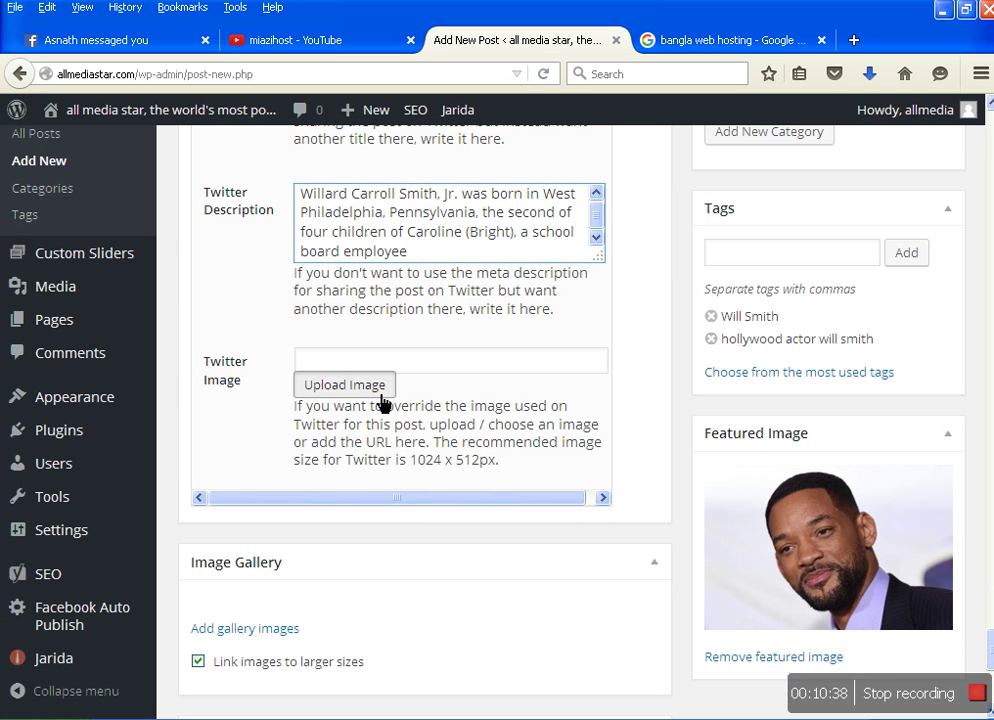
click(381, 400)
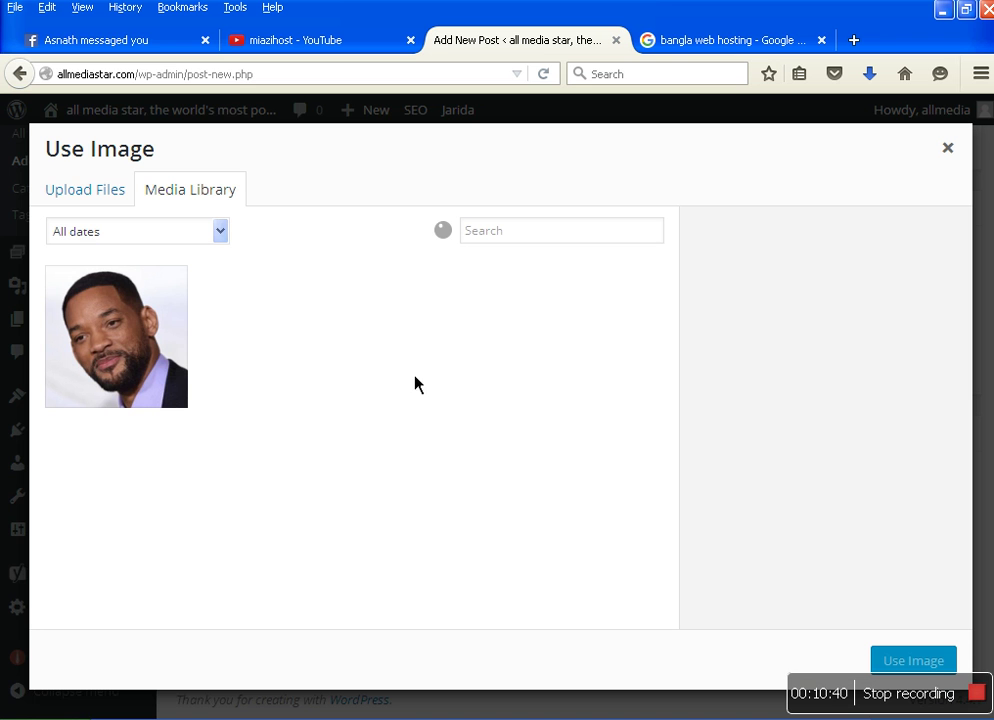
click(123, 199)
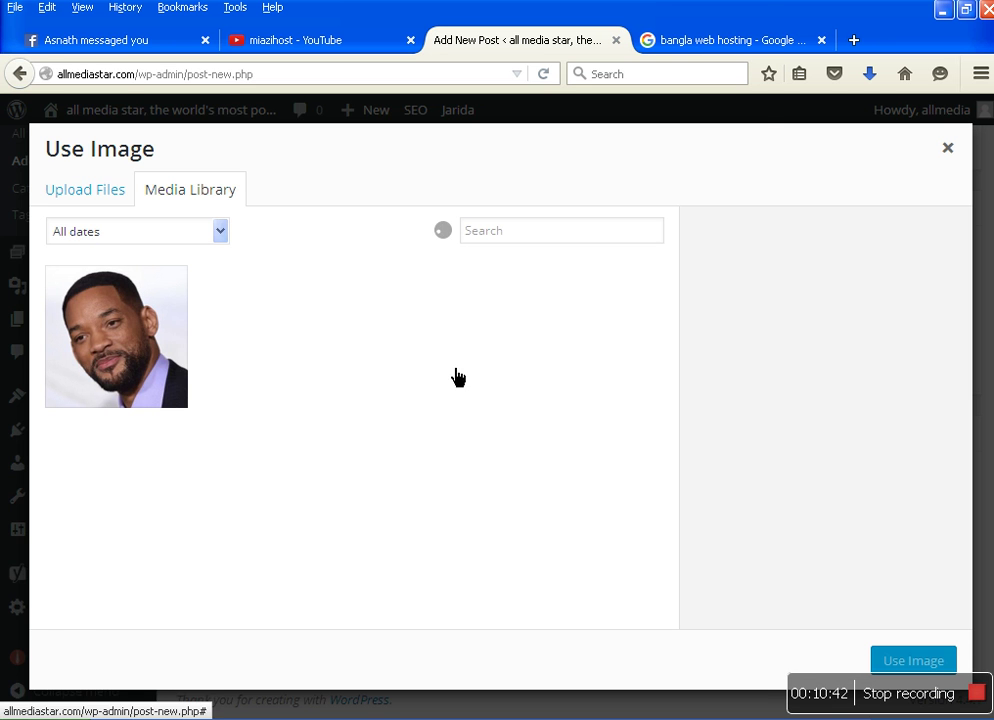
click(490, 455)
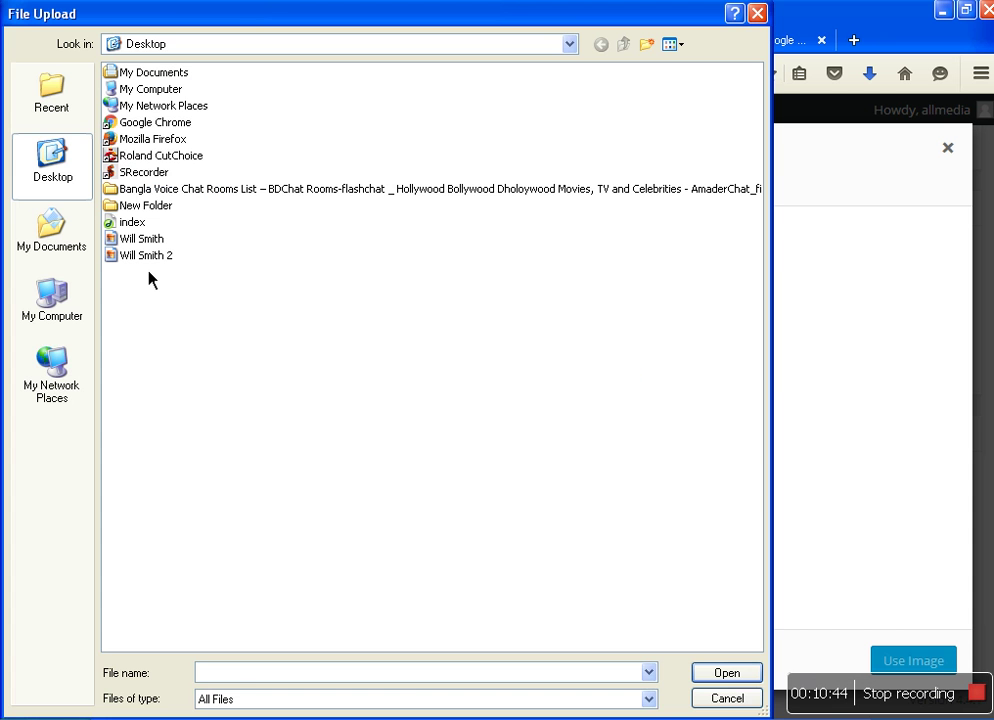
double_click(150, 257)
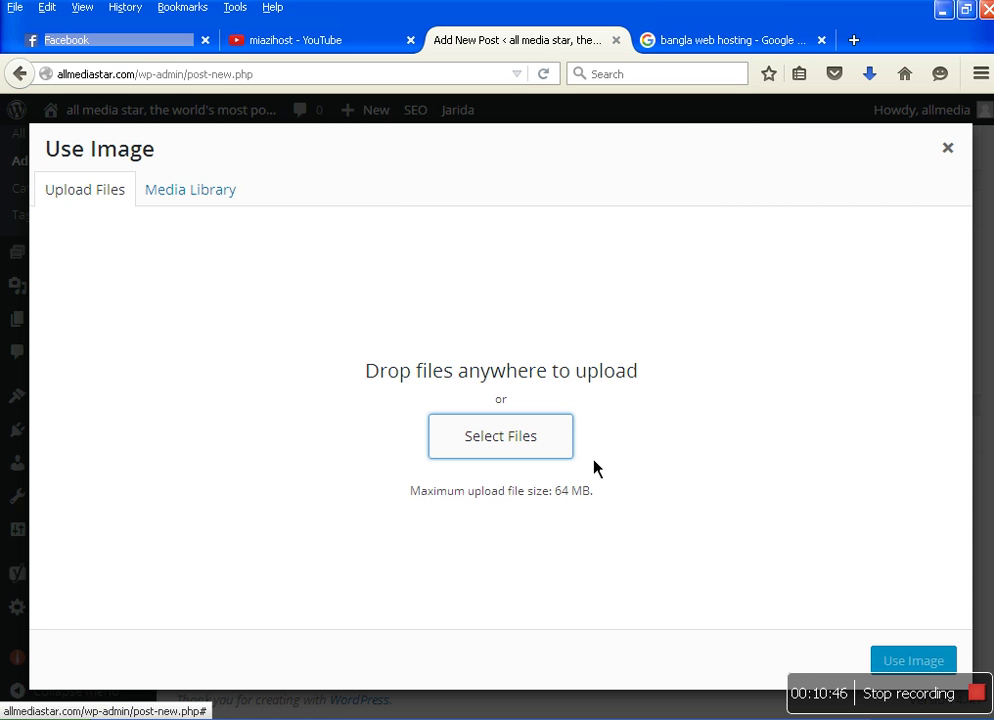
scroll(848, 542, down, 1)
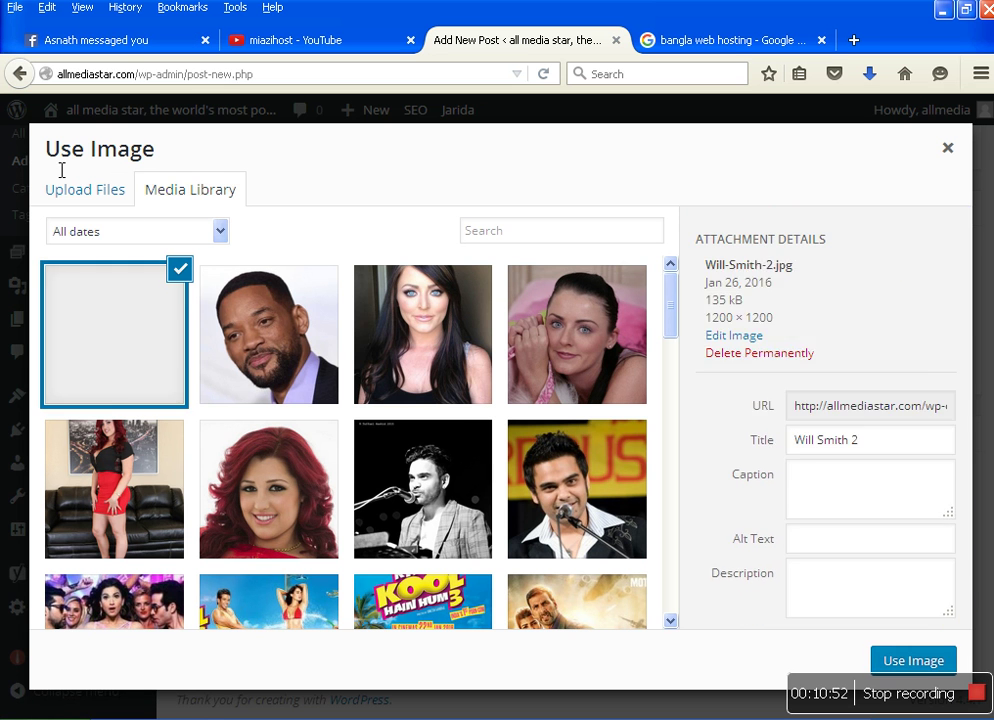
- Paste the copied biography opening as the description of Will-Smith-2.jpg and use the picture as the Twitter image
right_click(855, 612)
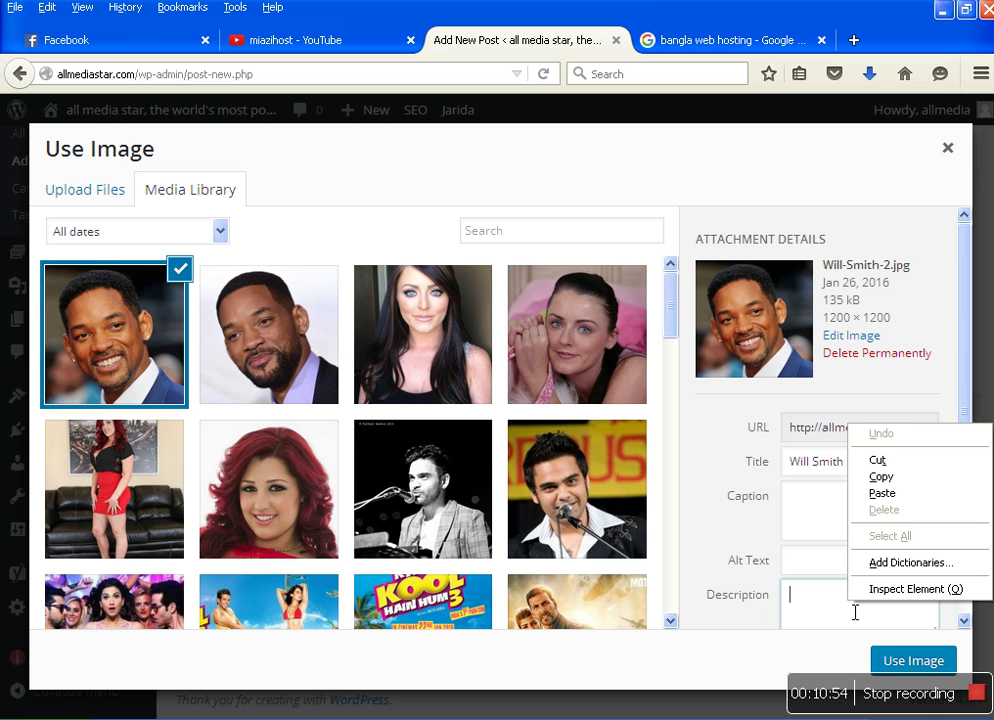
click(919, 515)
scroll(952, 553, down, 1)
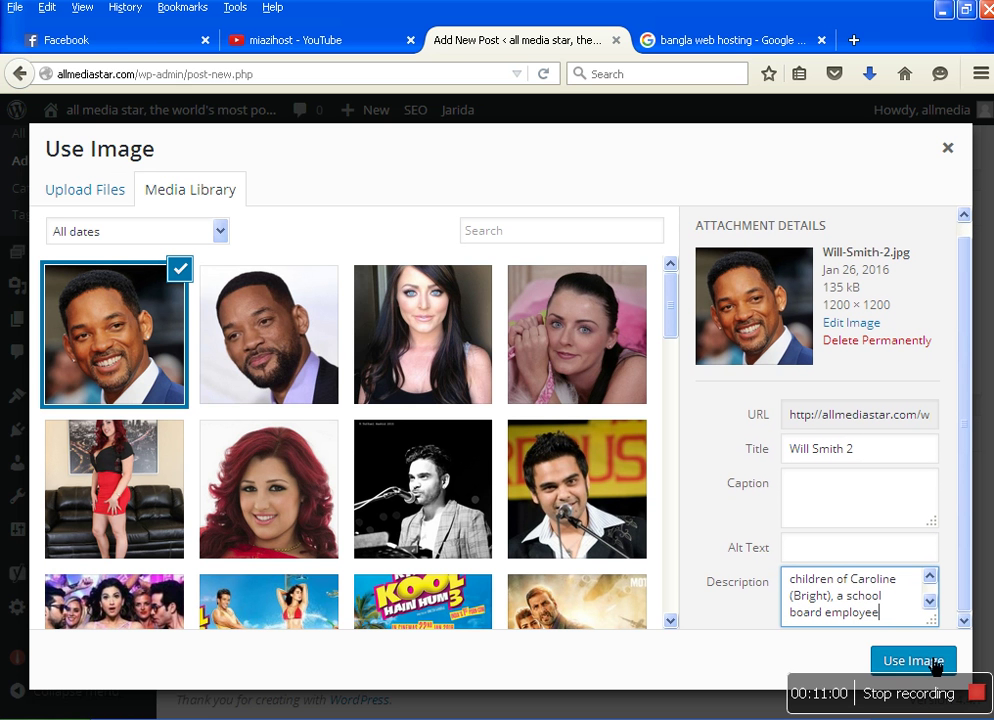
click(935, 665)
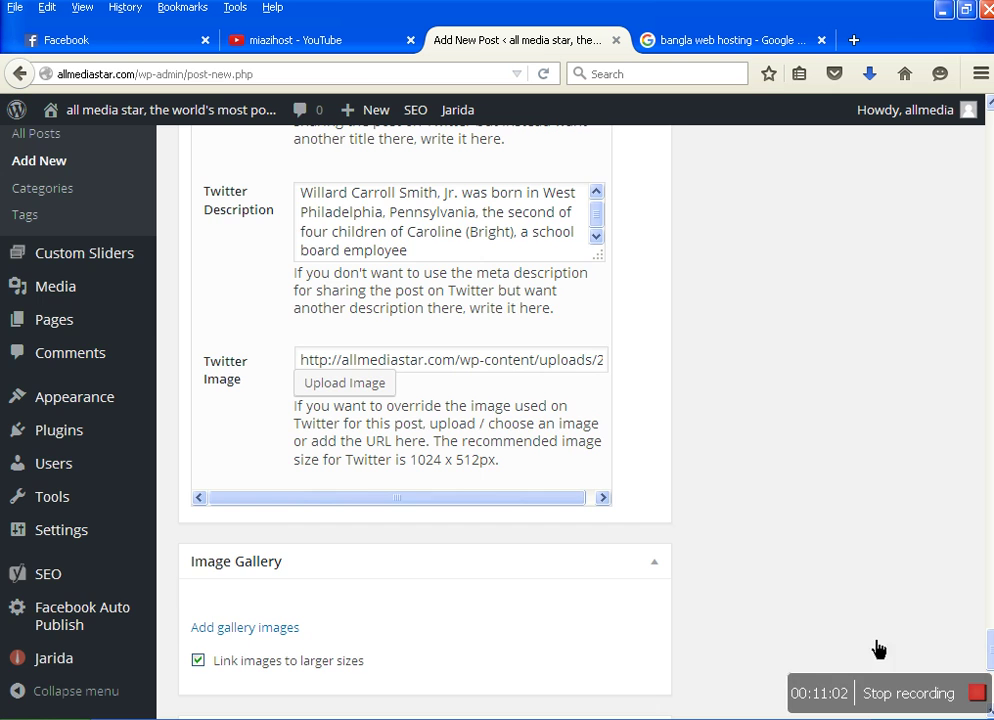
- Paste the copied biography opening, through "a school board employee", into the Facebook description
scroll(320, 508, up, 5)
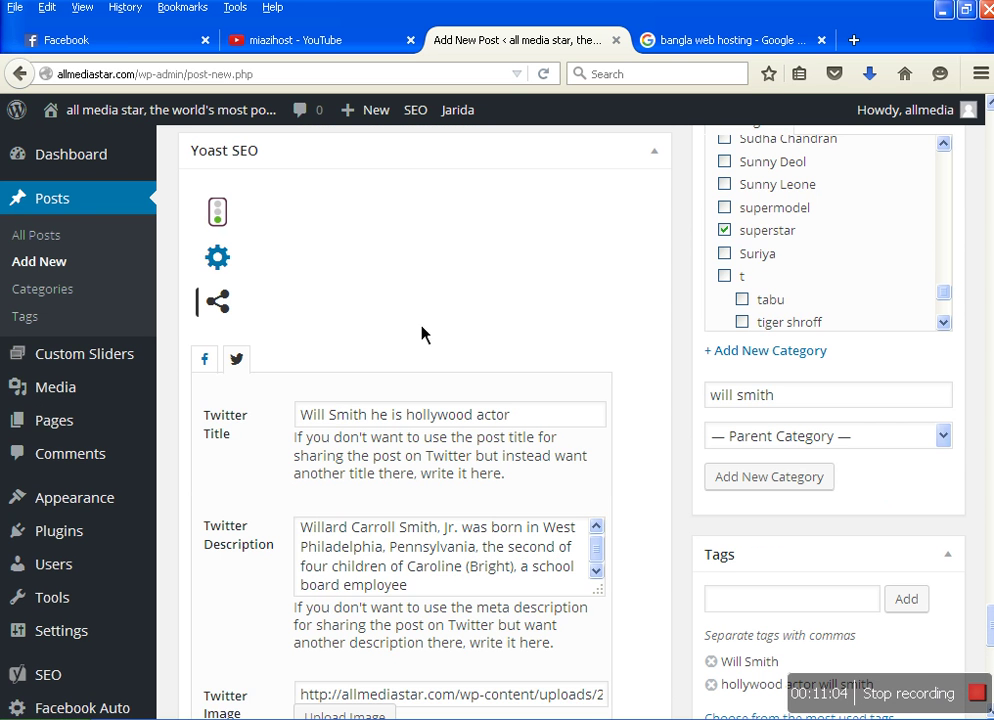
click(205, 362)
right_click(455, 527)
click(529, 588)
right_click(465, 559)
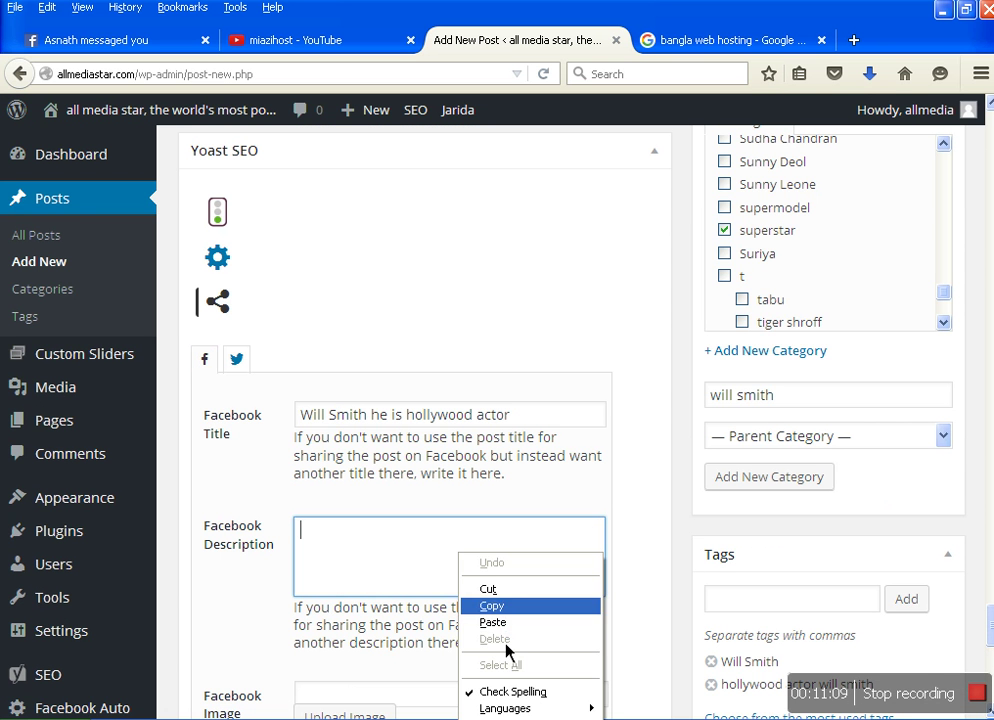
click(507, 645)
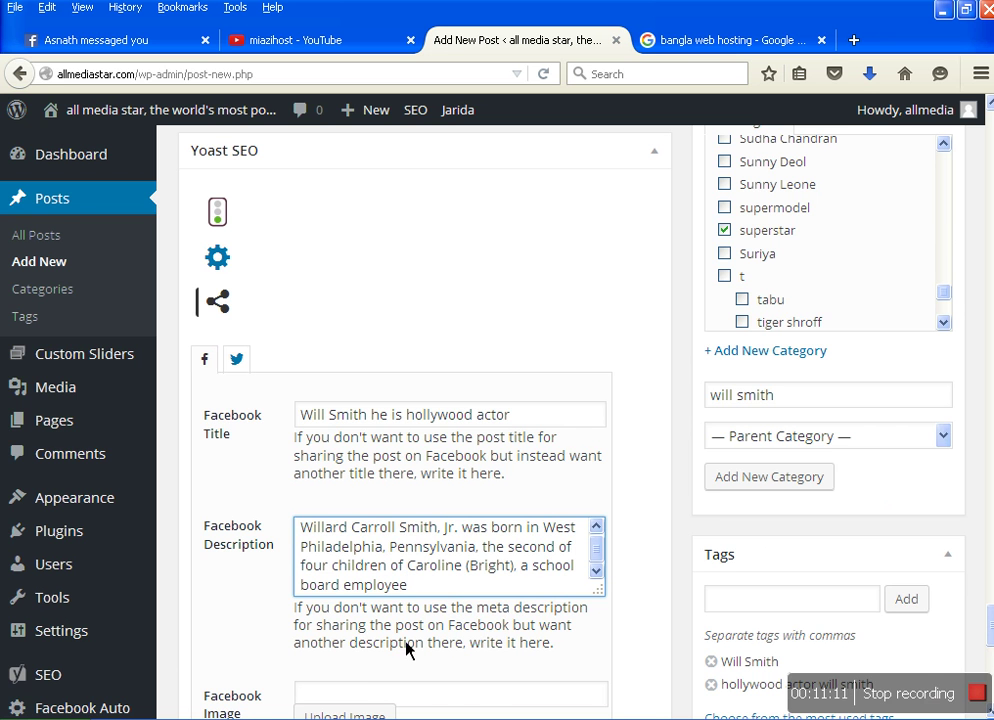
- Set the Facebook image to Will-Smith-2.jpg from the media library
scroll(486, 663, down, 2)
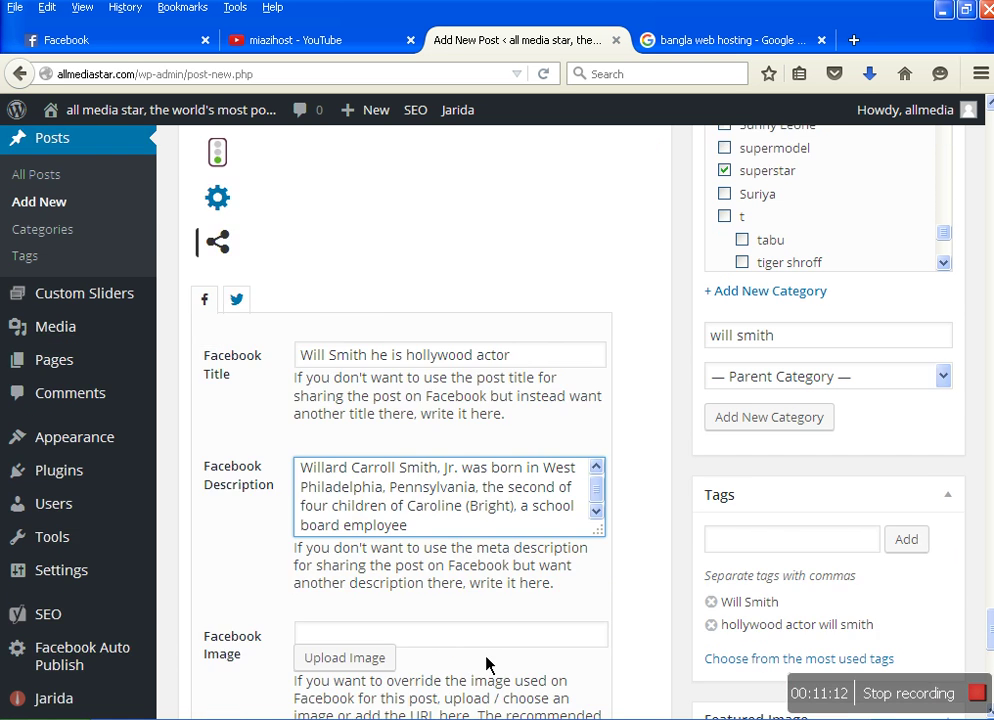
click(350, 615)
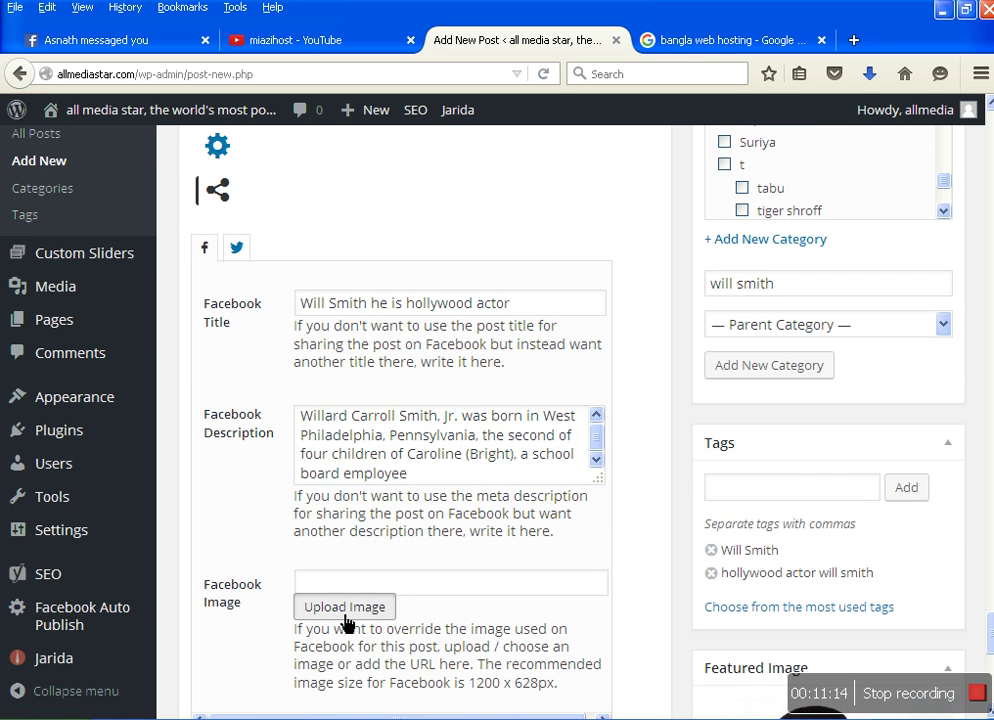
click(336, 598)
click(108, 290)
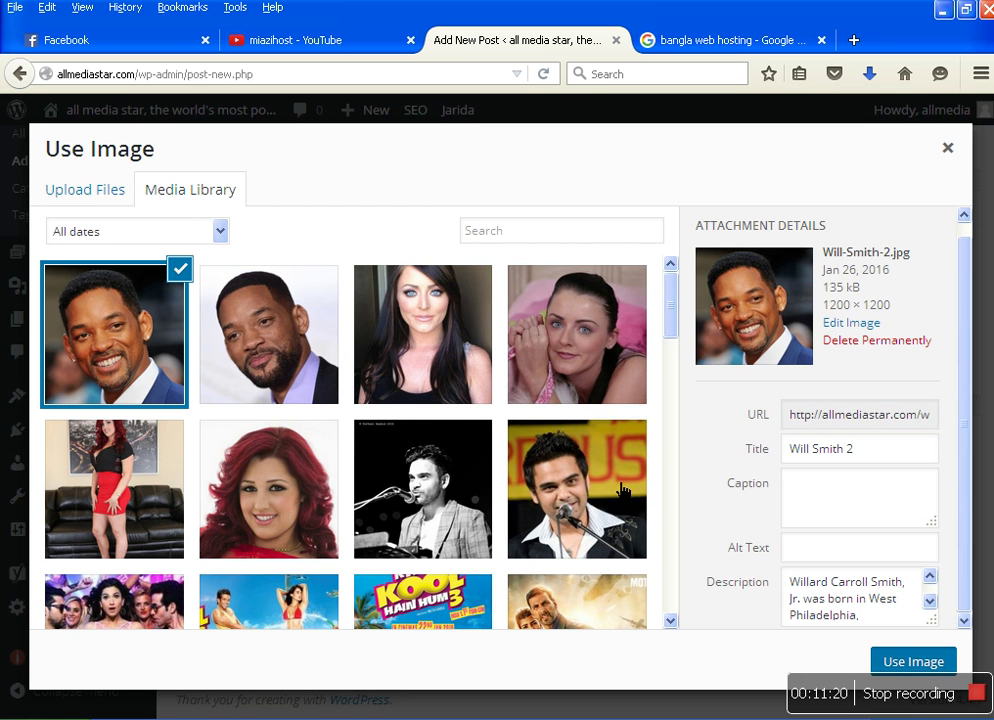
click(913, 661)
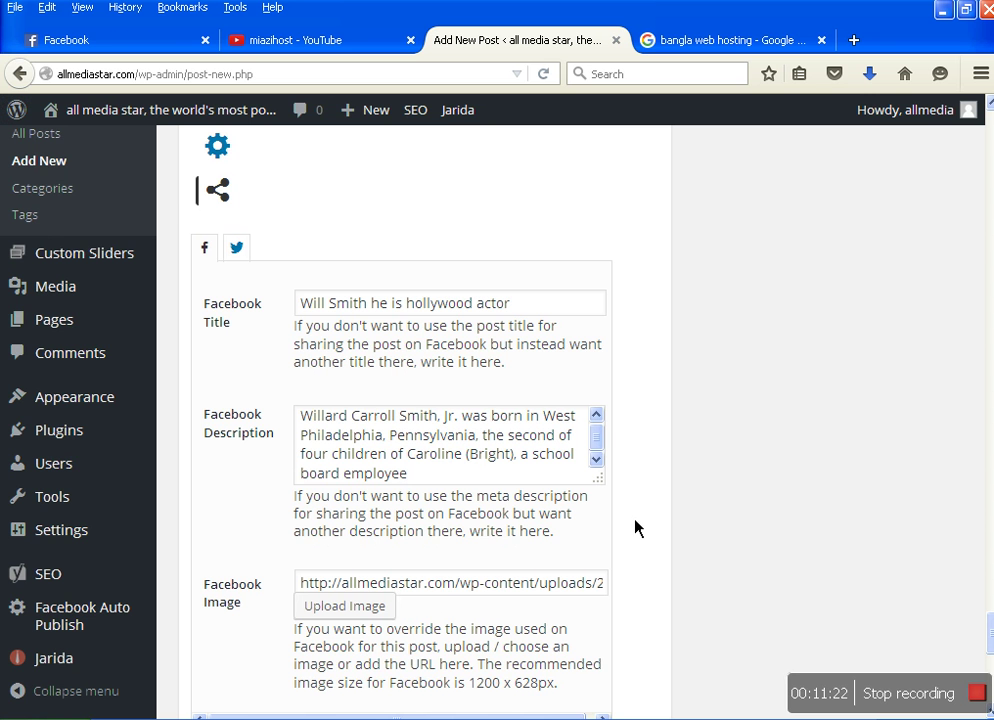
- Insert Will-Smith-2.jpg from the media library into the post after the opening "Will Smith" heading
scroll(657, 595, up, 10)
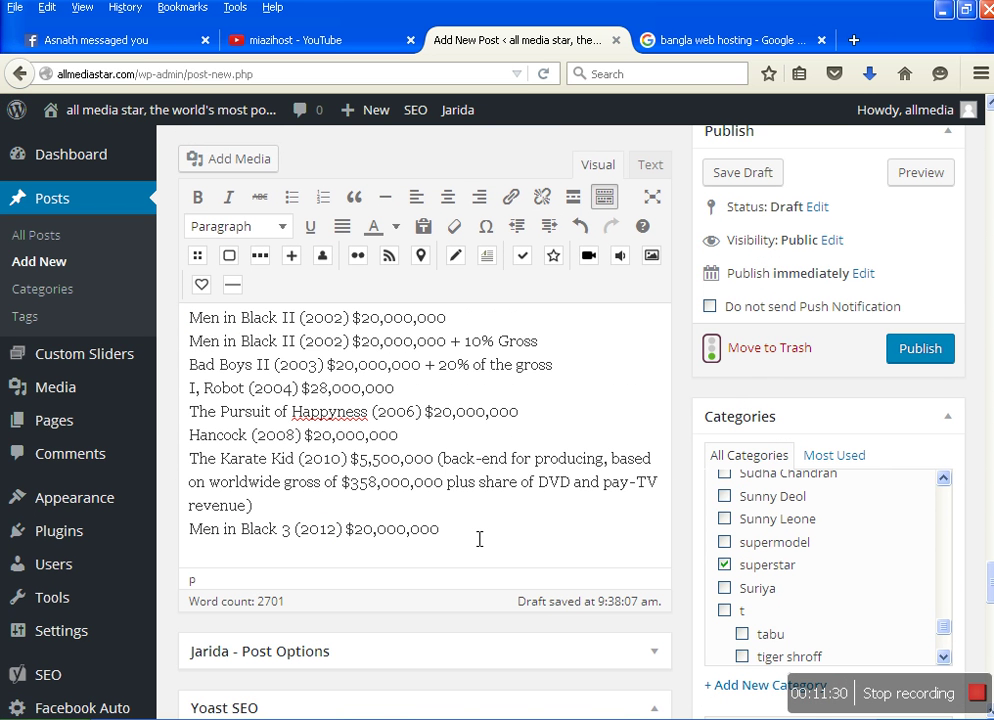
scroll(479, 539, up, 15)
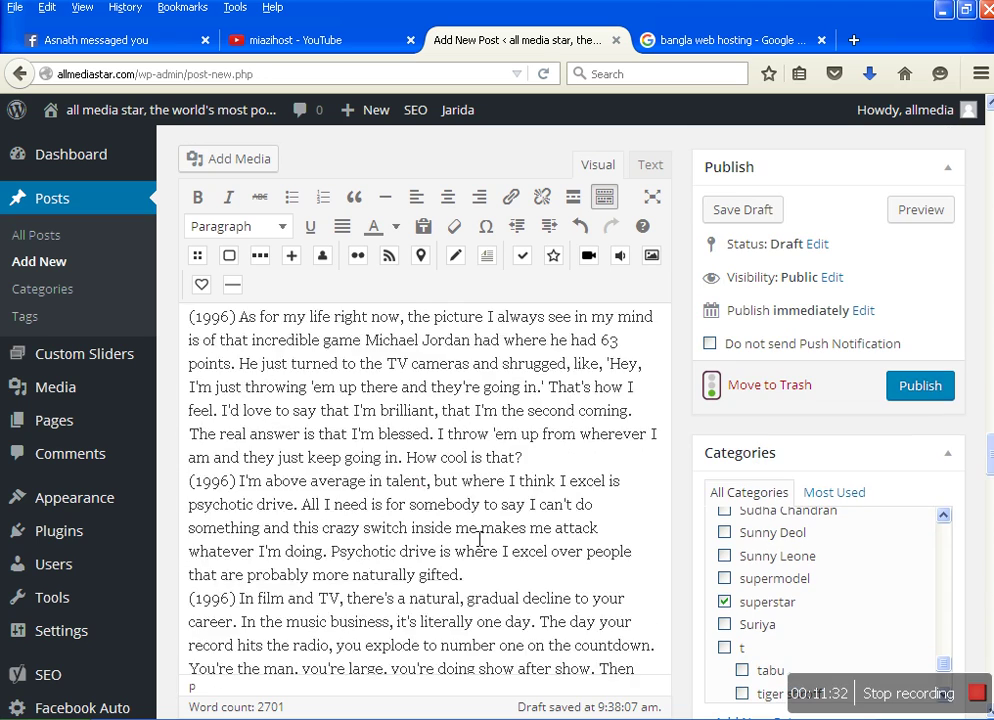
scroll(479, 539, up, 12)
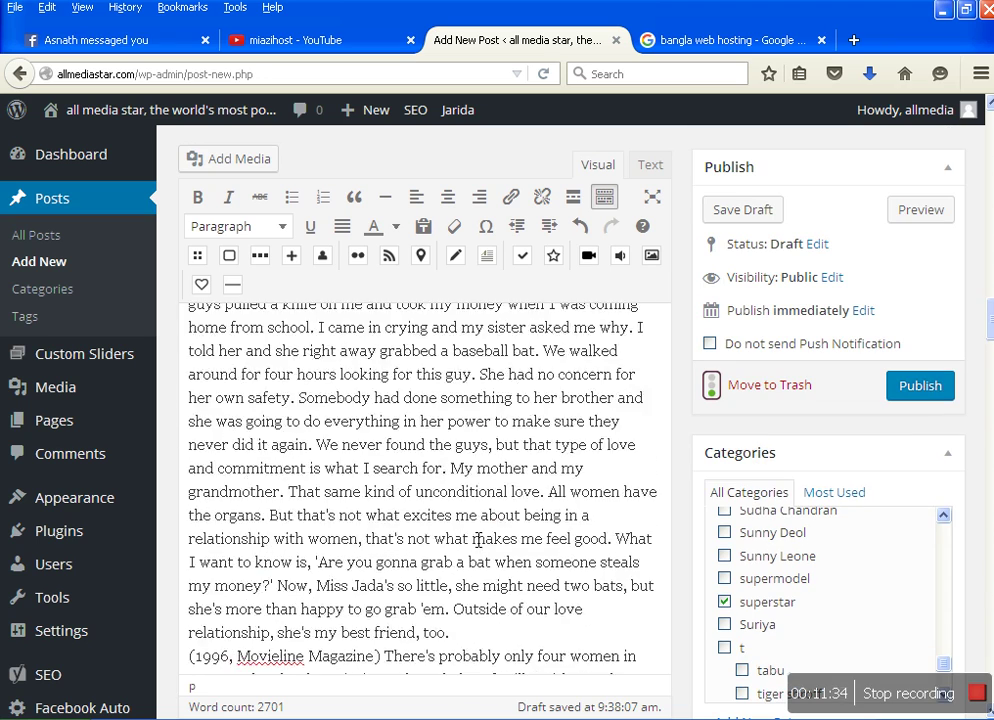
scroll(452, 566, up, 12)
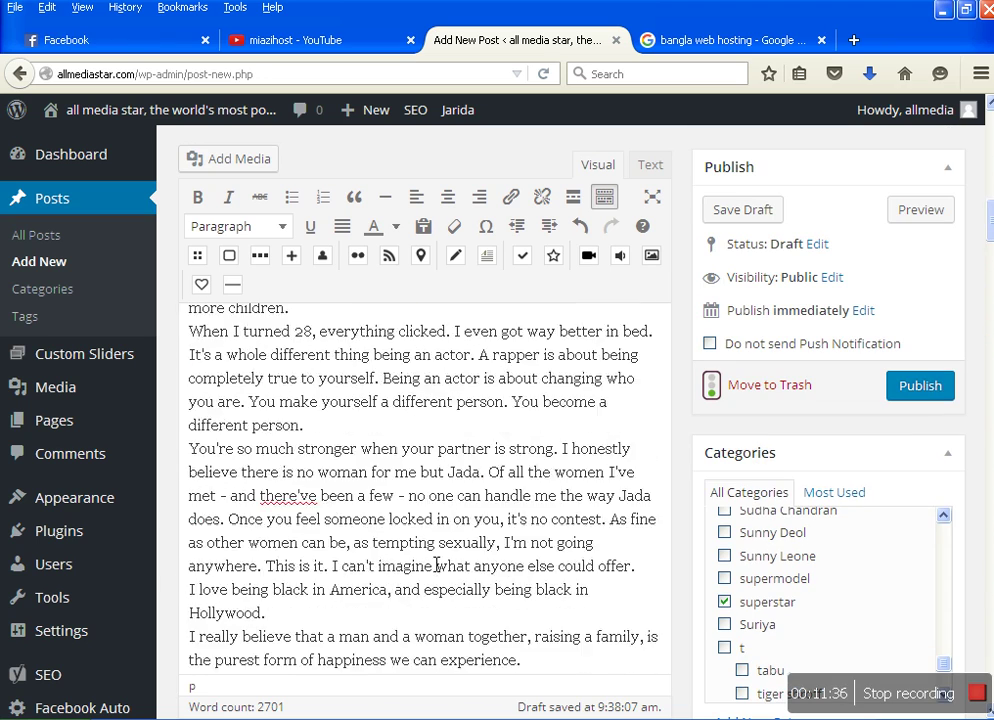
scroll(436, 566, up, 10)
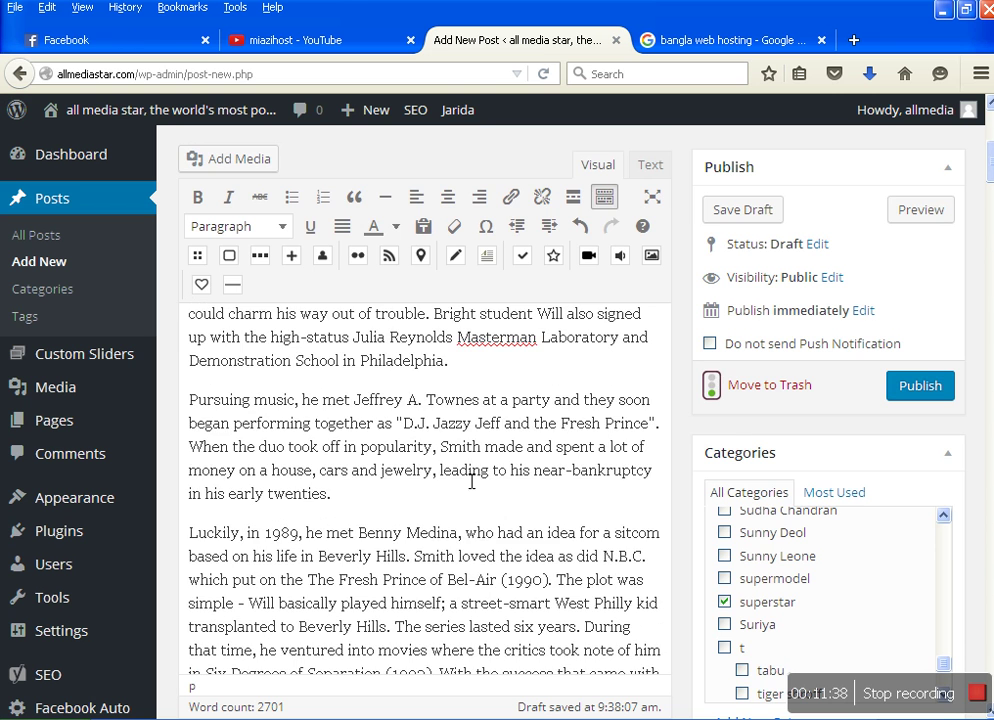
scroll(442, 497, up, 6)
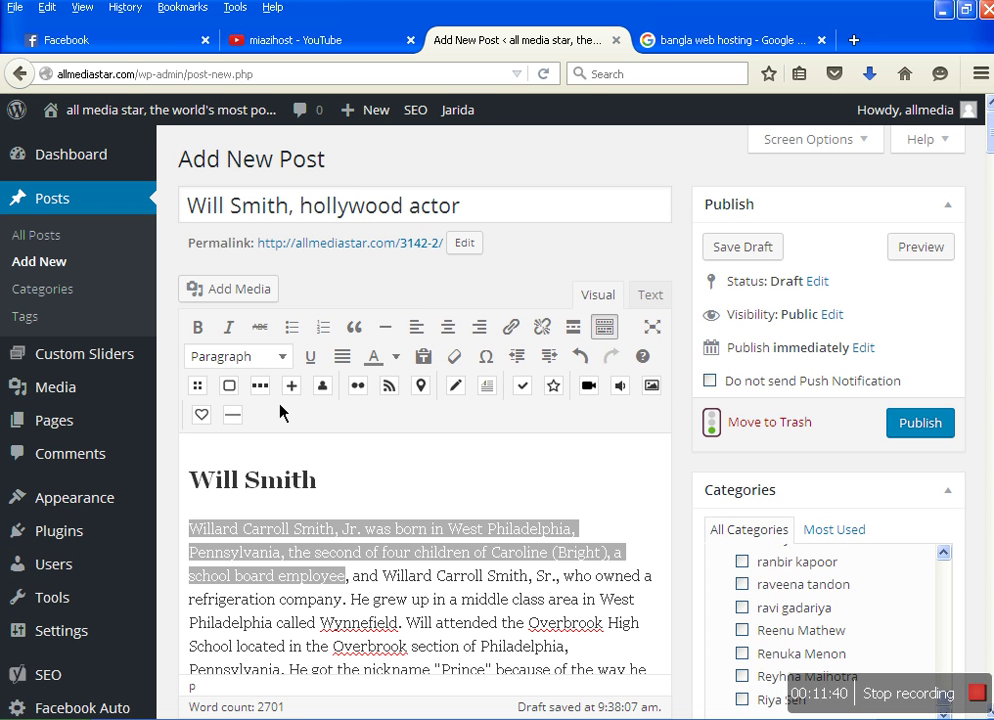
click(344, 489)
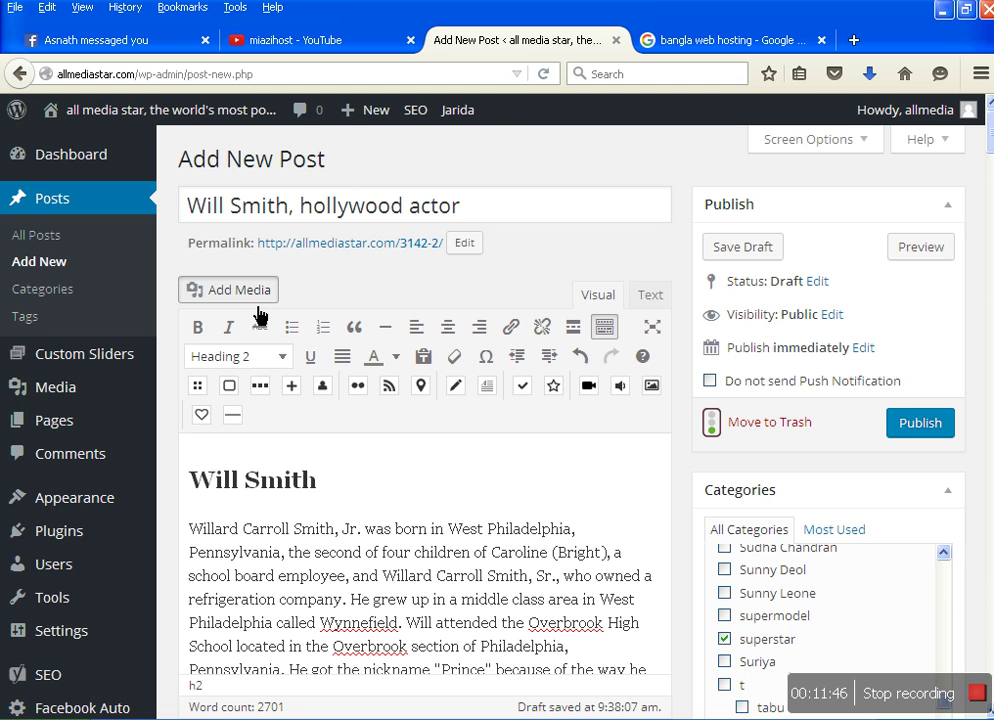
click(255, 299)
click(305, 370)
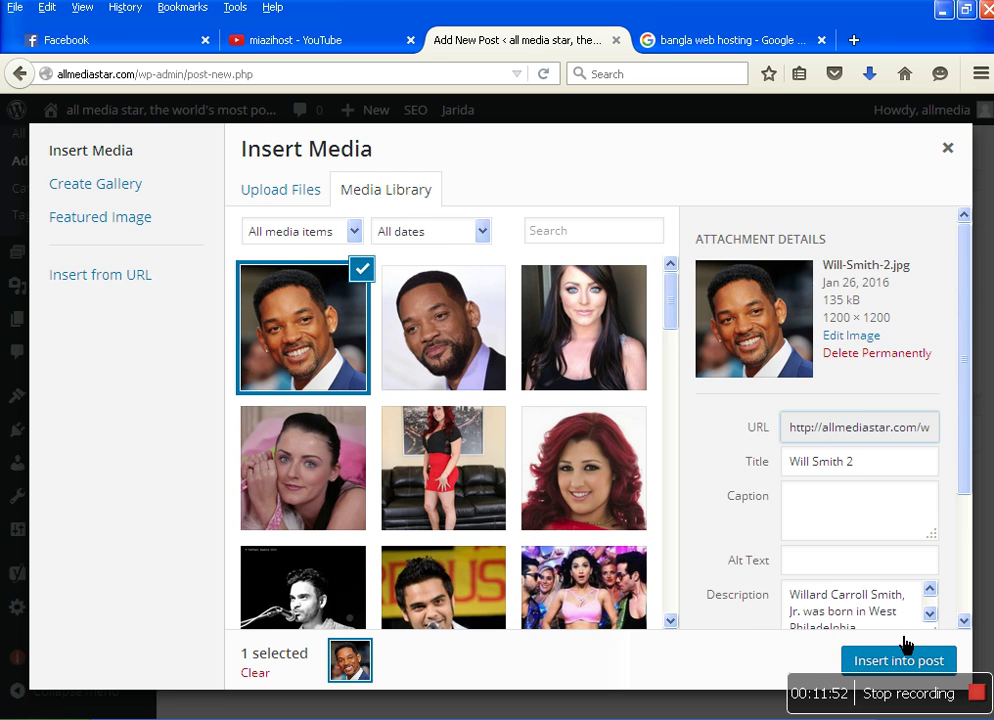
click(905, 660)
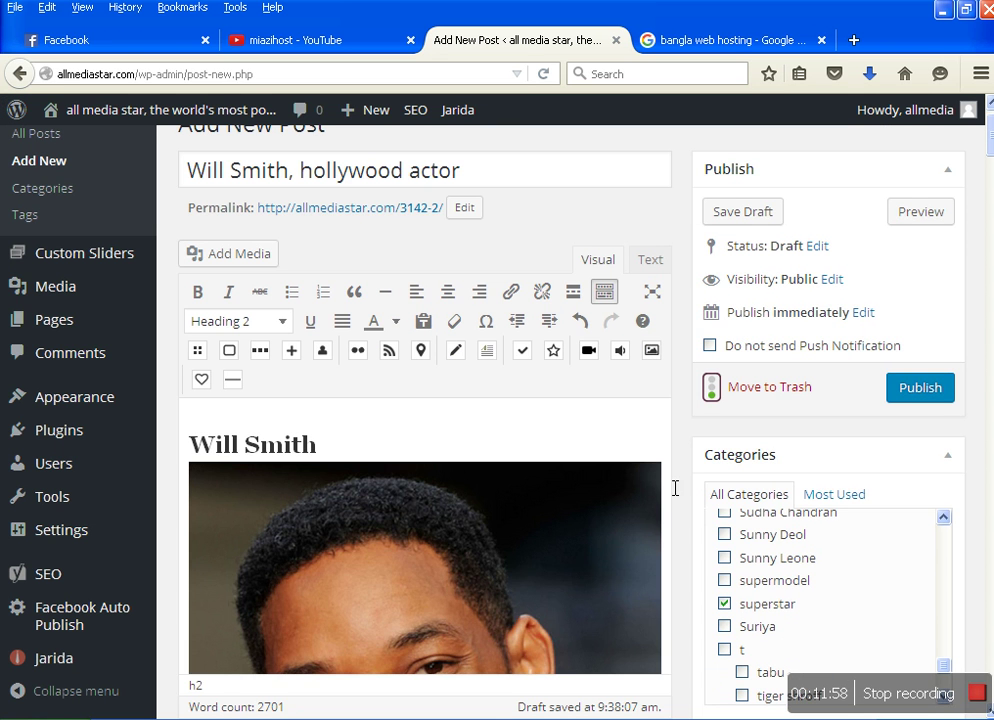
- Change the inserted Will Smith picture's alignment to Left in its image details and update it
scroll(600, 530, down, 4)
click(474, 484)
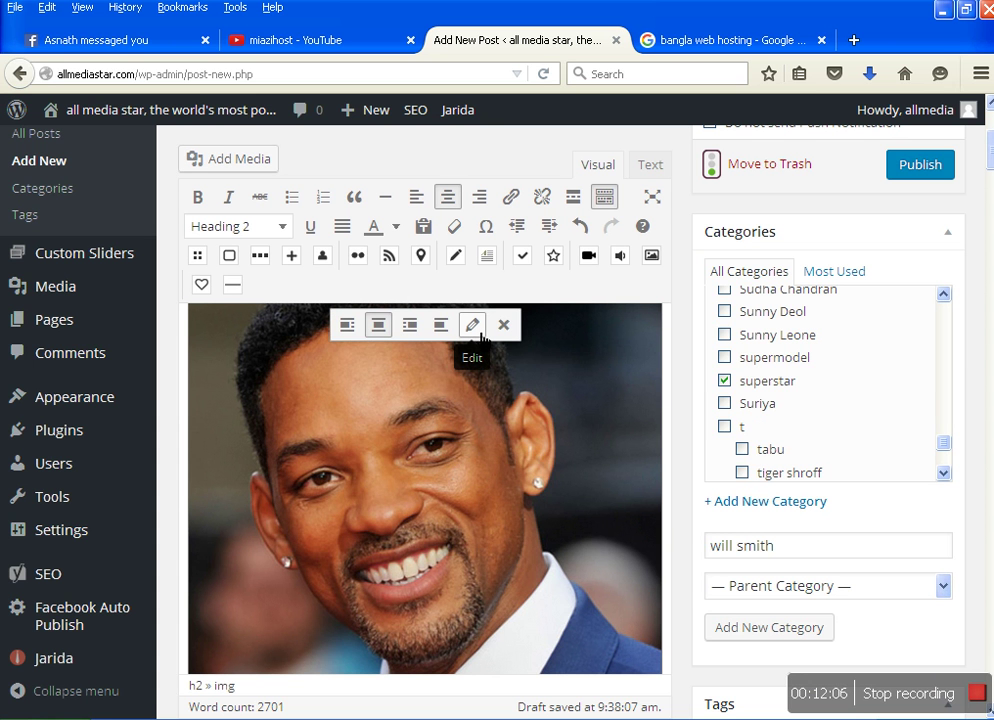
click(472, 325)
scroll(371, 535, down, 3)
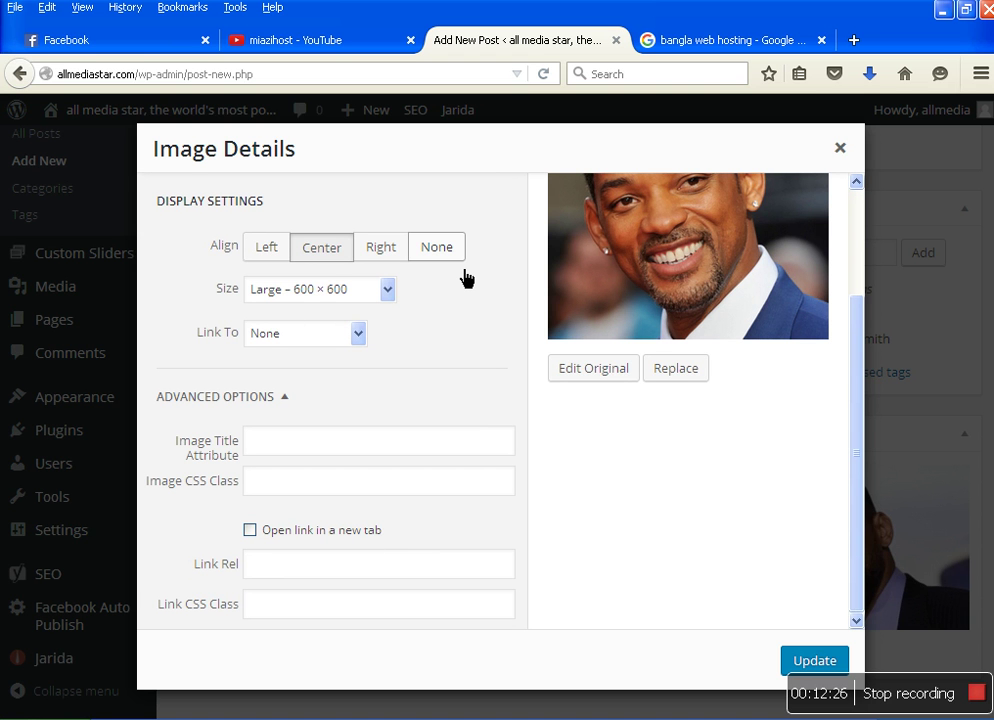
click(266, 262)
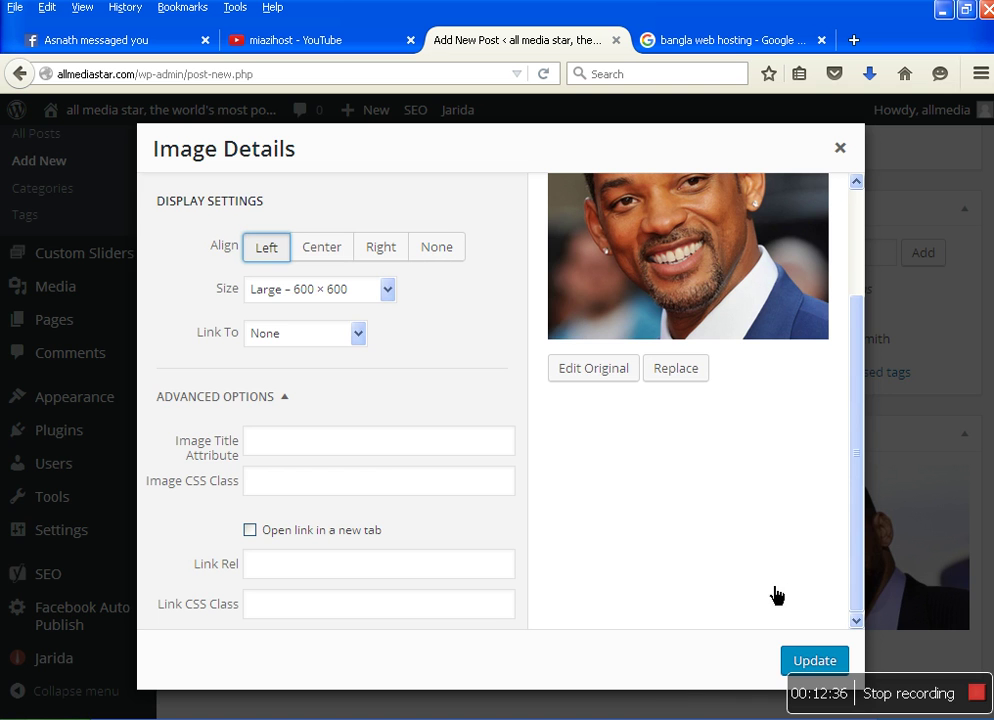
click(815, 662)
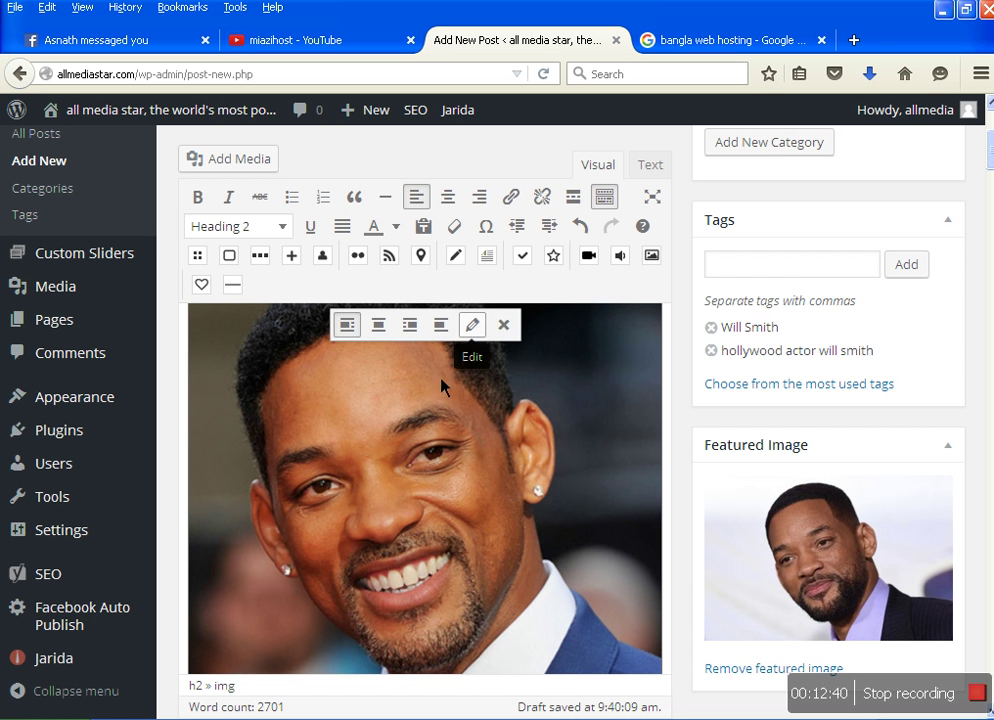
- Shrink the inserted picture proportionally to about two thirds of the editor's text width
scroll(594, 533, up, 1)
scroll(594, 533, up, 10)
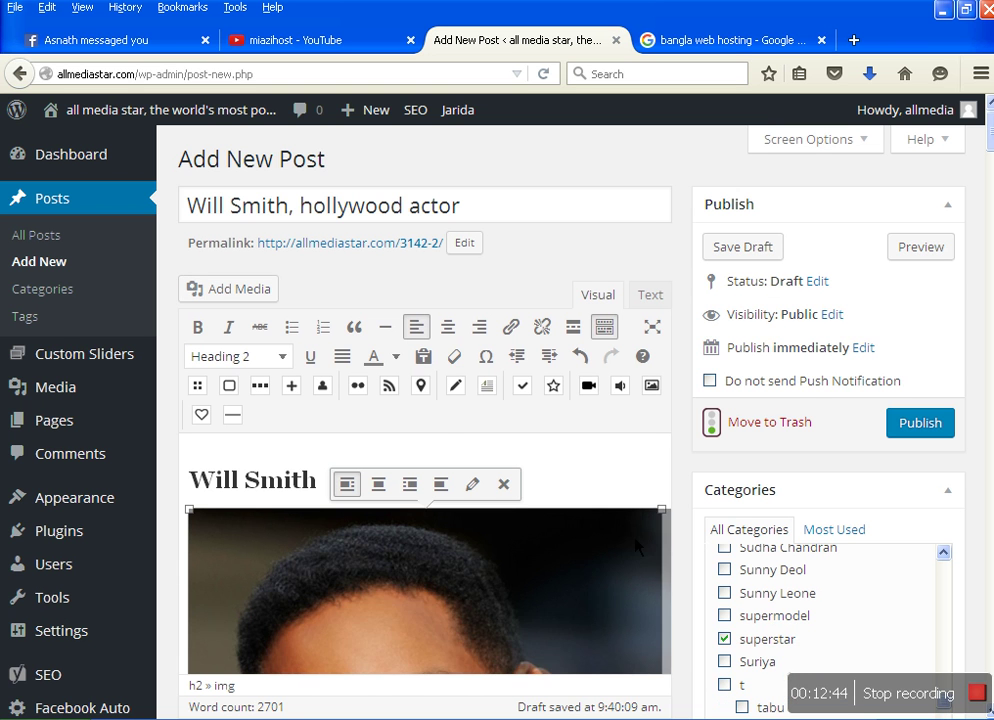
drag(674, 520, 490, 580)
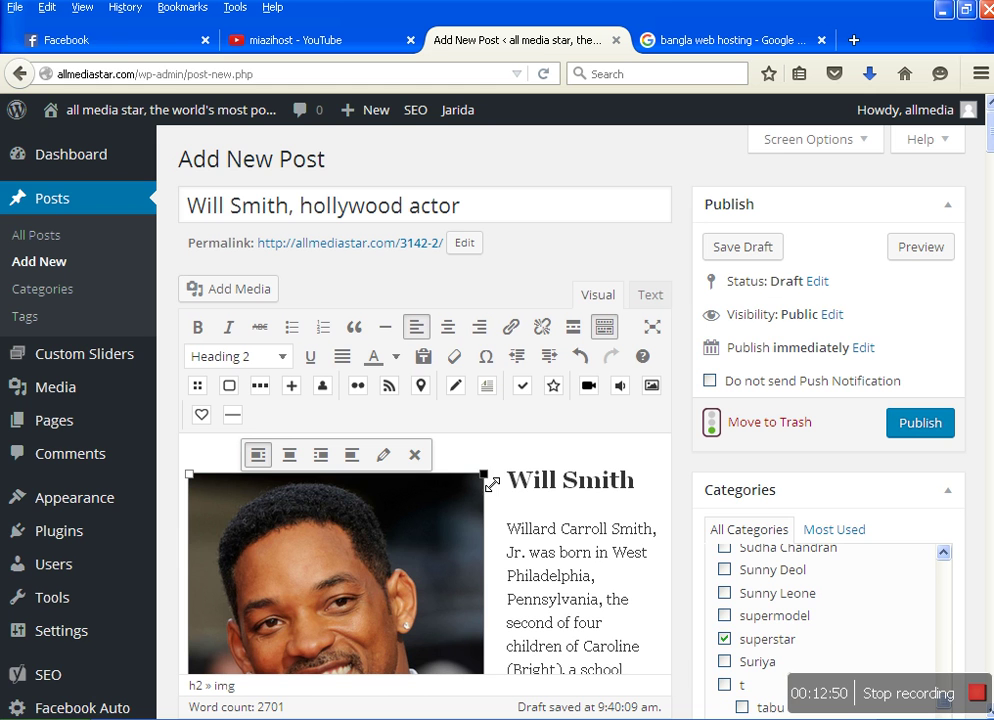
drag(486, 476, 522, 494)
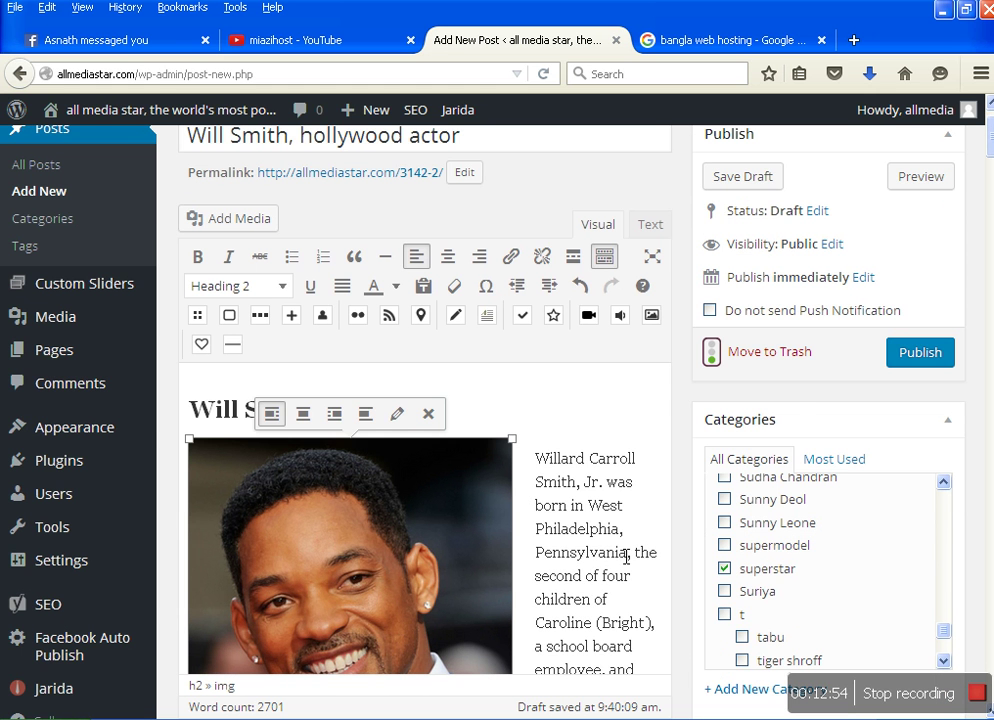
scroll(590, 258, down, 2)
scroll(590, 258, up, 3)
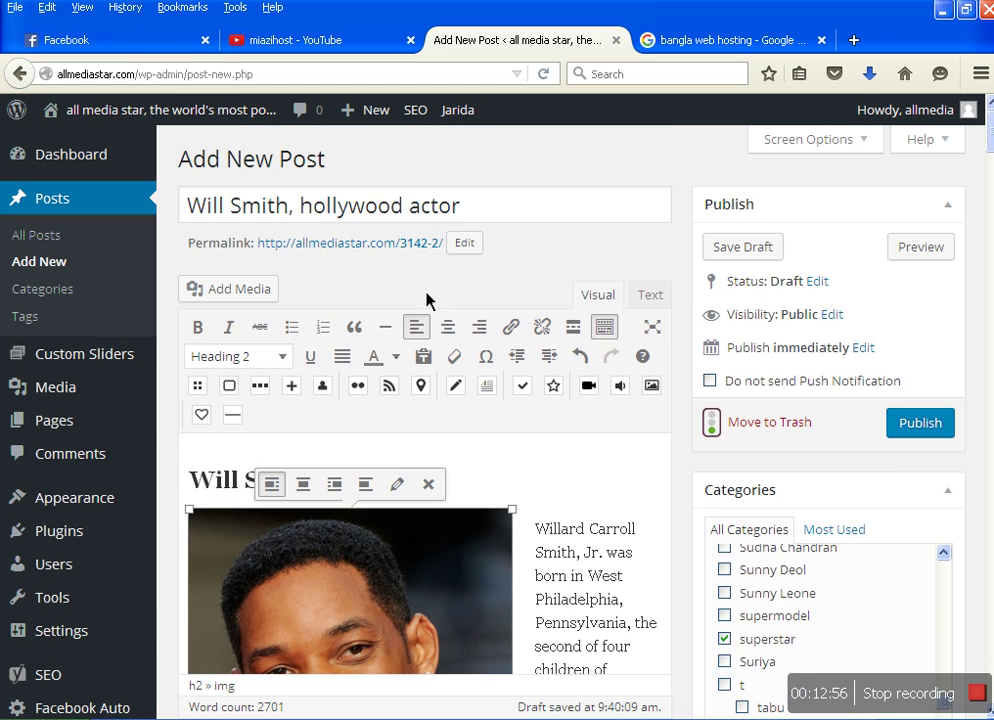
click(714, 45)
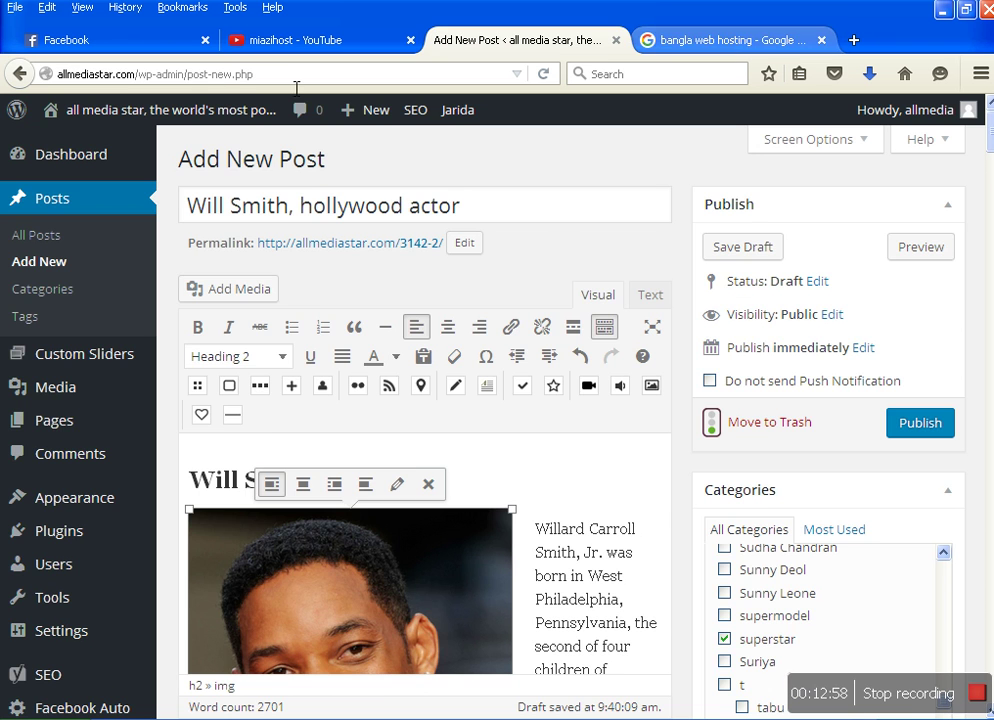
drag(97, 80, 565, 66)
click(526, 42)
- Open the post's permalink slug for editing and clear its current text
click(472, 245)
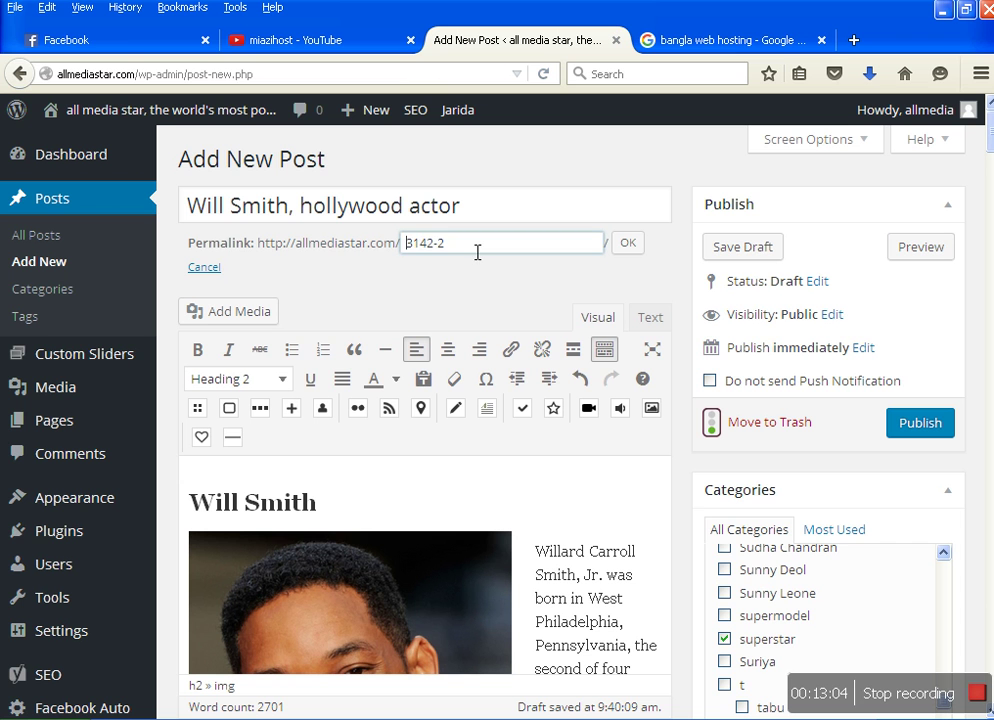
drag(446, 251, 404, 251)
key(BackSpace)
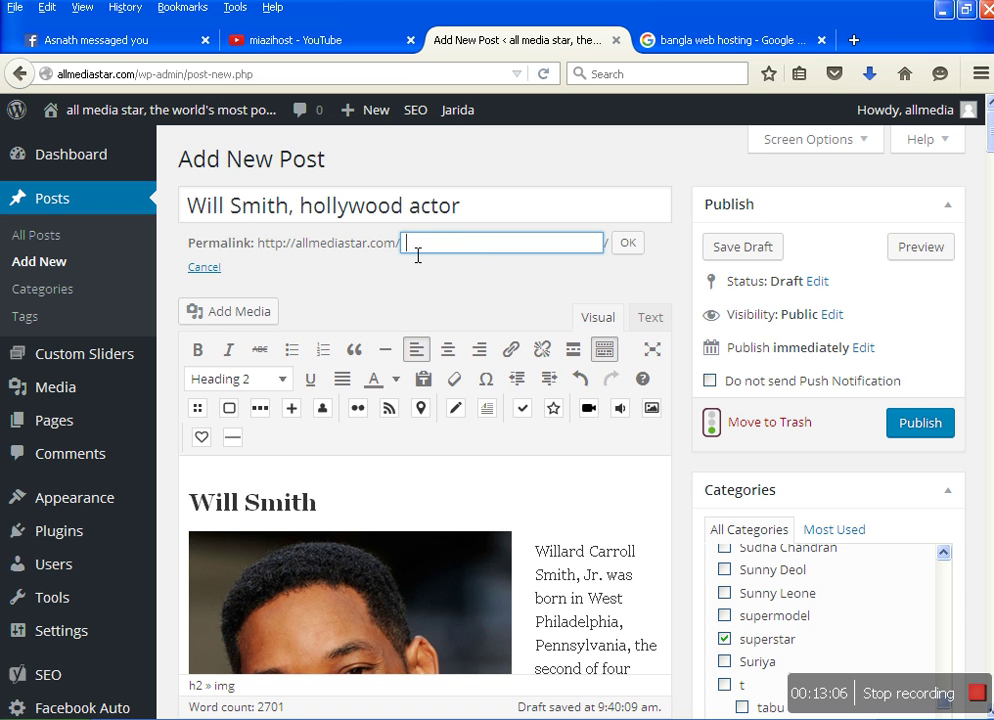
key(ctrl+v)
key(ctrl+a)
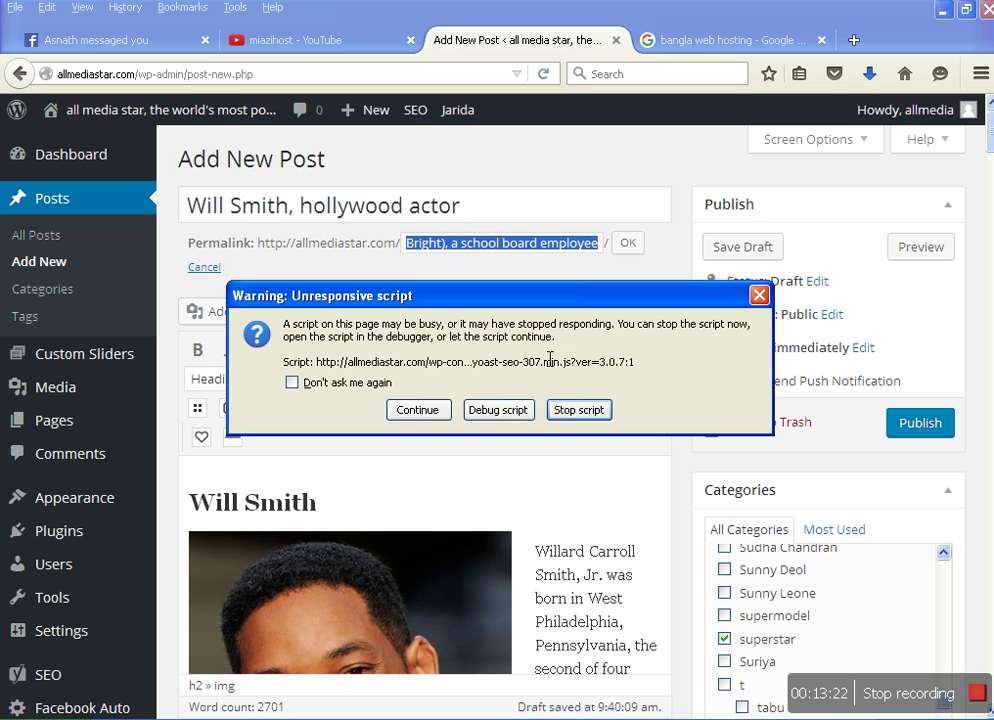
click(759, 295)
- Copy the post title "Will Smith, hollywood actor" into the permalink slug, replacing all text there, and confirm the new permalink
drag(484, 226, 190, 210)
right_click(194, 209)
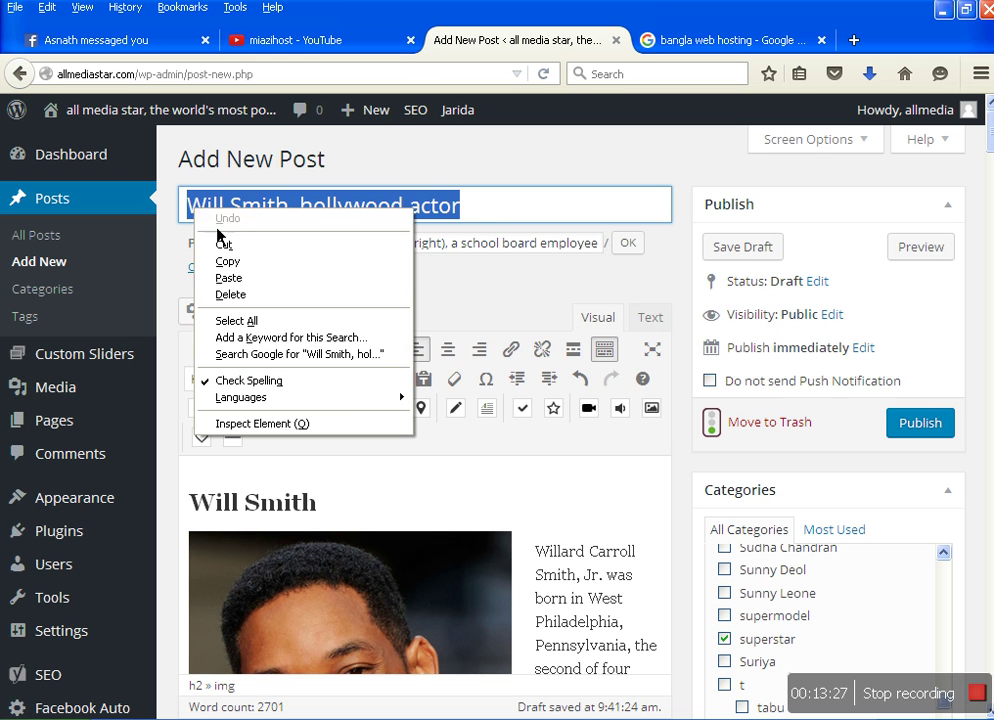
click(262, 266)
triple_click(444, 250)
double_click(447, 245)
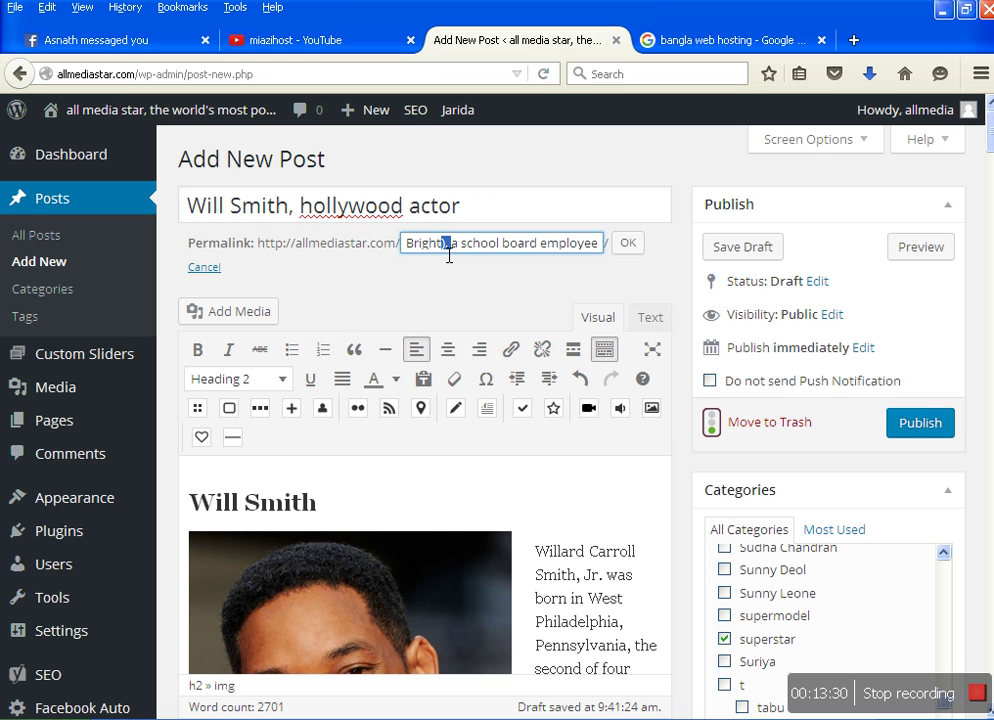
triple_click(447, 255)
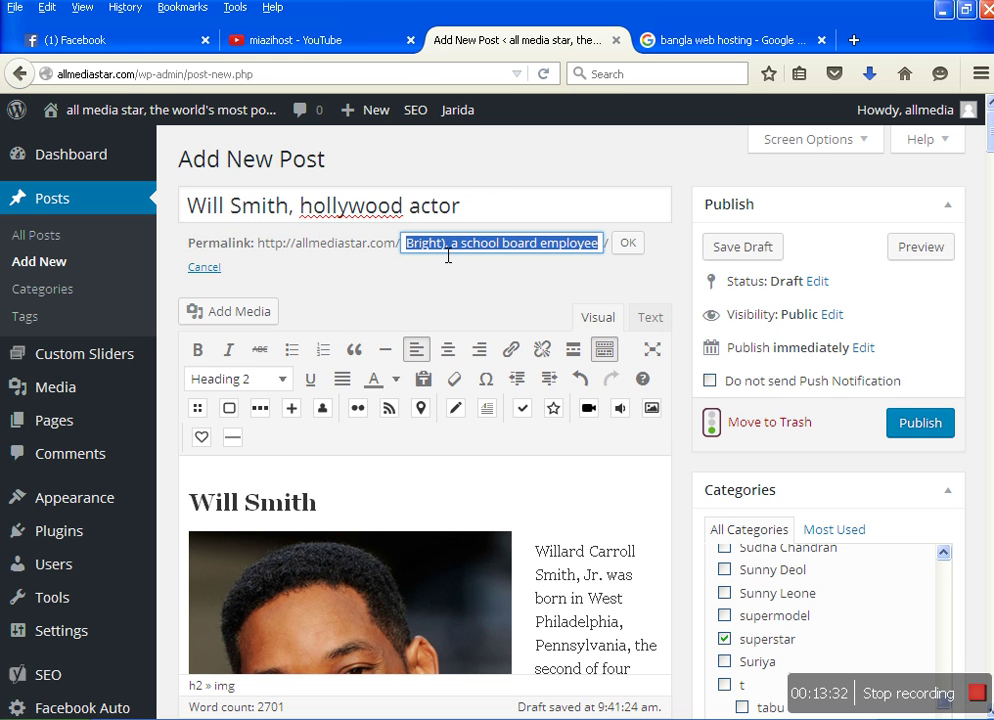
key(BackSpace)
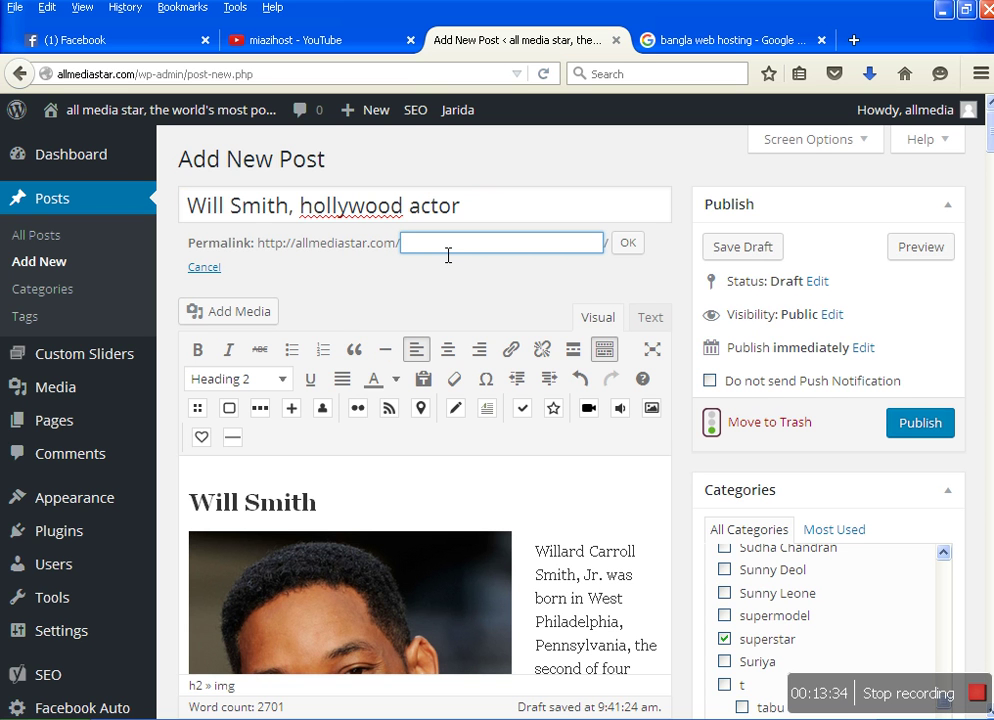
key(ctrl+v)
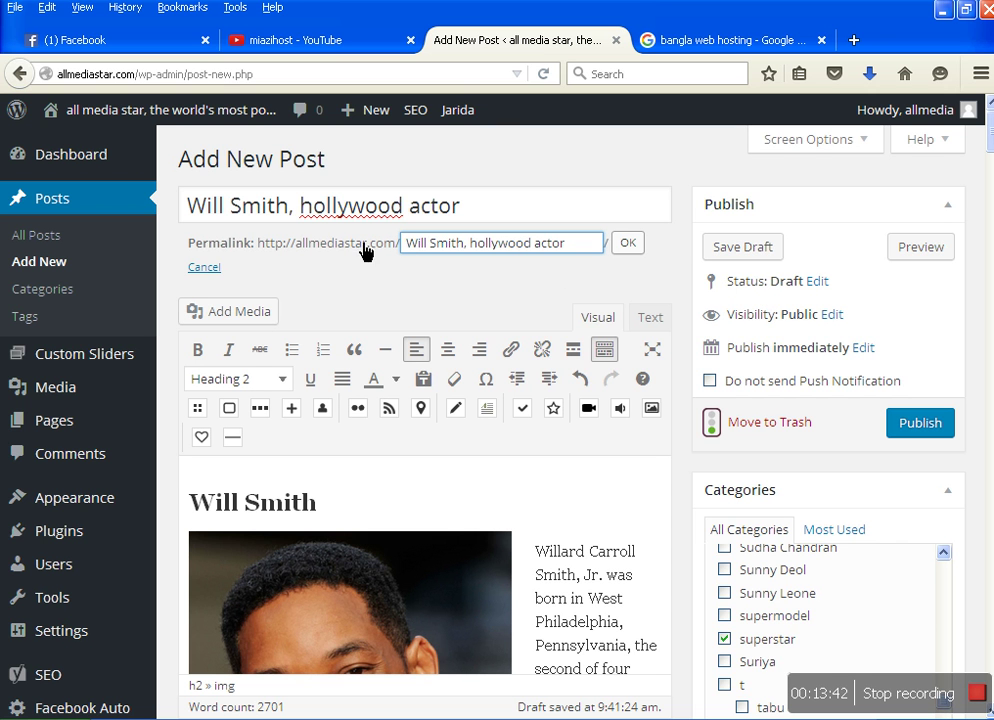
click(627, 243)
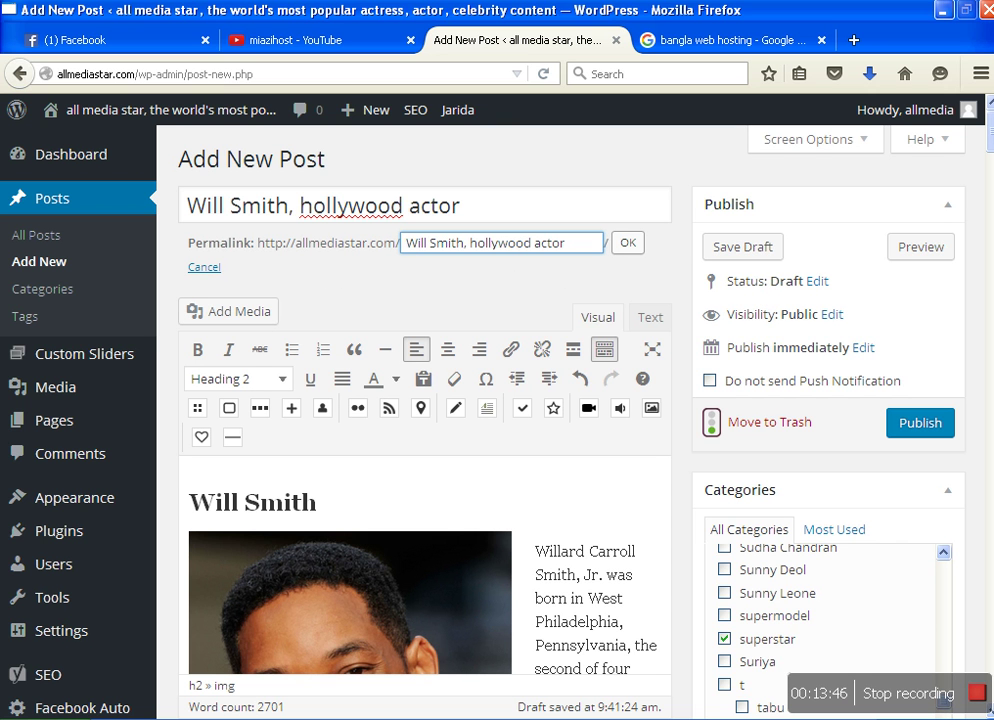
key(alt)
key(Tab)
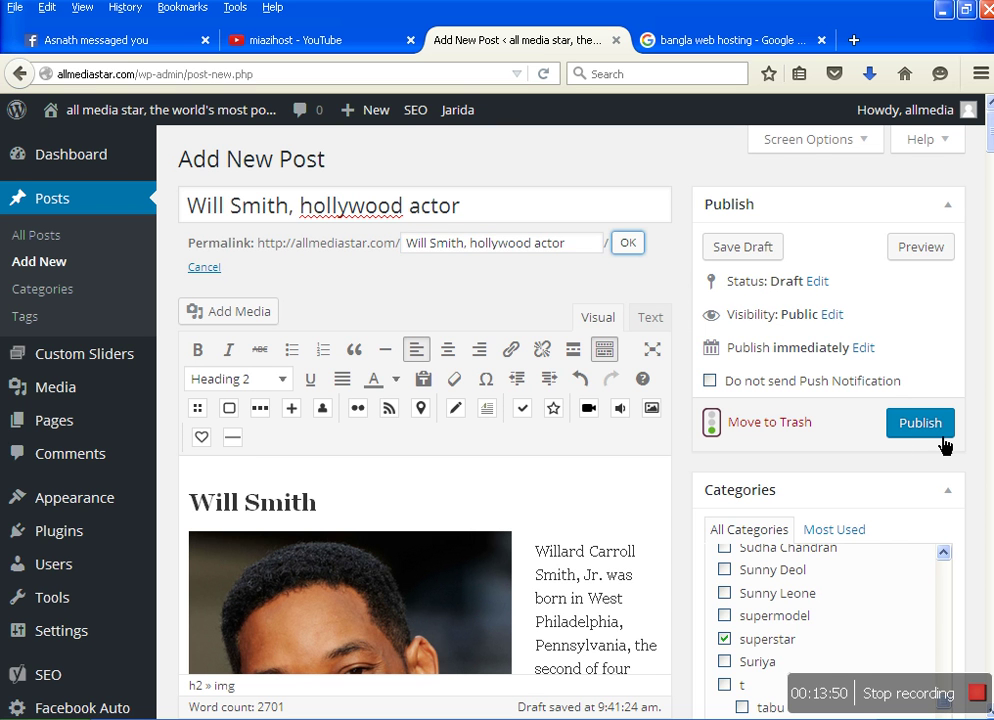
key(Return)
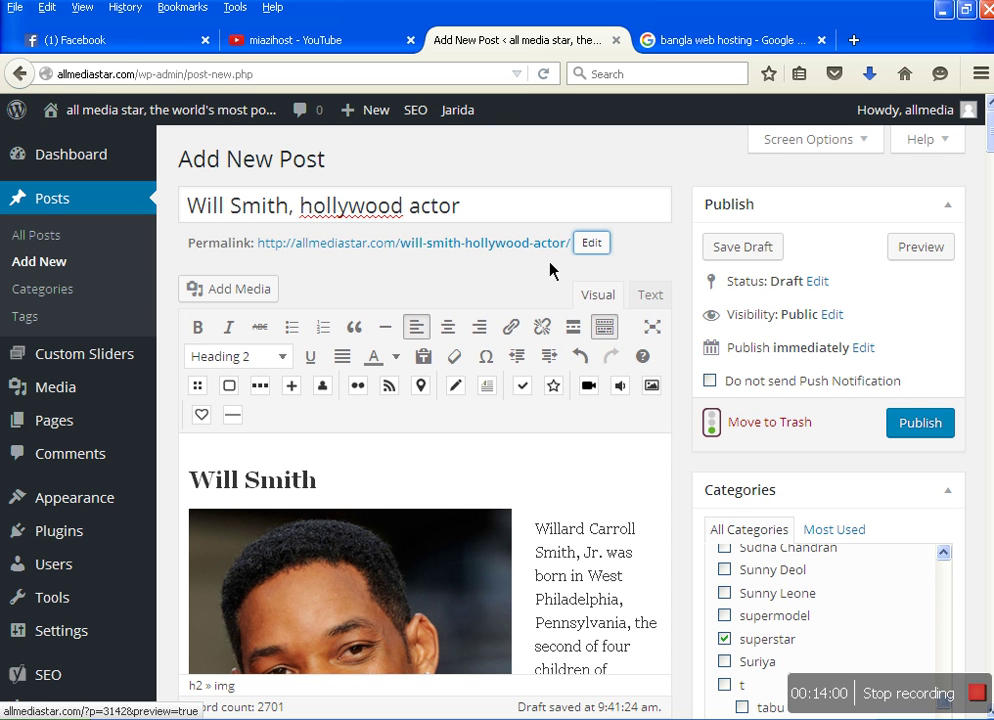
- Publish the post and open the published page in a new browser tab
click(939, 438)
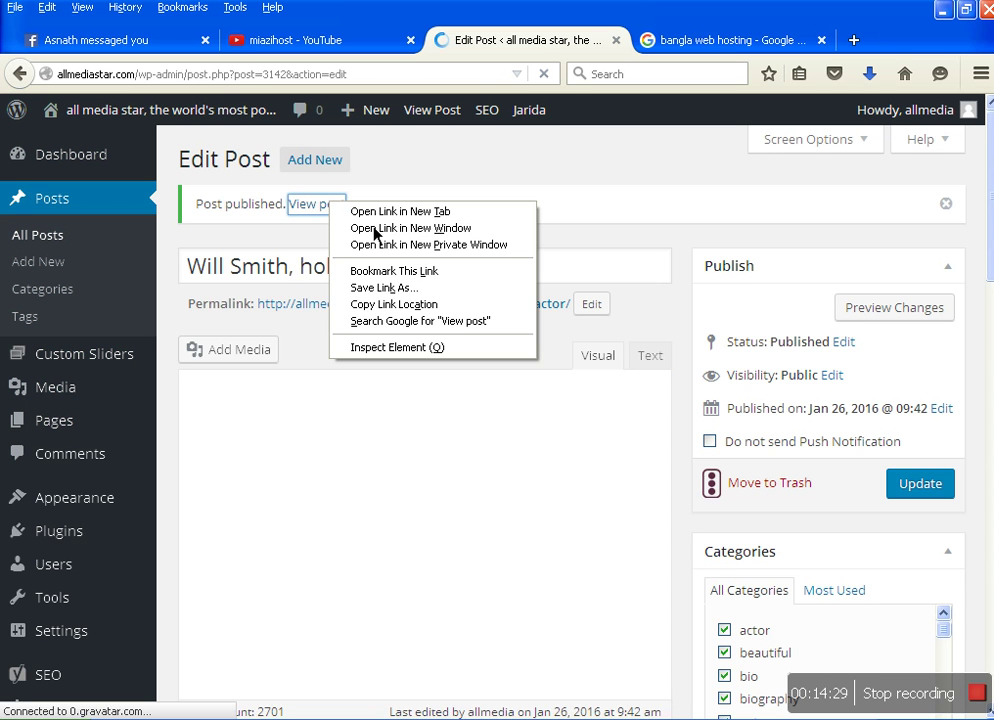
click(376, 212)
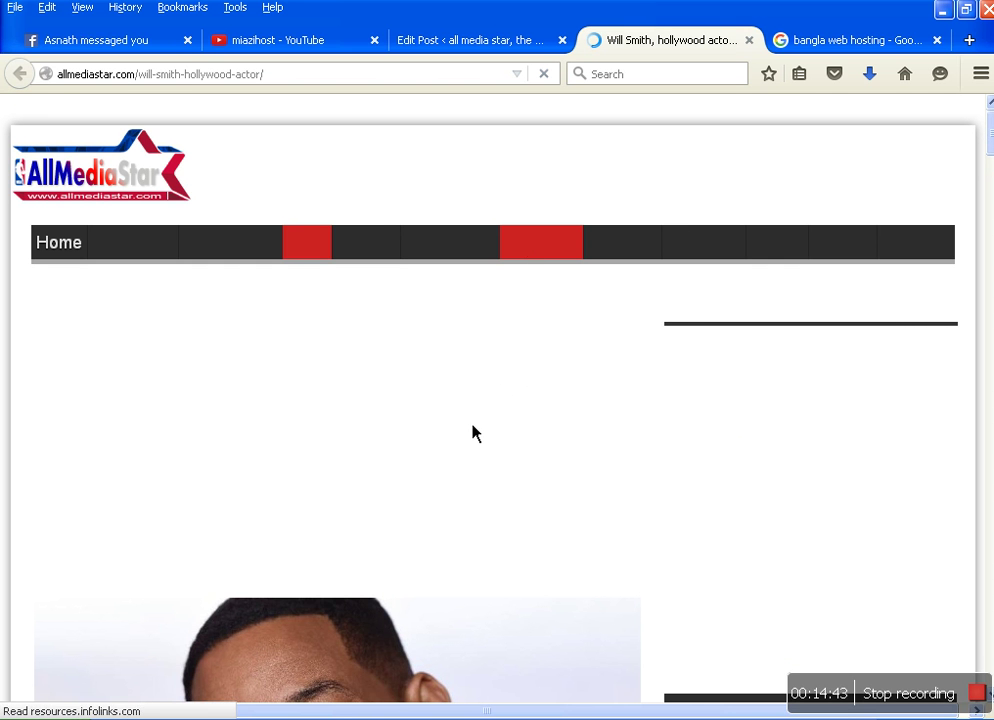
mouse_move(632, 128)
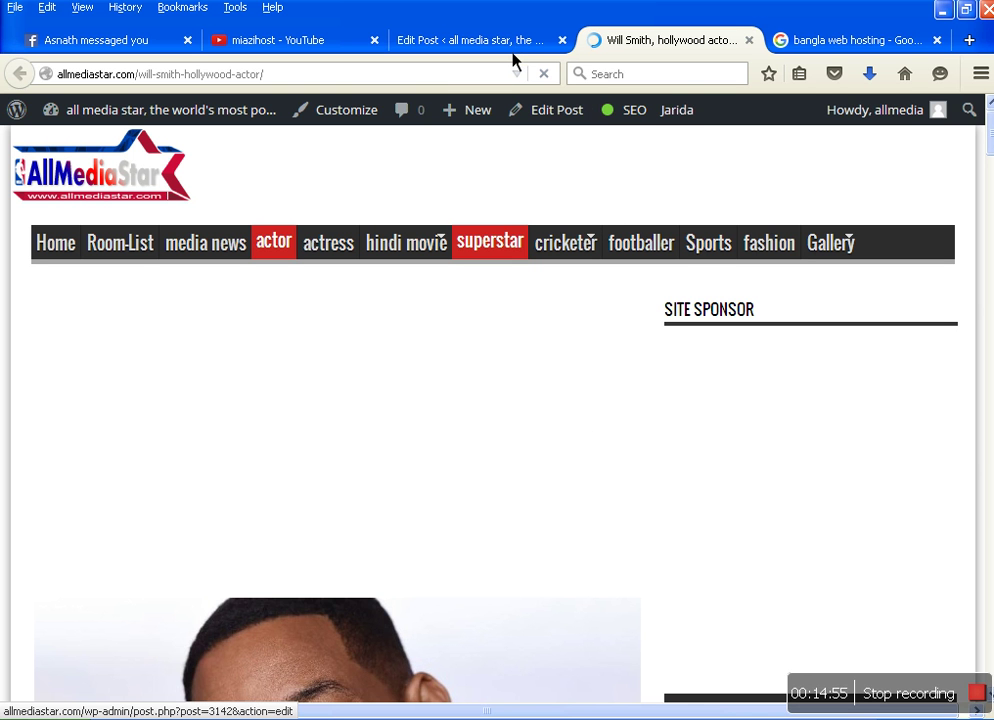
- Return to the post editor and examine the Yoast SEO content analysis, including the check on image alt tags
key(ctrl+Page_Up)
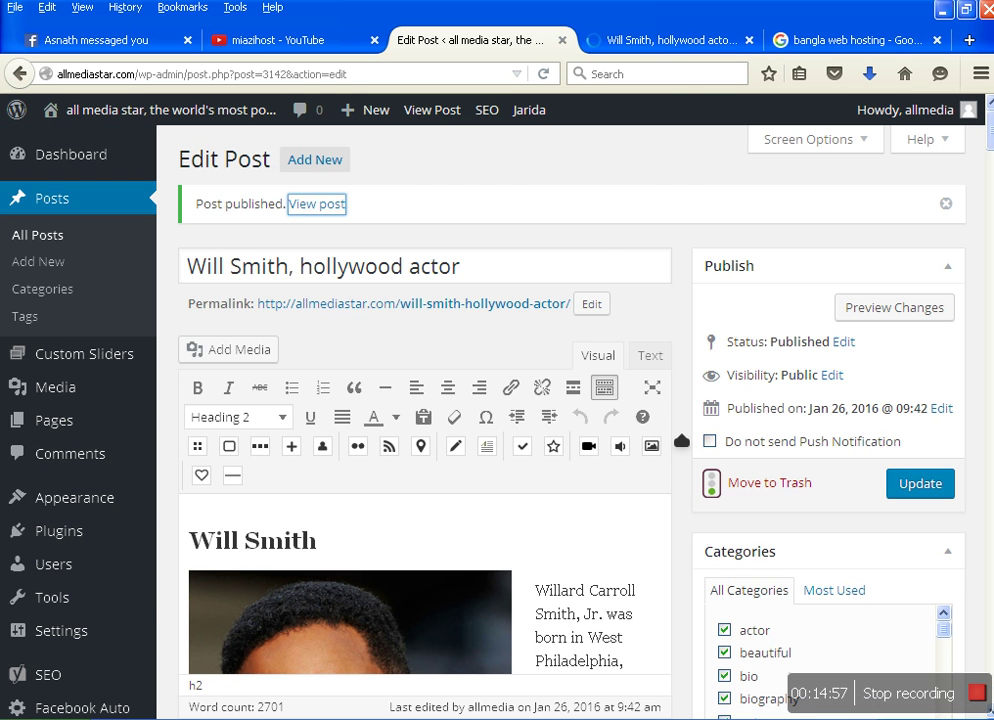
scroll(681, 441, down, 3)
scroll(770, 592, down, 5)
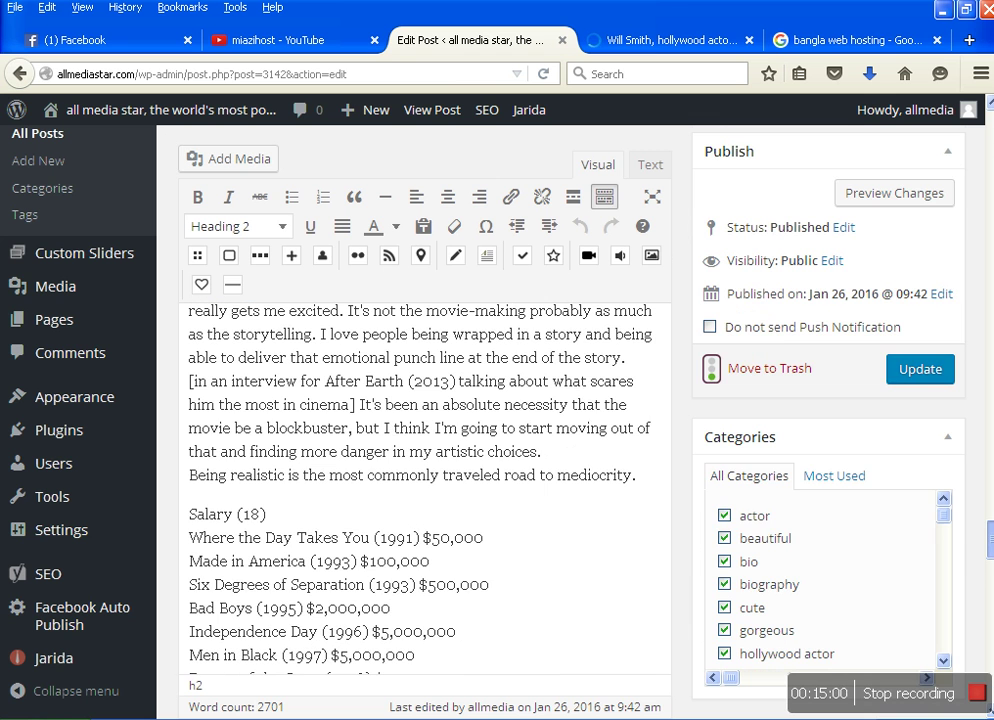
scroll(428, 670, down, 10)
scroll(530, 648, down, 3)
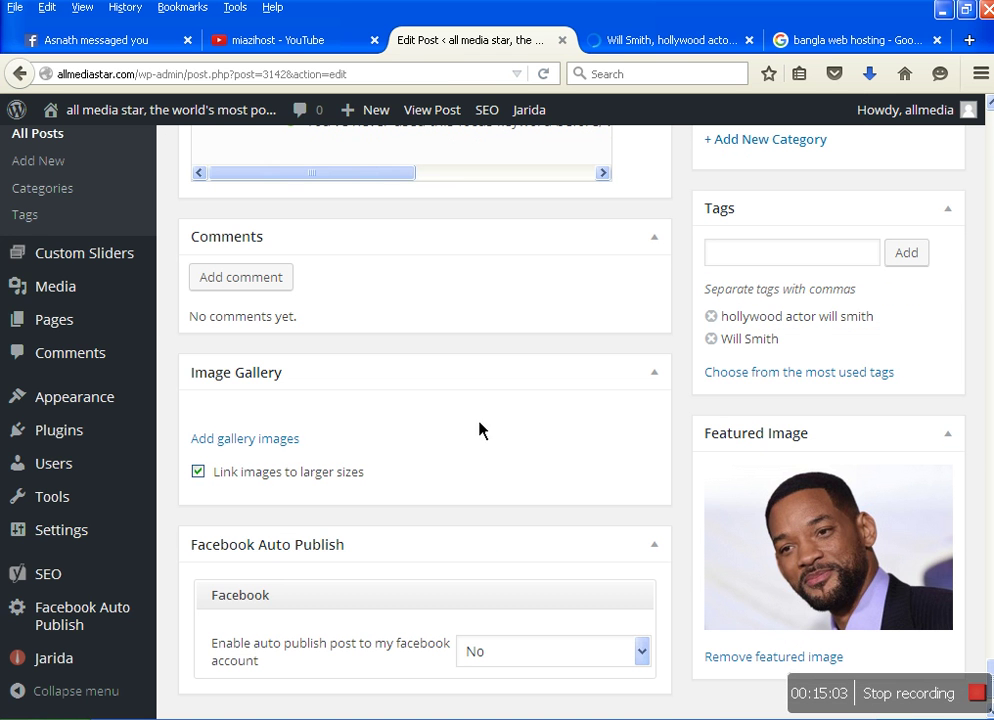
scroll(508, 484, up, 2)
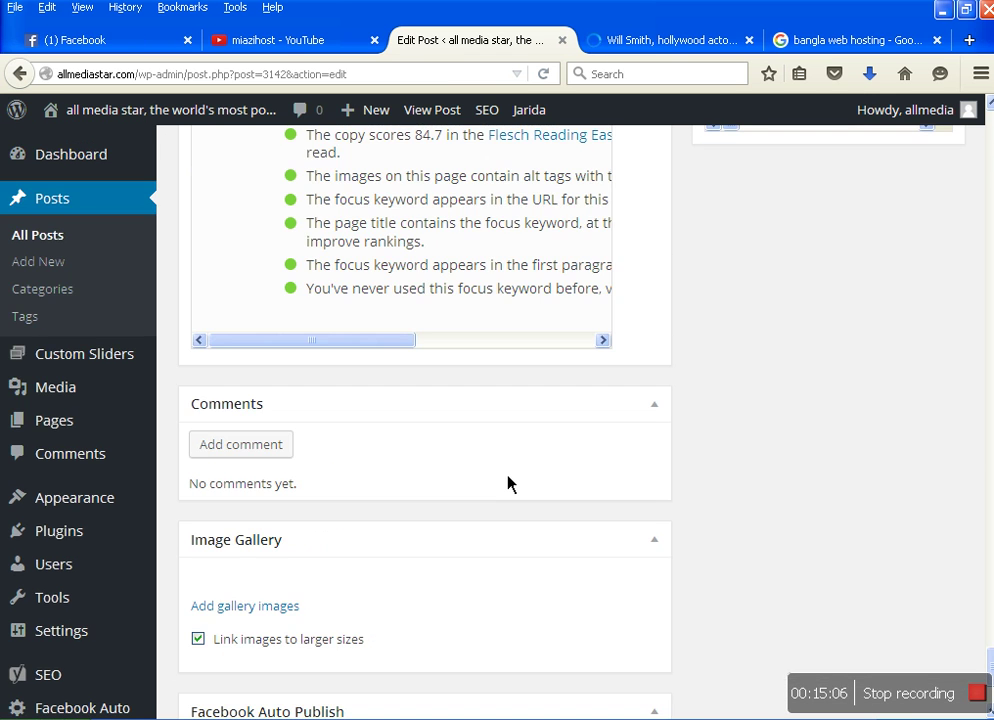
scroll(500, 480, down, 3)
scroll(450, 467, up, 3)
scroll(450, 467, up, 4)
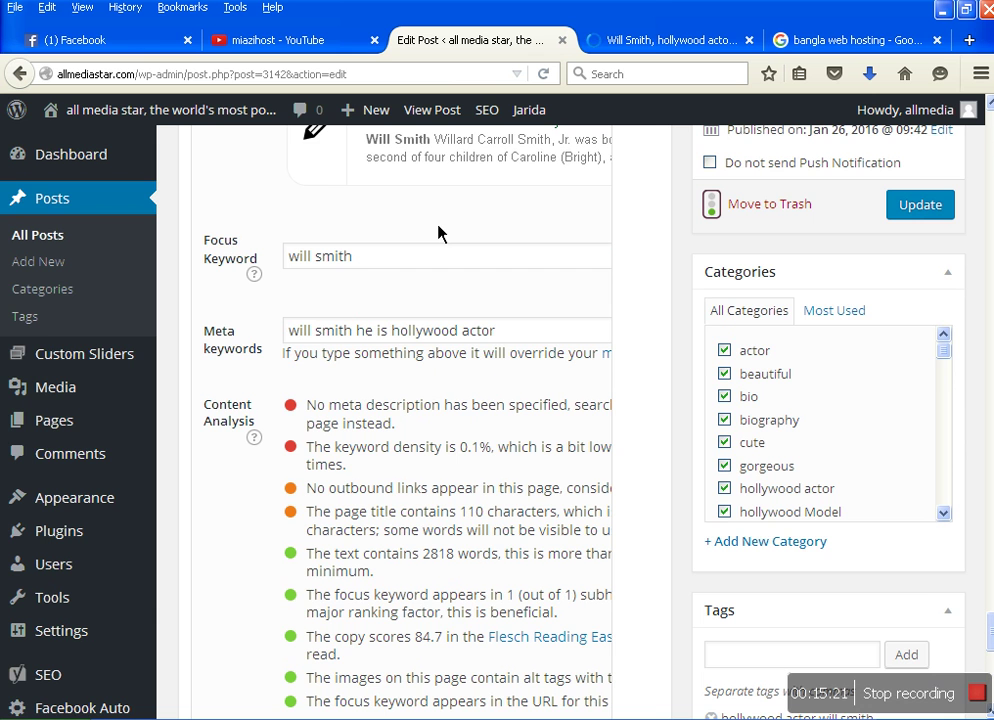
scroll(427, 582, down, 3)
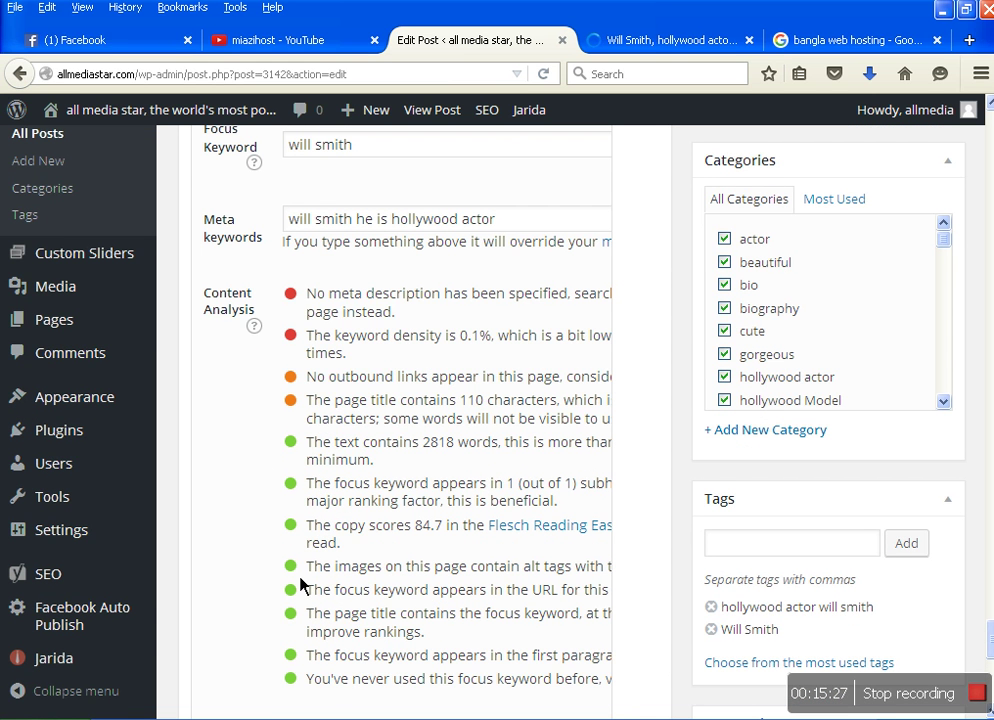
drag(575, 568, 317, 580)
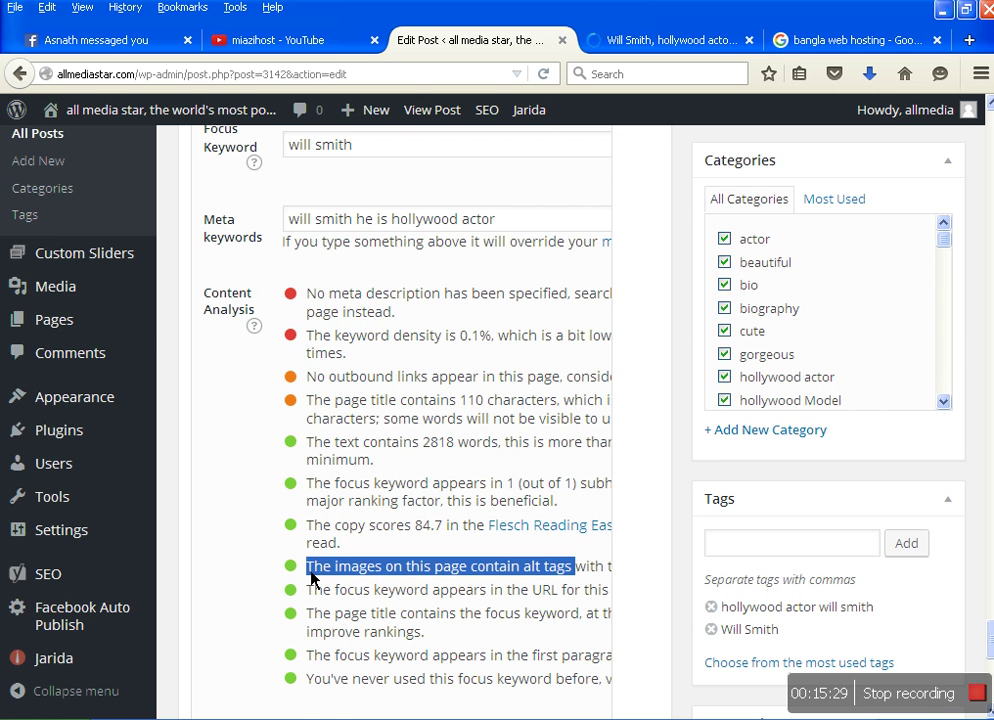
- Select the "Will Smith" heading text above the picture at the start of the post
scroll(460, 408, up, 3)
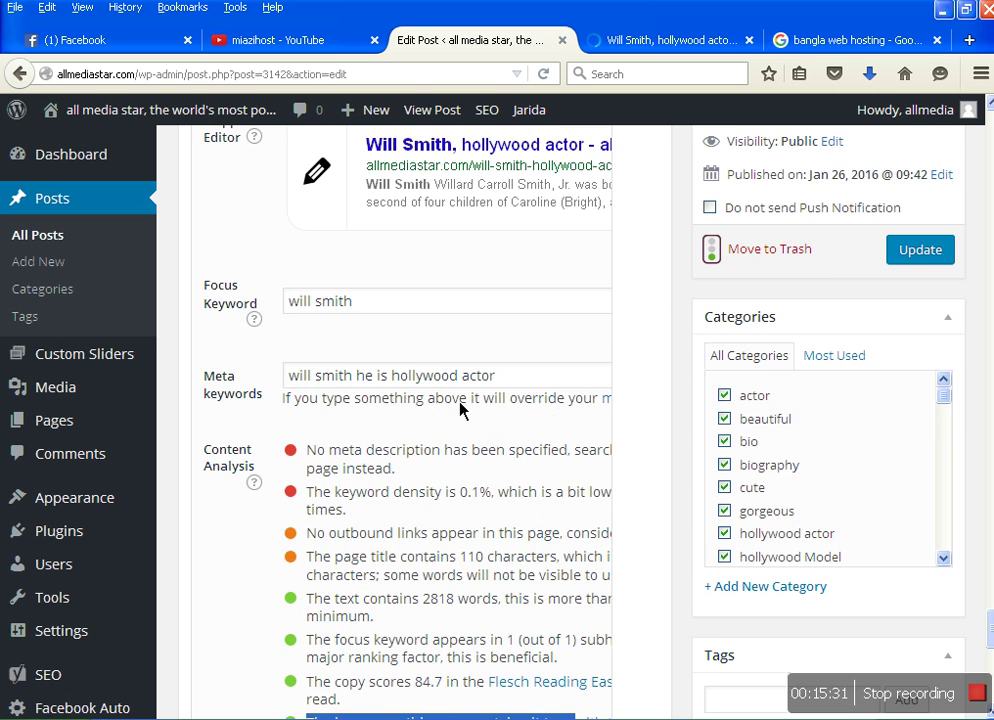
scroll(460, 408, up, 6)
scroll(457, 475, up, 10)
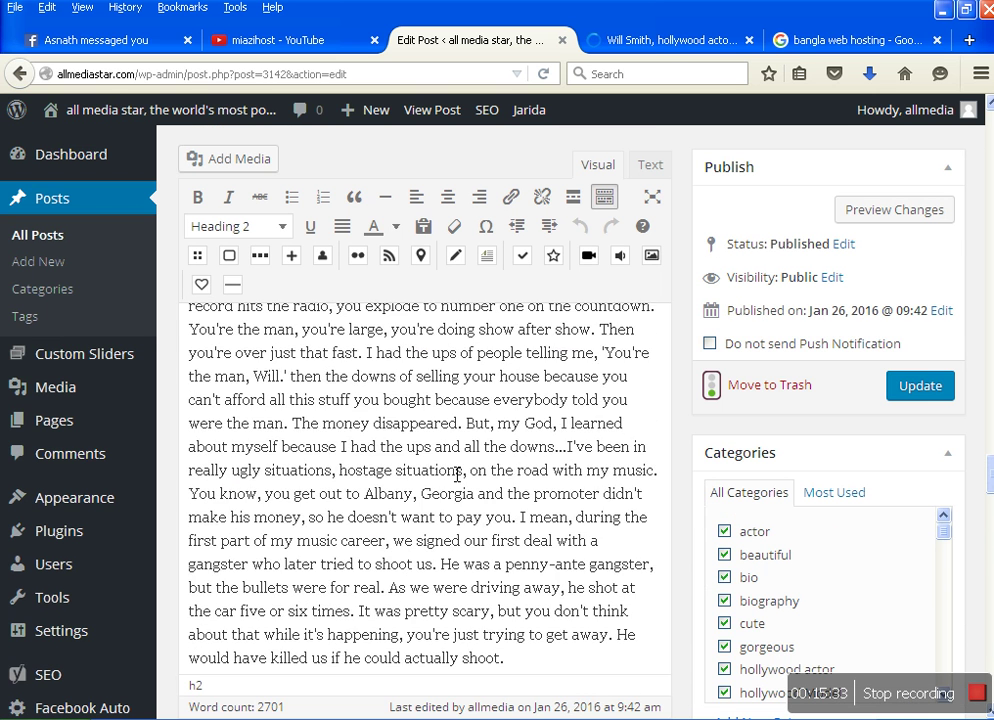
scroll(455, 487, up, 10)
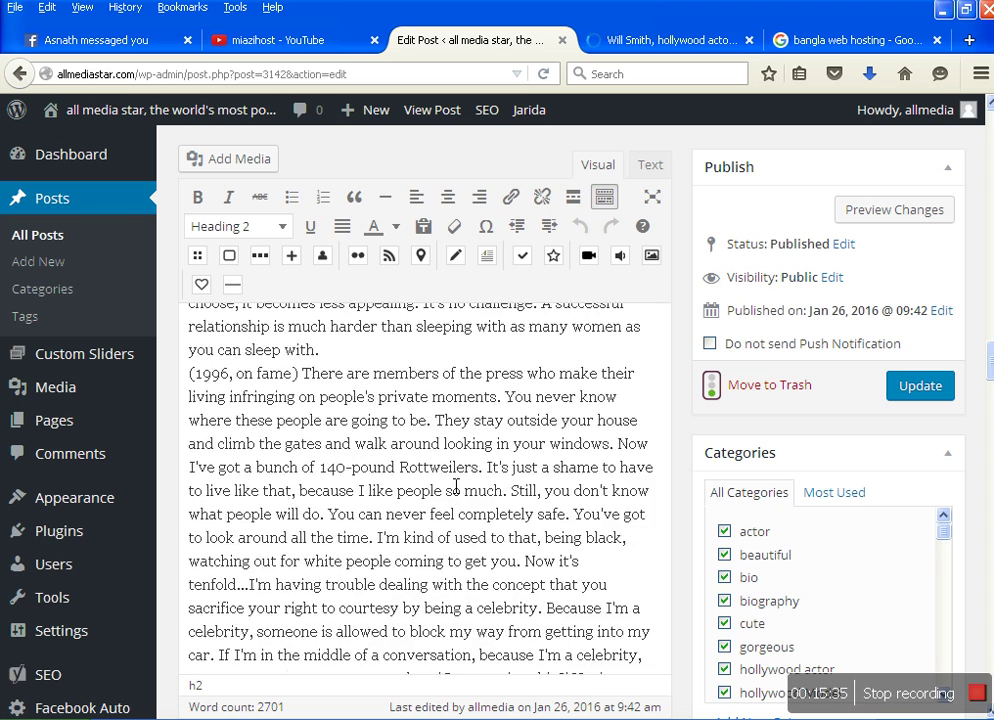
scroll(429, 474, up, 8)
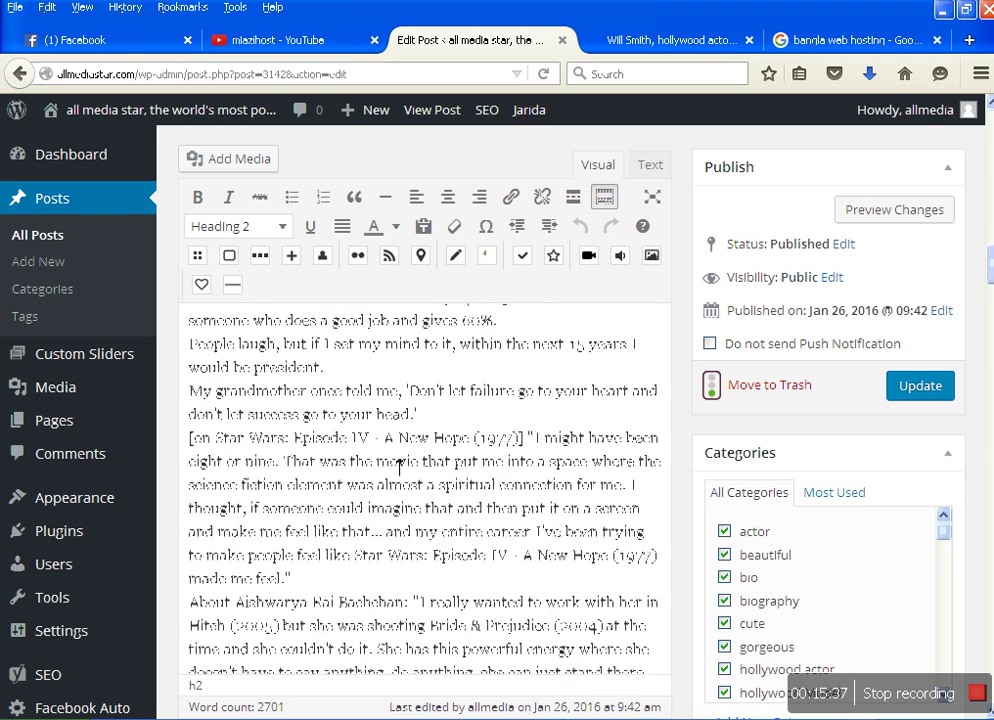
scroll(440, 480, up, 10)
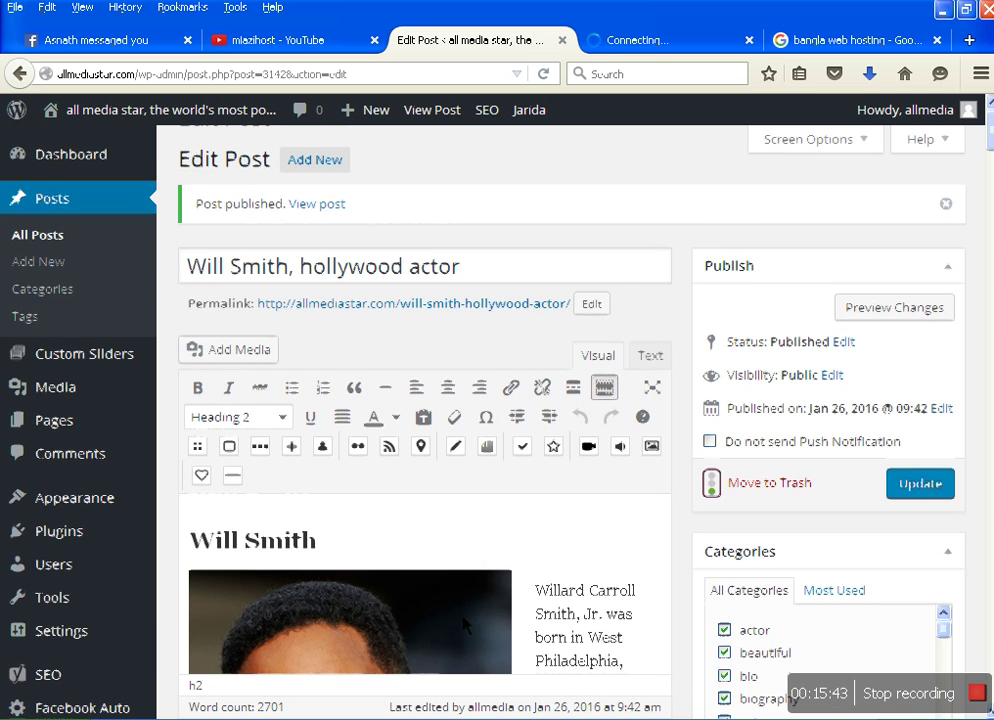
scroll(465, 625, down, 3)
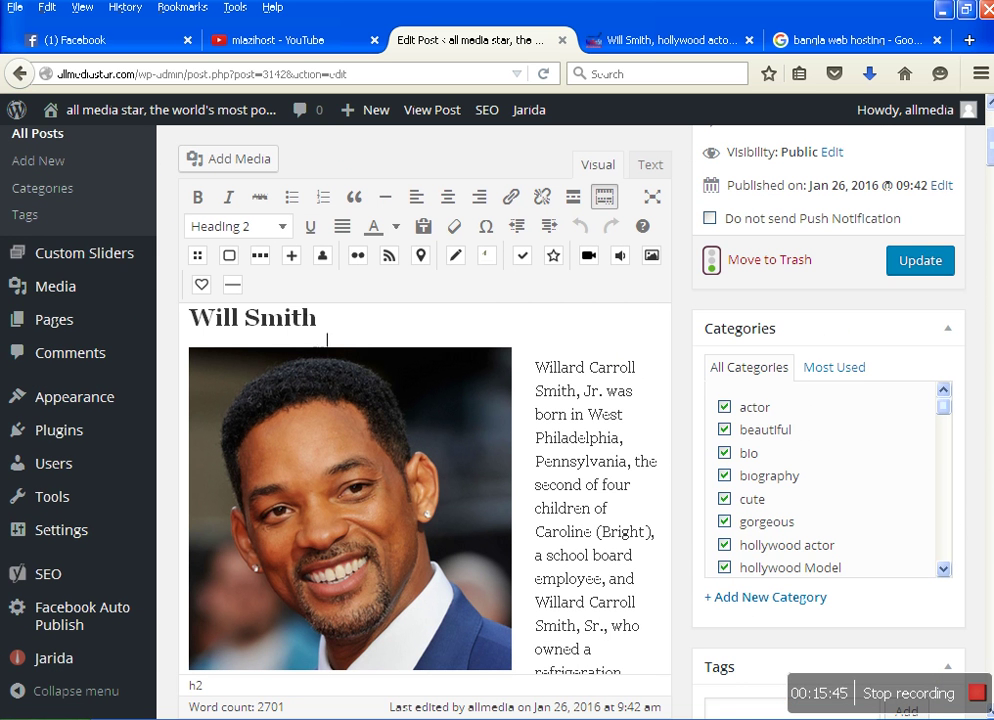
drag(318, 320, 210, 326)
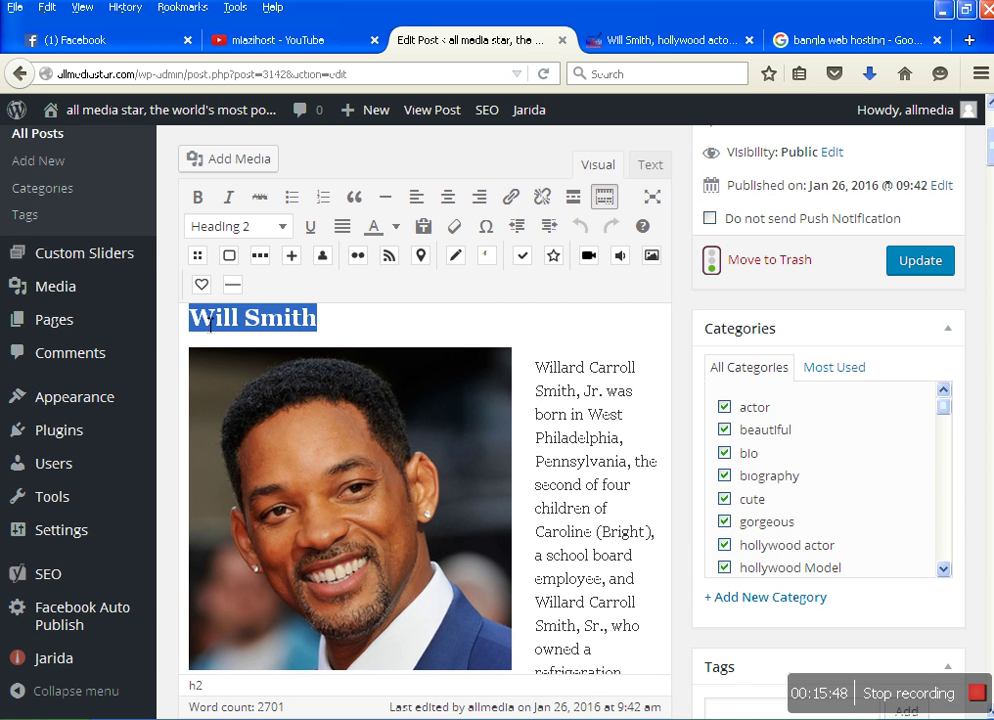
- Copy the web address of the published Will Smith post from its open browser tab
click(681, 42)
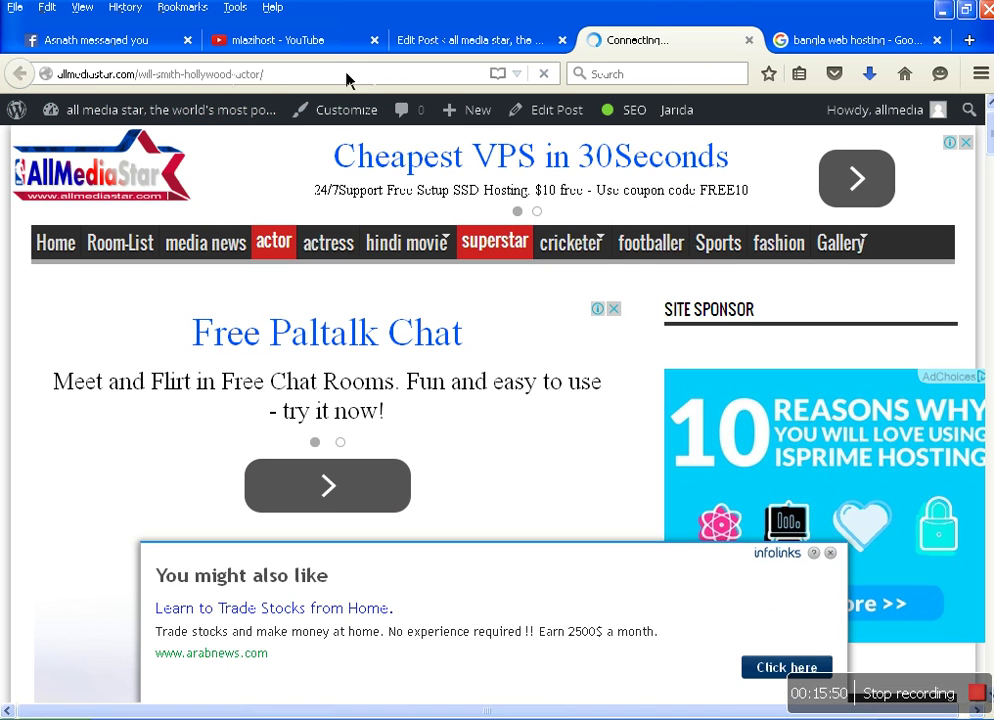
click(229, 76)
key(ctrl+c)
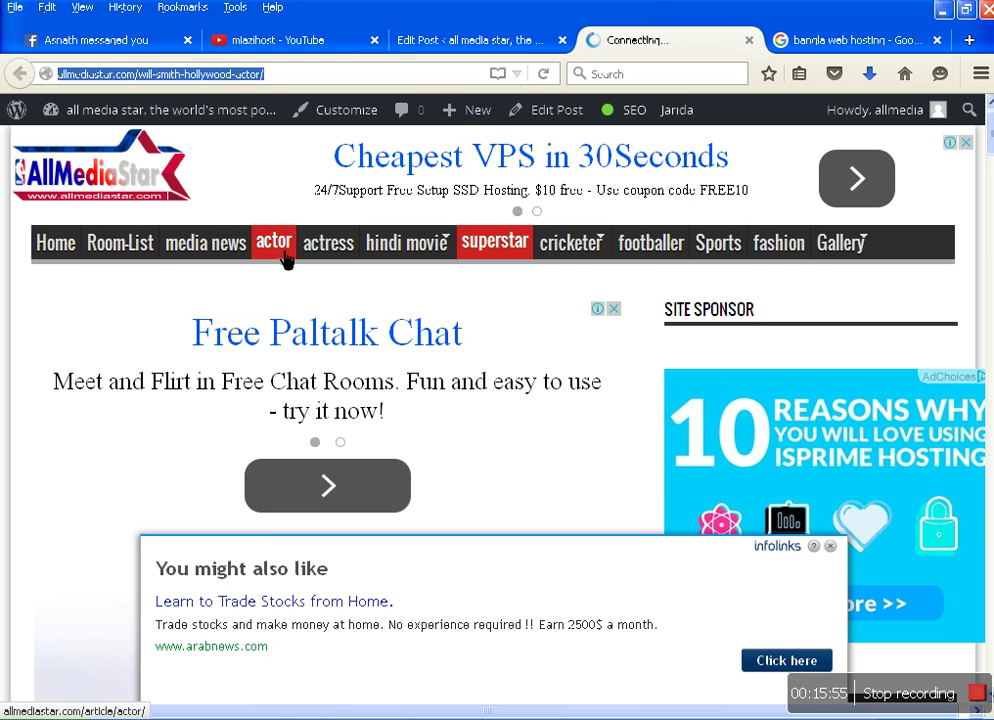
right_click(234, 79)
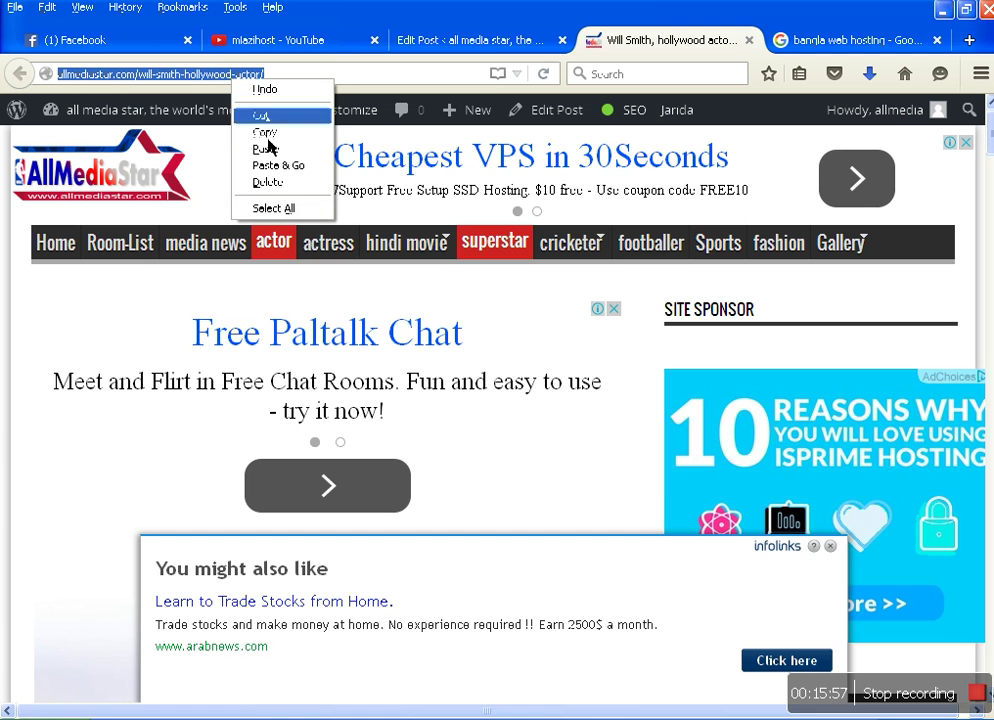
click(266, 133)
- Link the selected "Will Smith" heading in the post editor to the copied post address, with the link opening in a new tab
click(488, 42)
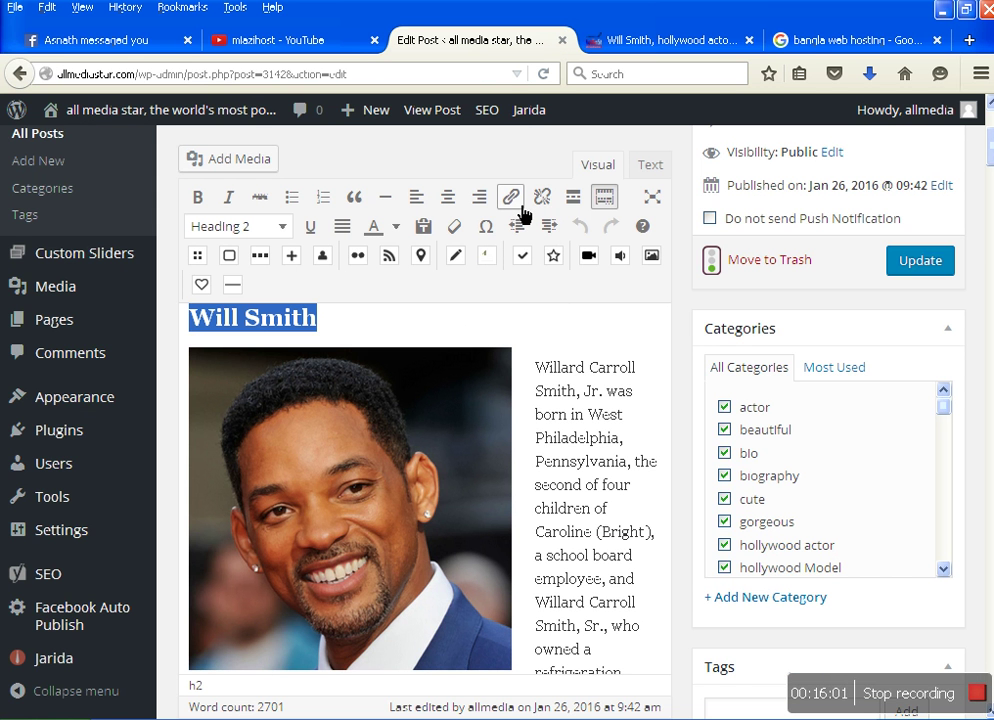
key(ctrl+k)
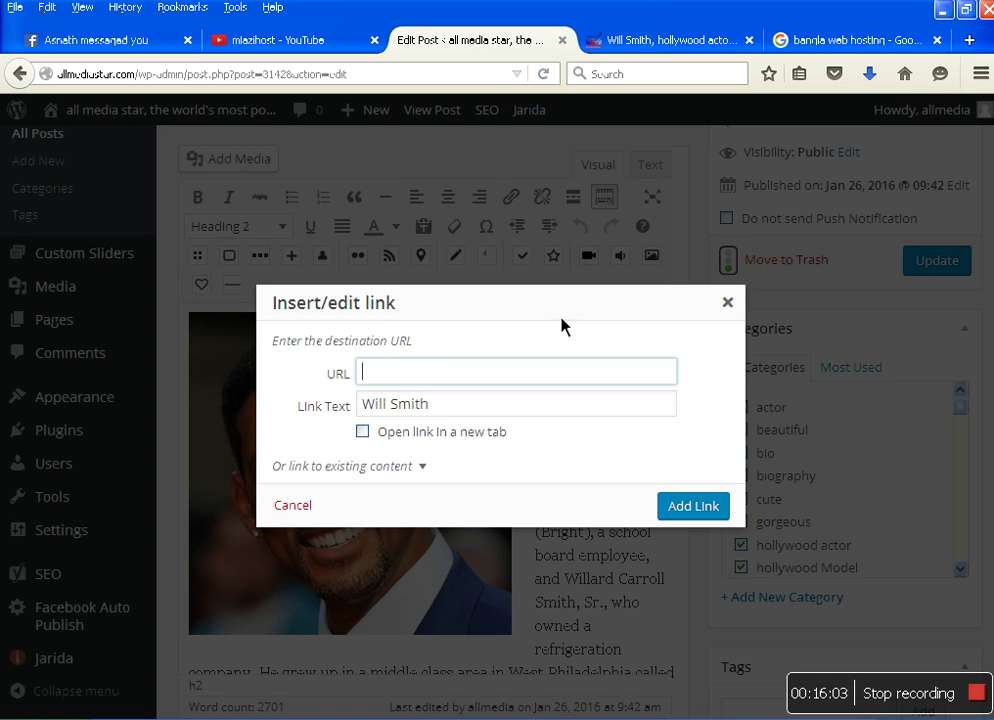
key(ctrl+v)
click(468, 435)
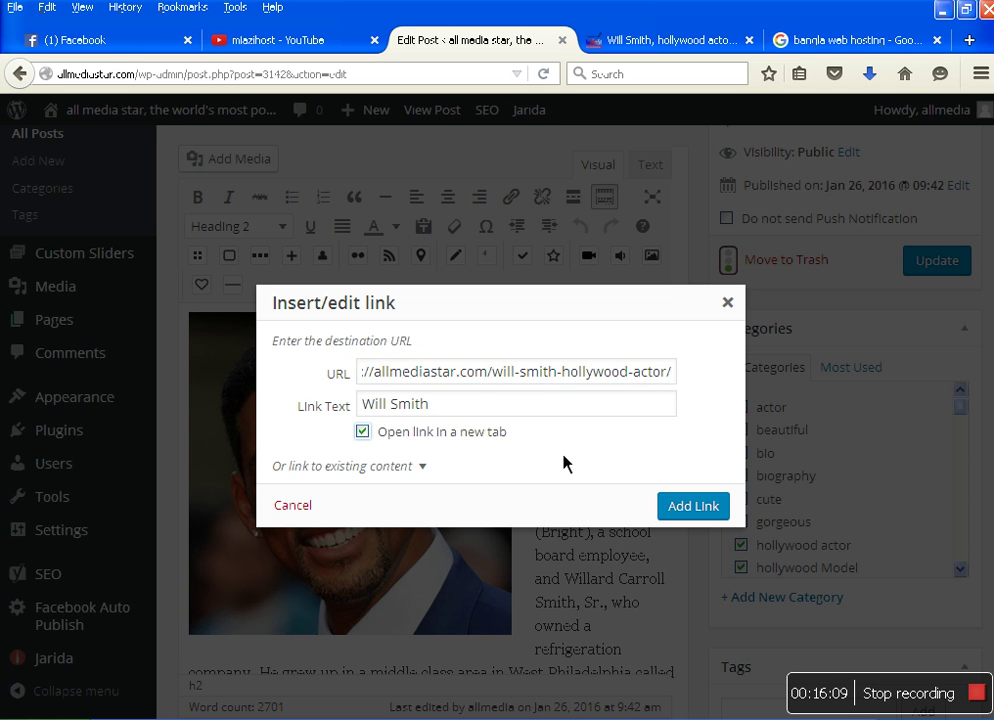
click(722, 520)
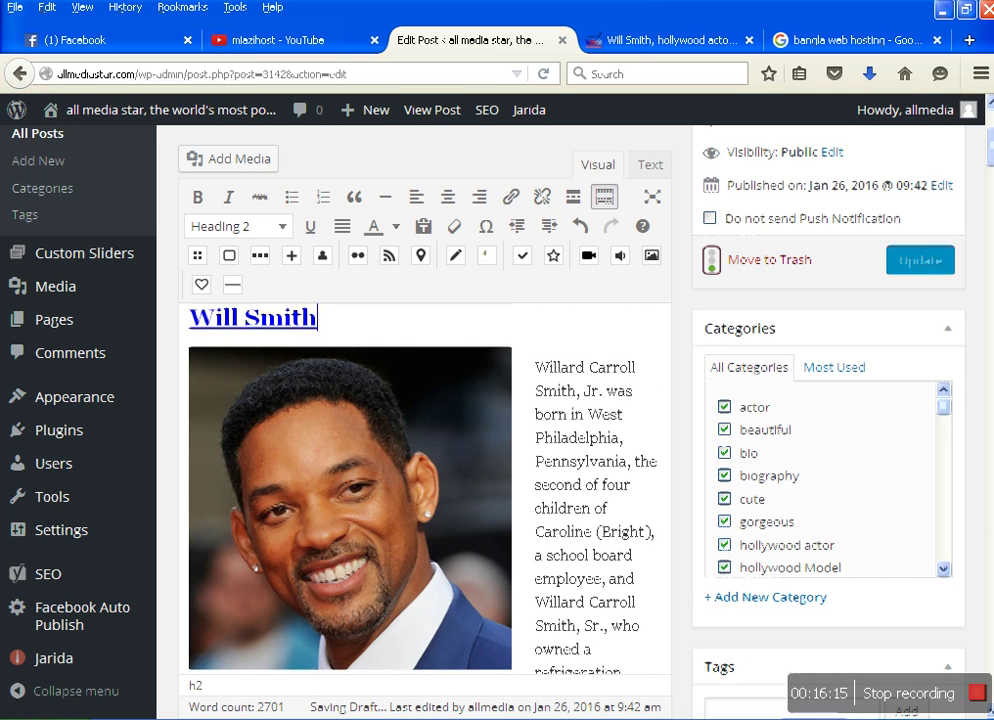
- Examine the Yoast SEO content analysis of the post, including the checks on outbound links and page title length
scroll(430, 480, down, 4)
scroll(595, 617, down, 10)
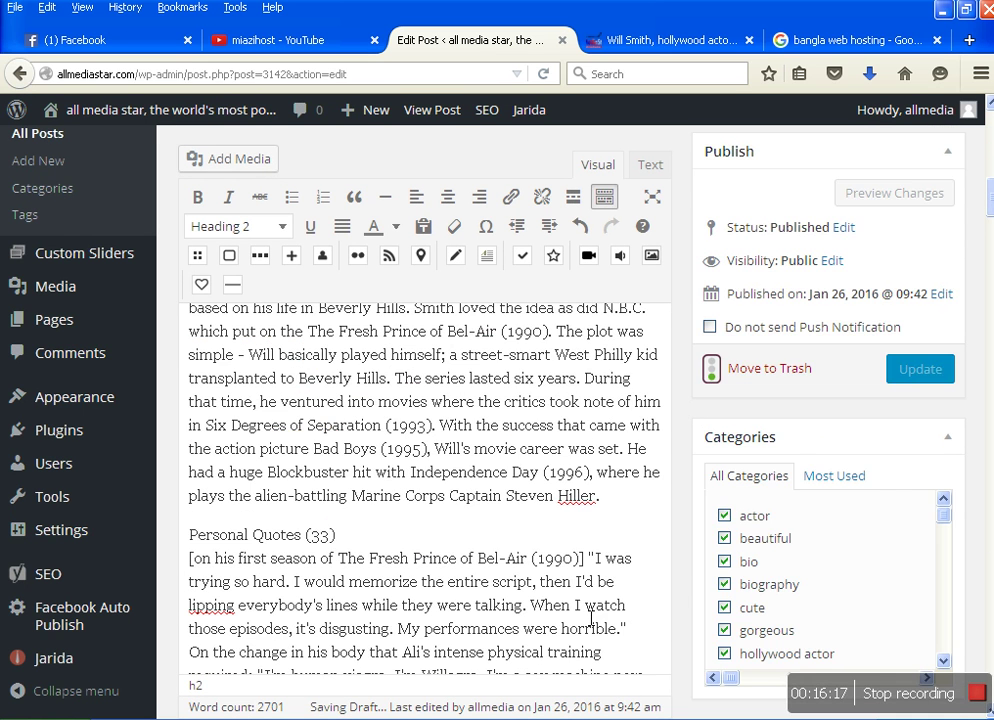
scroll(924, 630, down, 12)
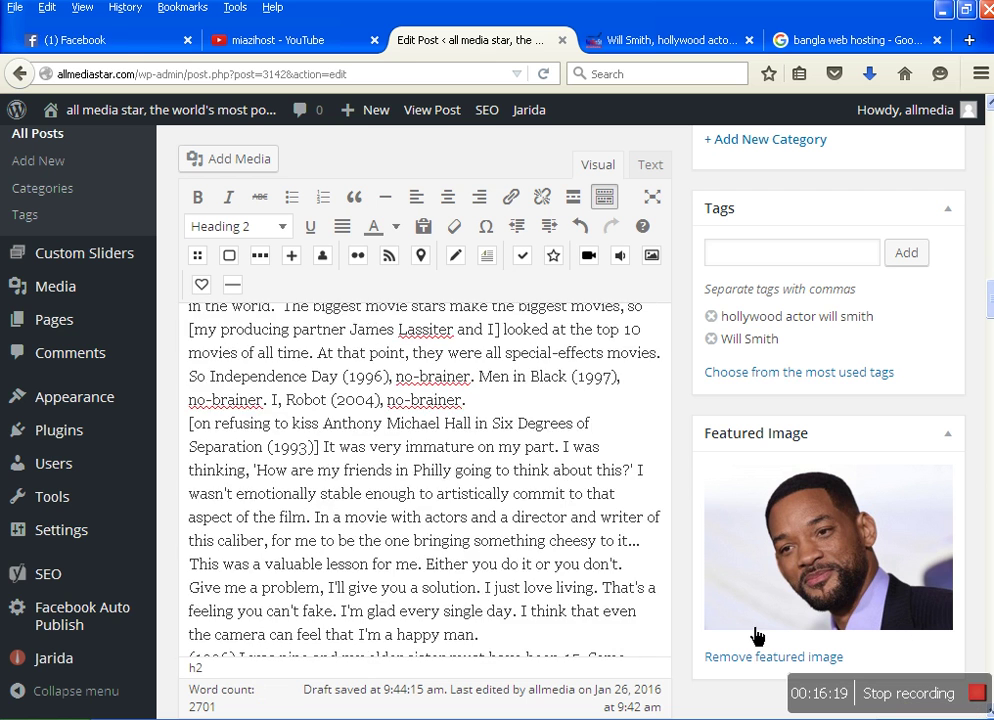
scroll(424, 480, down, 5)
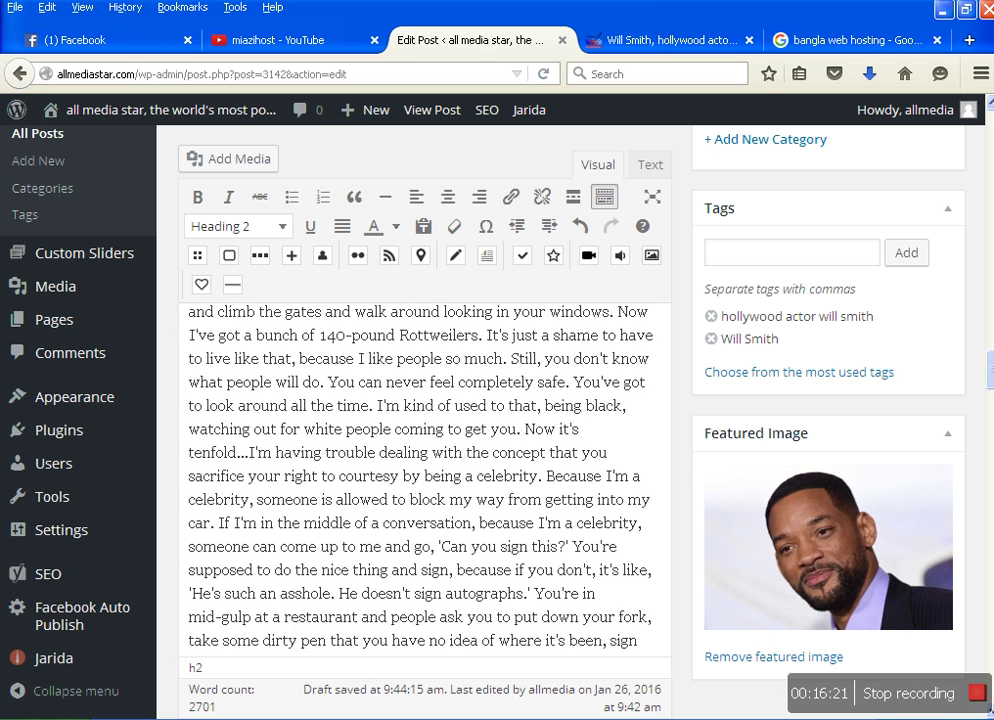
scroll(424, 480, down, 3)
scroll(293, 304, down, 15)
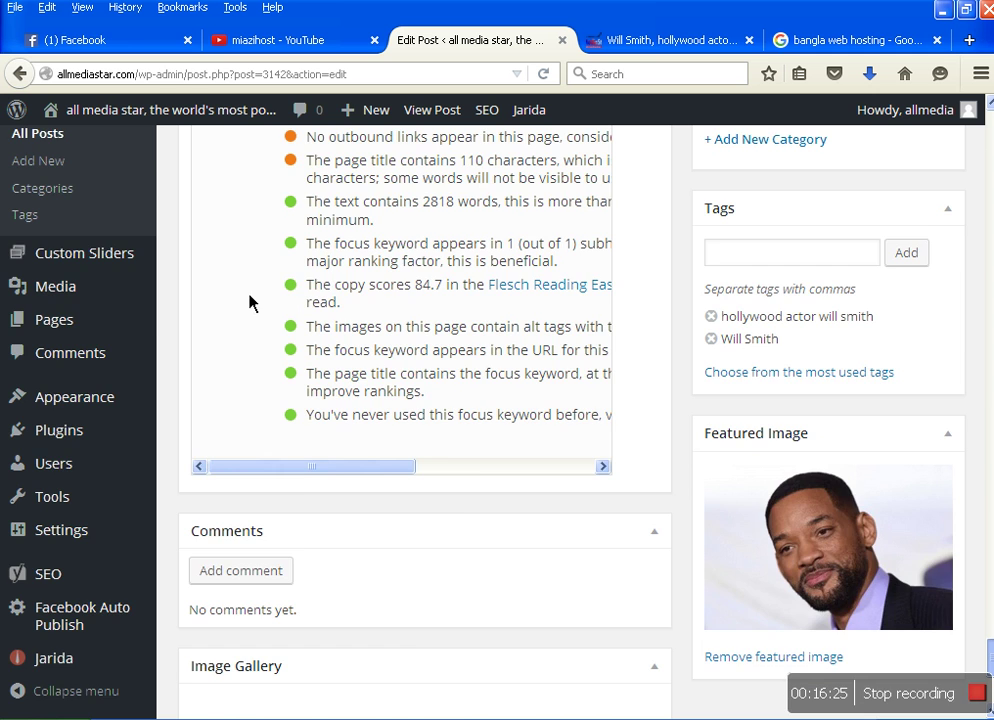
scroll(266, 348, up, 3)
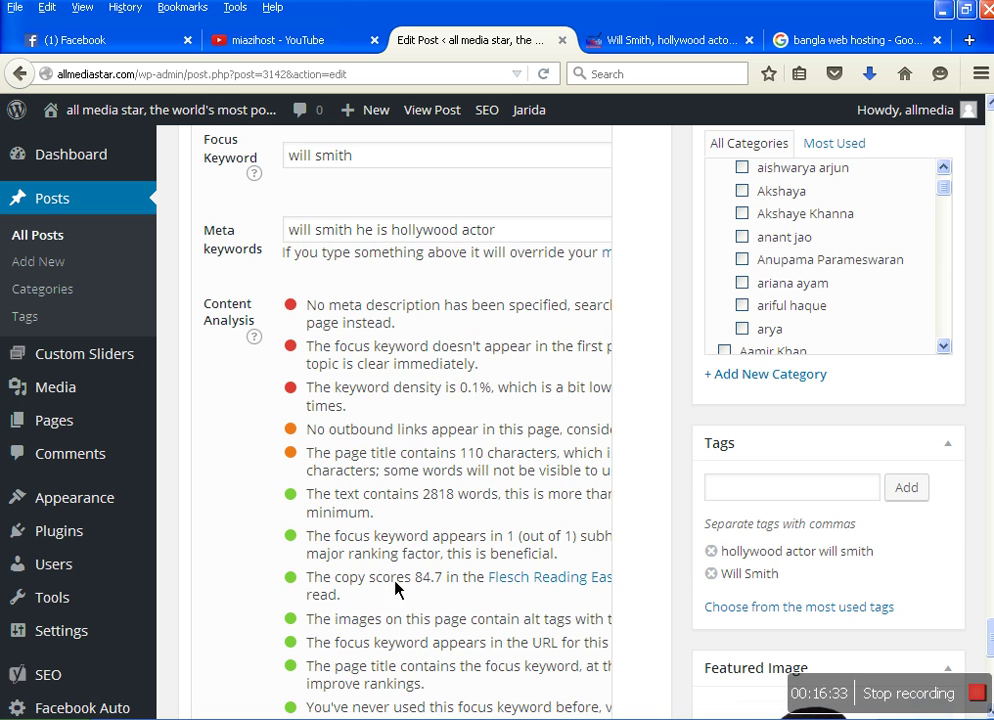
scroll(395, 620, down, 2)
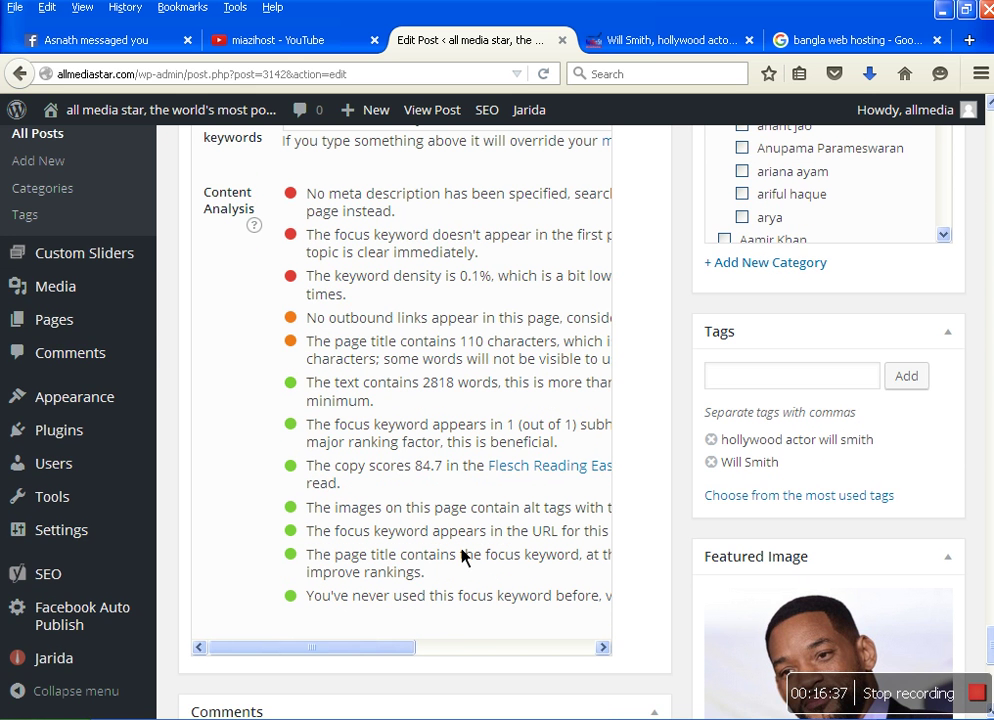
scroll(462, 556, up, 5)
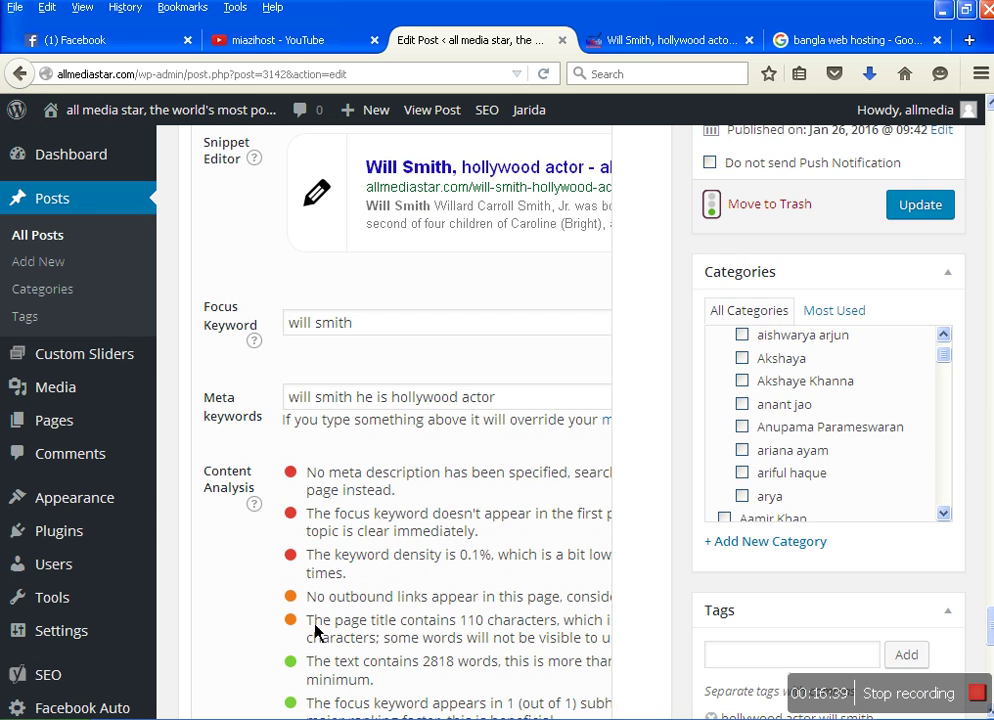
double_click(458, 600)
click(443, 620)
- Add the word "more" on a new line a few blank lines below the "Men in Black 3 (2012)" entry ending the post
scroll(470, 402, up, 5)
scroll(364, 588, up, 2)
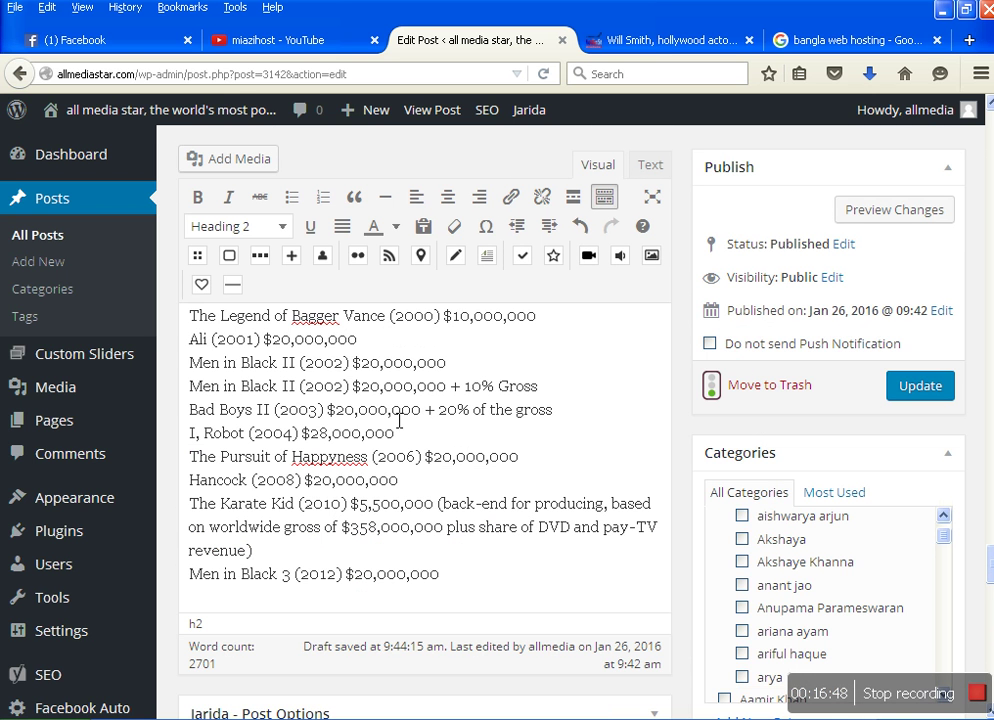
click(350, 610)
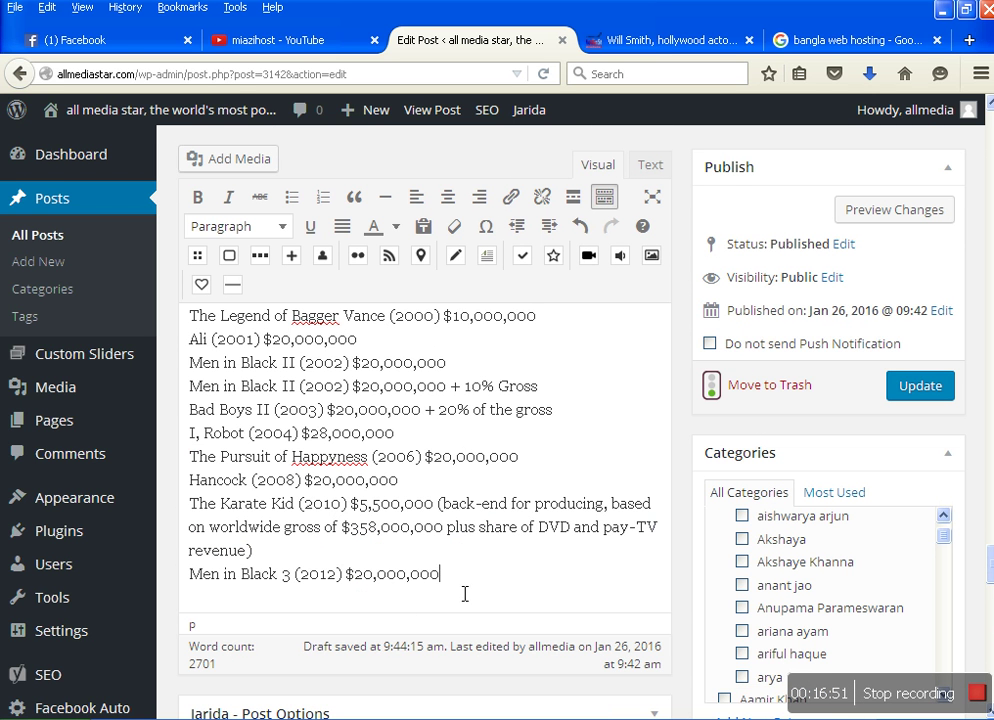
key(Return)
key(Return)
key(Return)
text(mo)
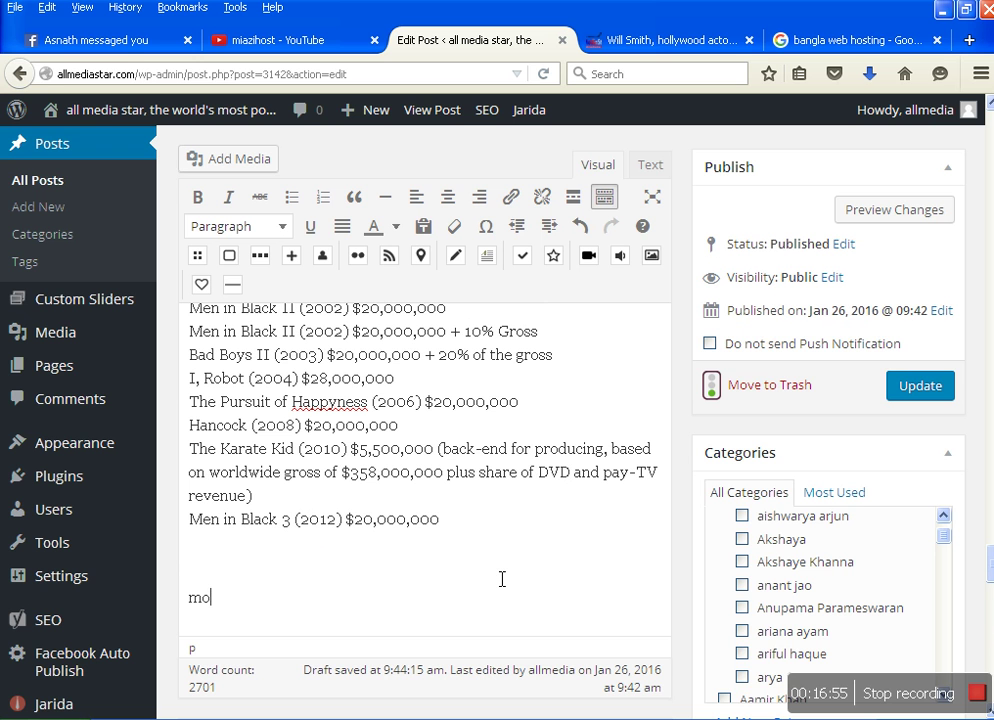
text(re)
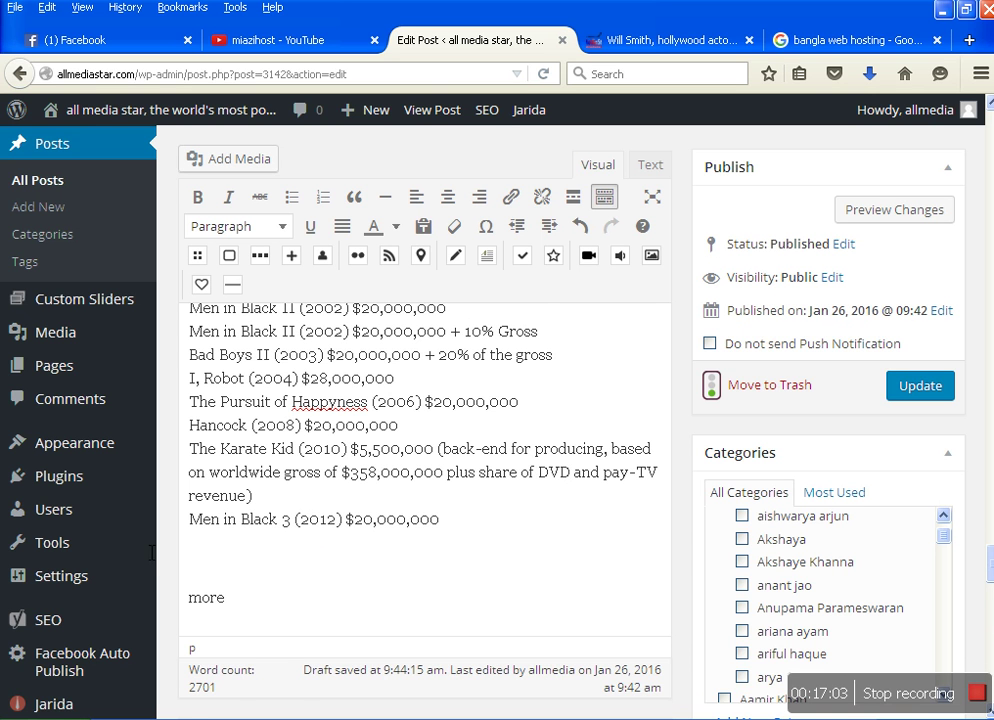
- Delete the extra blank lines above "more", back through the last three zeros of the "Men in Black 3" line
click(245, 575)
key(BackSpace)
key(BackSpace)
key(BackSpace)
key(BackSpace)
key(BackSpace)
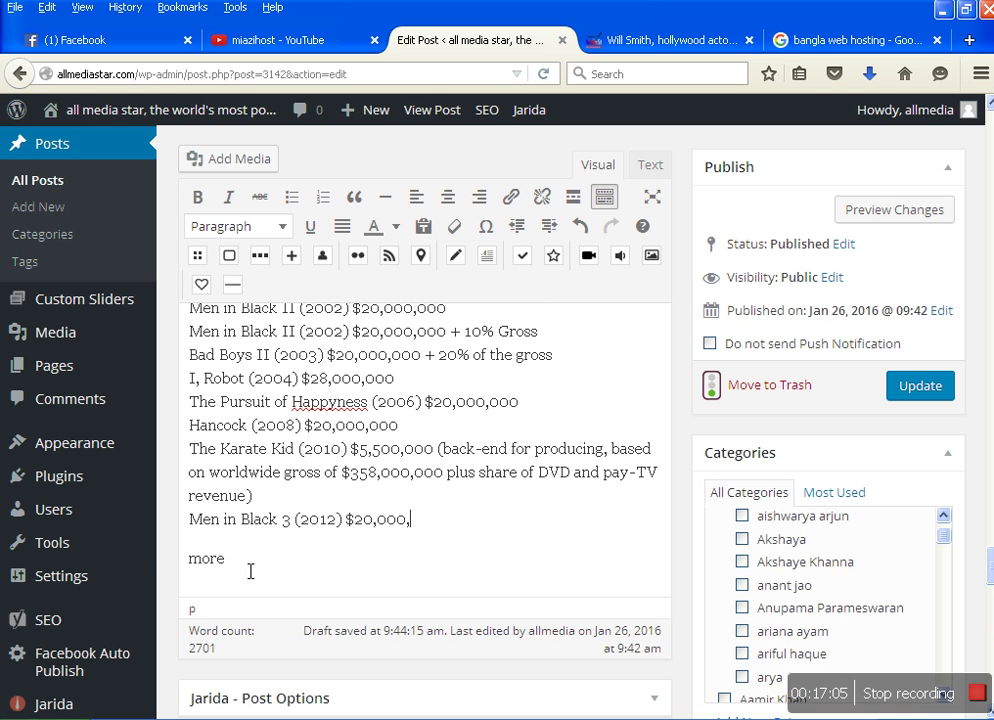
double_click(202, 575)
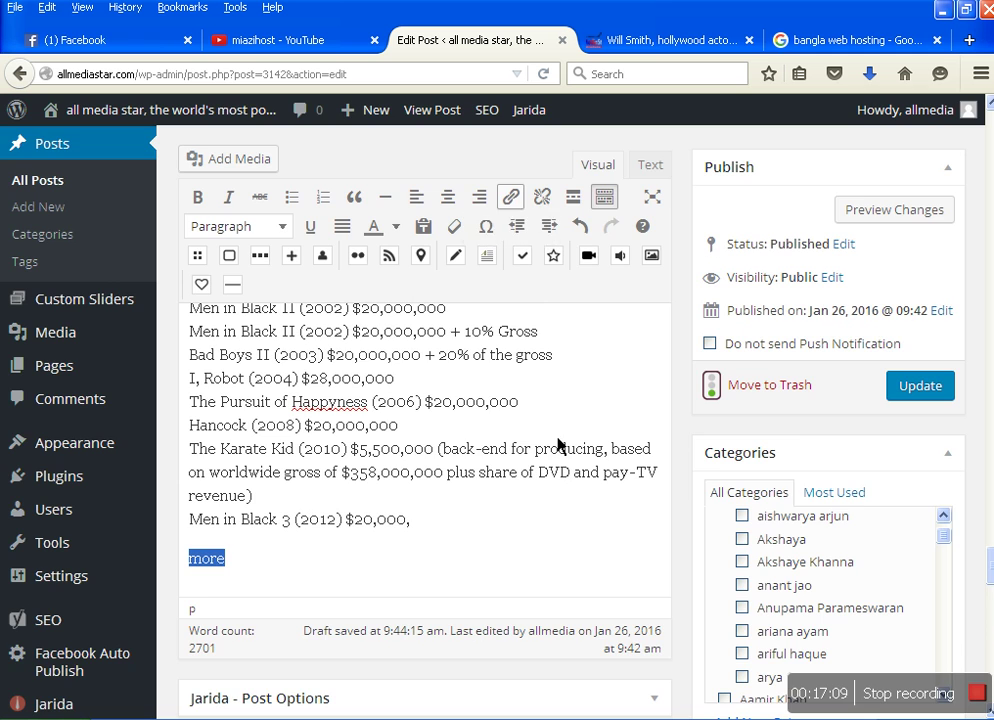
key(ctrl+k)
click(549, 376)
text(http://allmediastar.com/will-smith-hollywood-actor/)
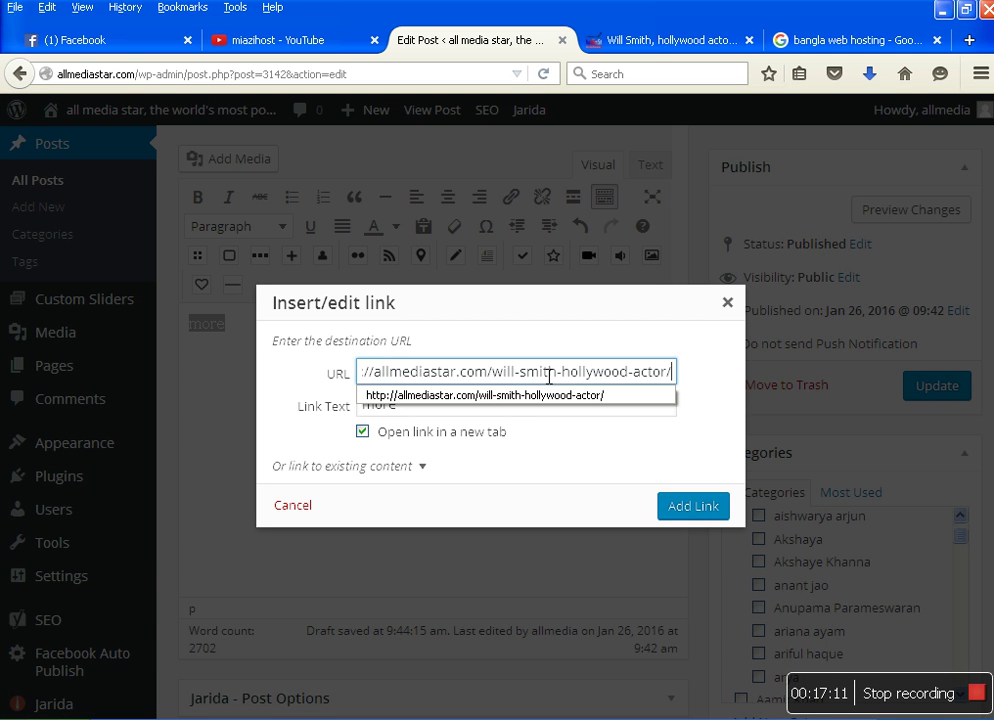
click(690, 516)
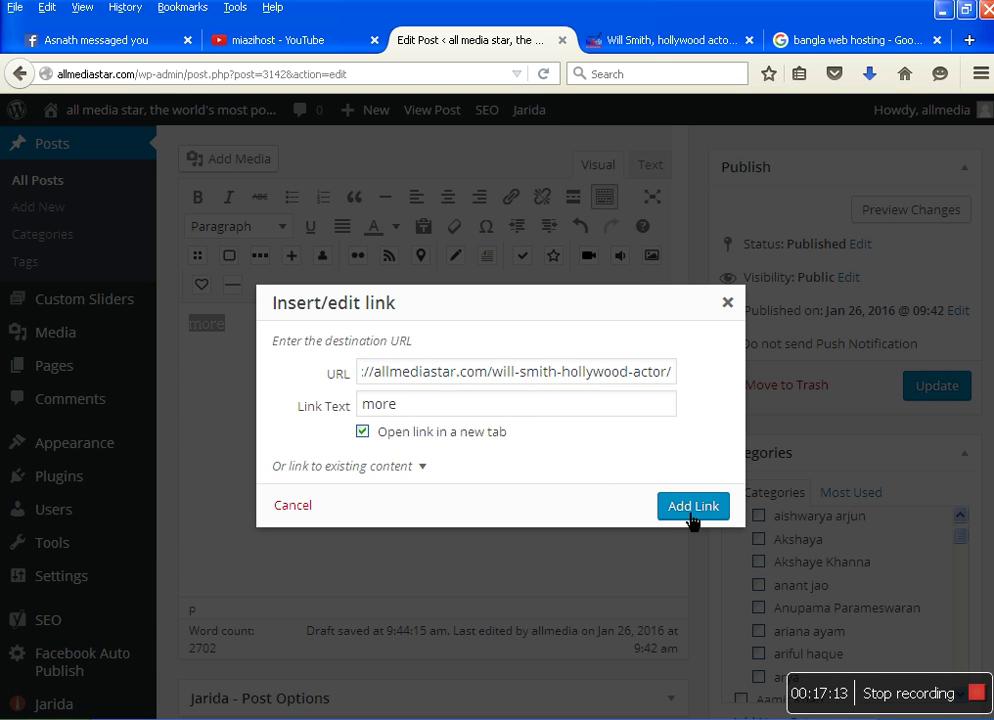
click(724, 496)
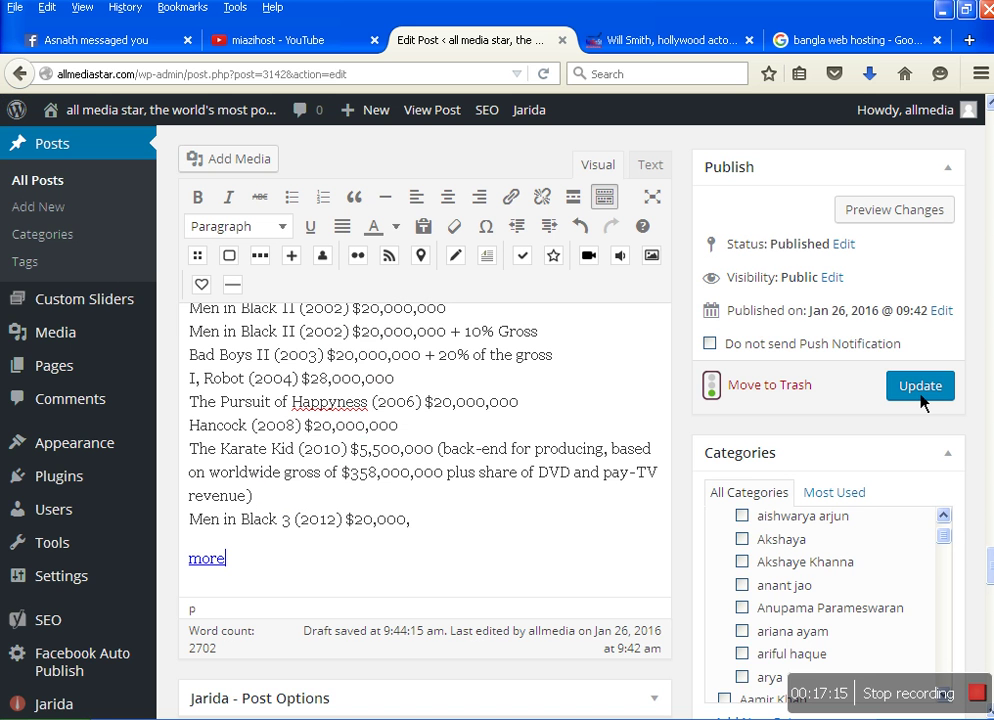
click(932, 396)
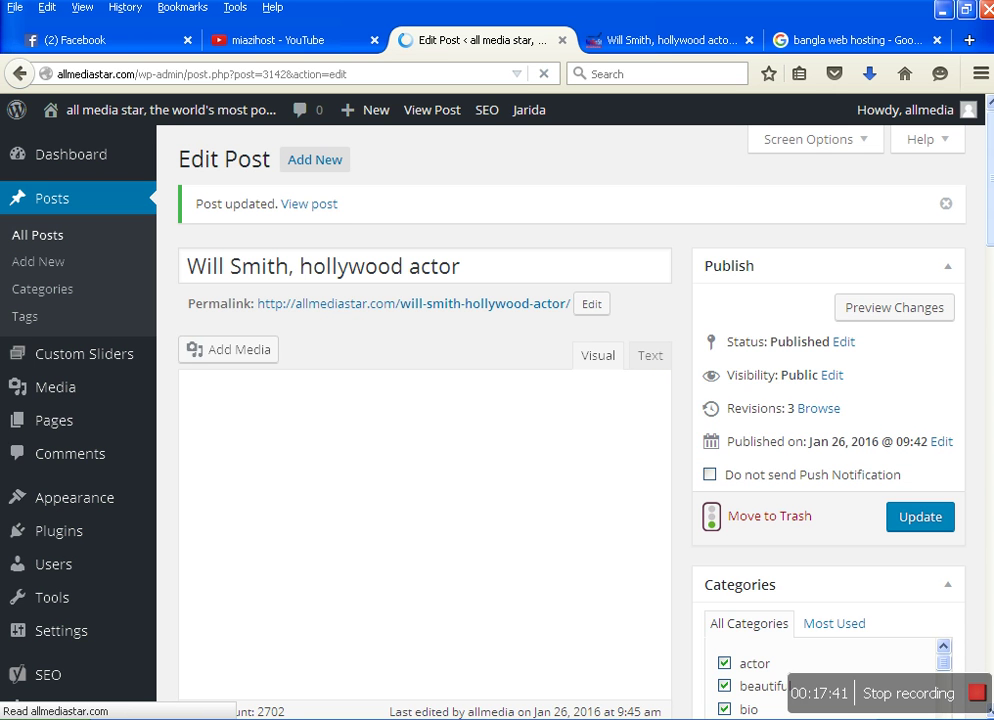
- Look through the updated post's text down to the Yoast SEO snippet and content analysis
scroll(359, 309, down, 3)
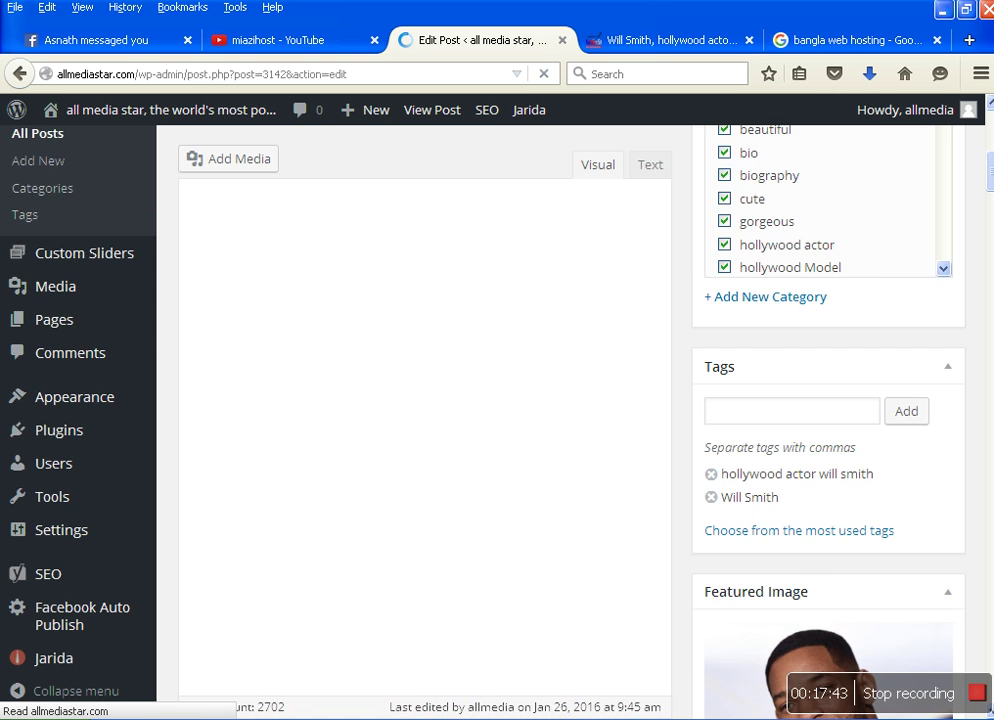
scroll(360, 320, down, 5)
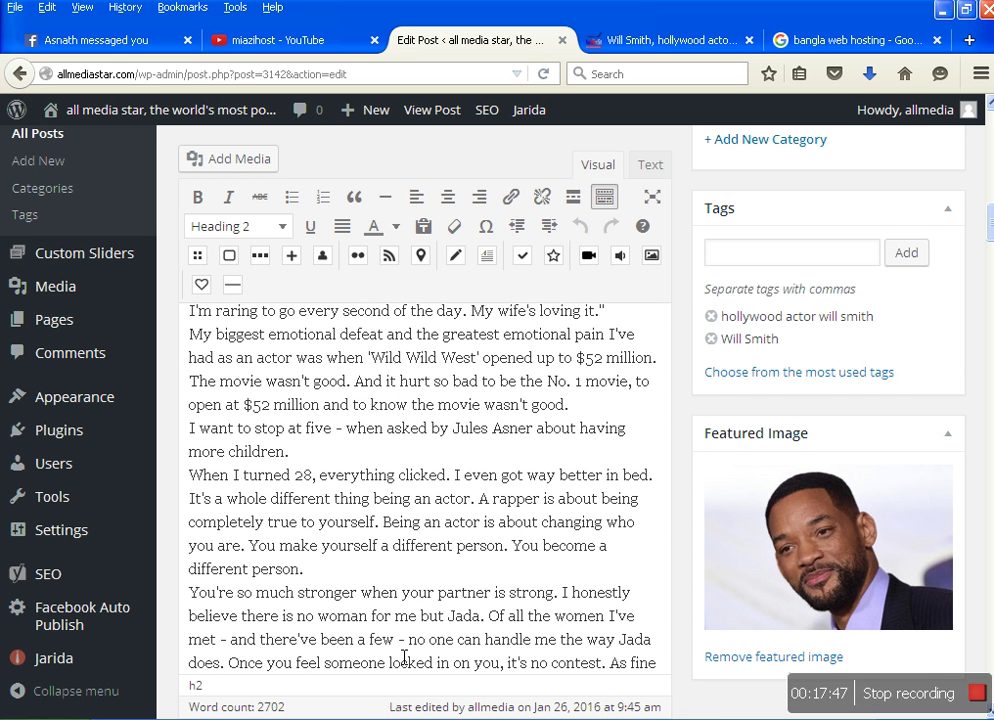
scroll(456, 671, down, 2)
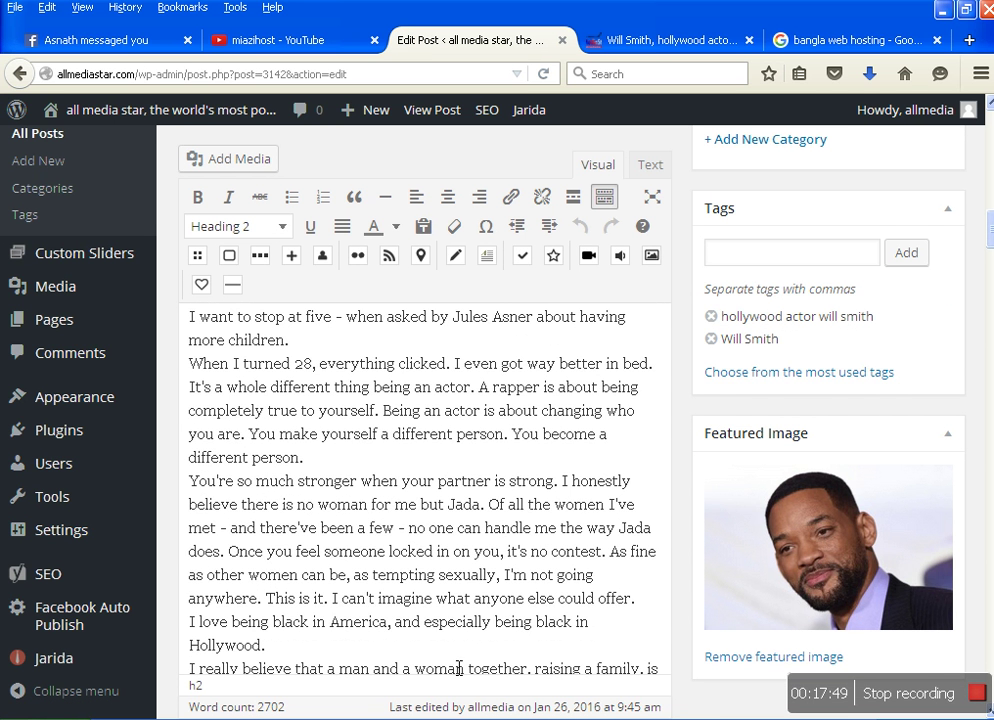
scroll(500, 630, down, 15)
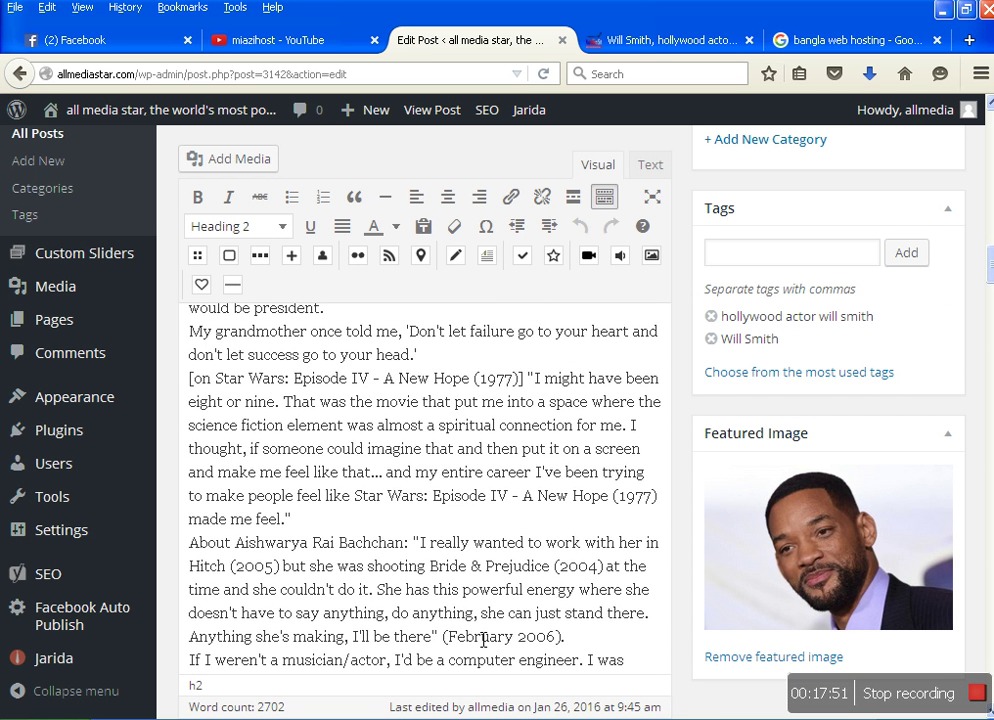
scroll(483, 640, down, 10)
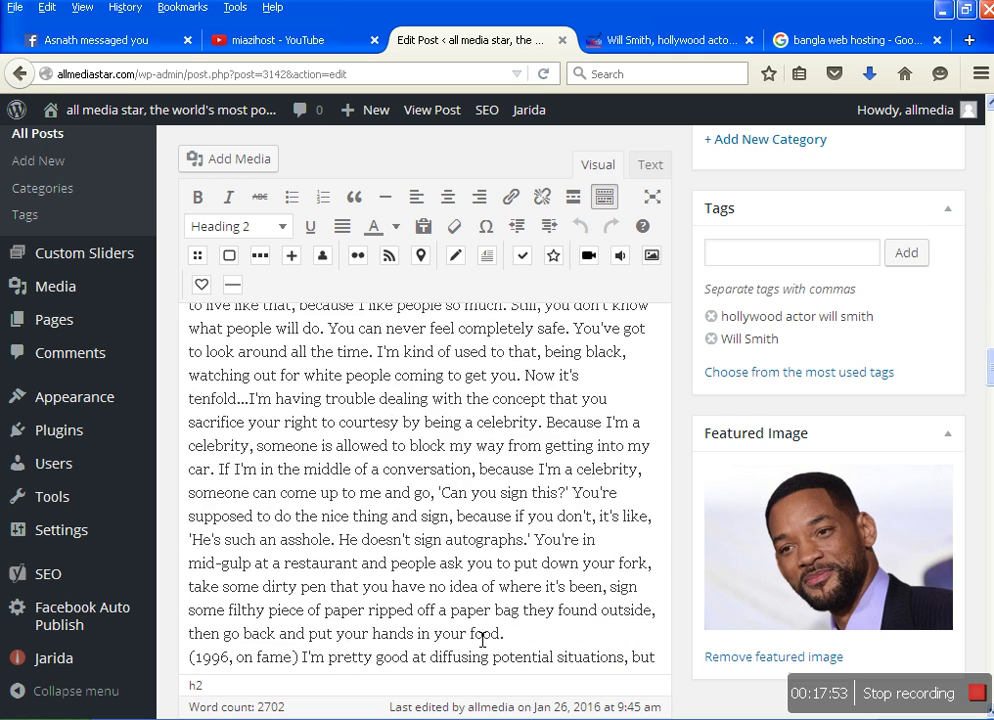
scroll(455, 655, down, 4)
scroll(533, 644, down, 18)
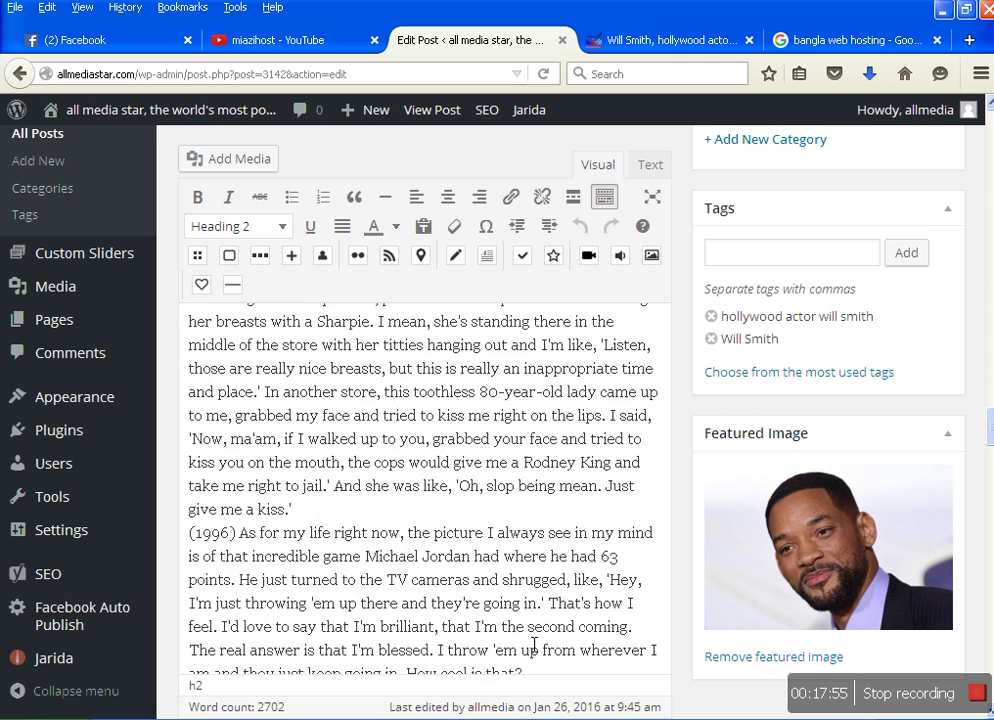
scroll(534, 645, down, 10)
scroll(534, 645, down, 11)
scroll(331, 594, down, 12)
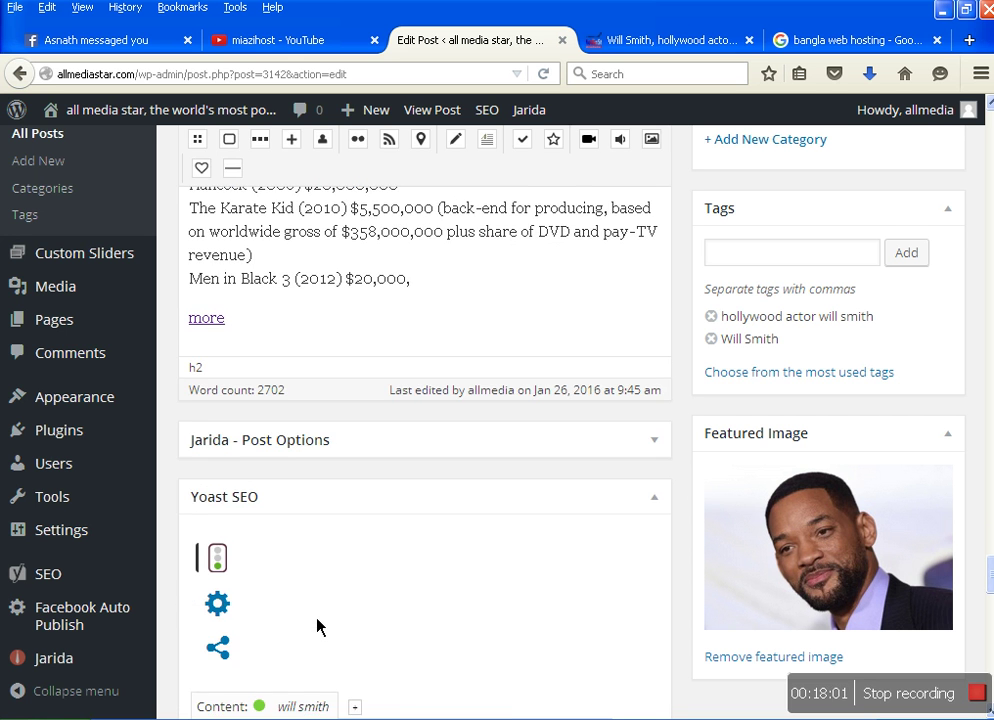
scroll(316, 620, down, 8)
- Copy "Willard Carroll Smith, Jr. was born in West Philadelphia, Pennsylvania" from the Facebook description in the Yoast social settings
click(491, 409)
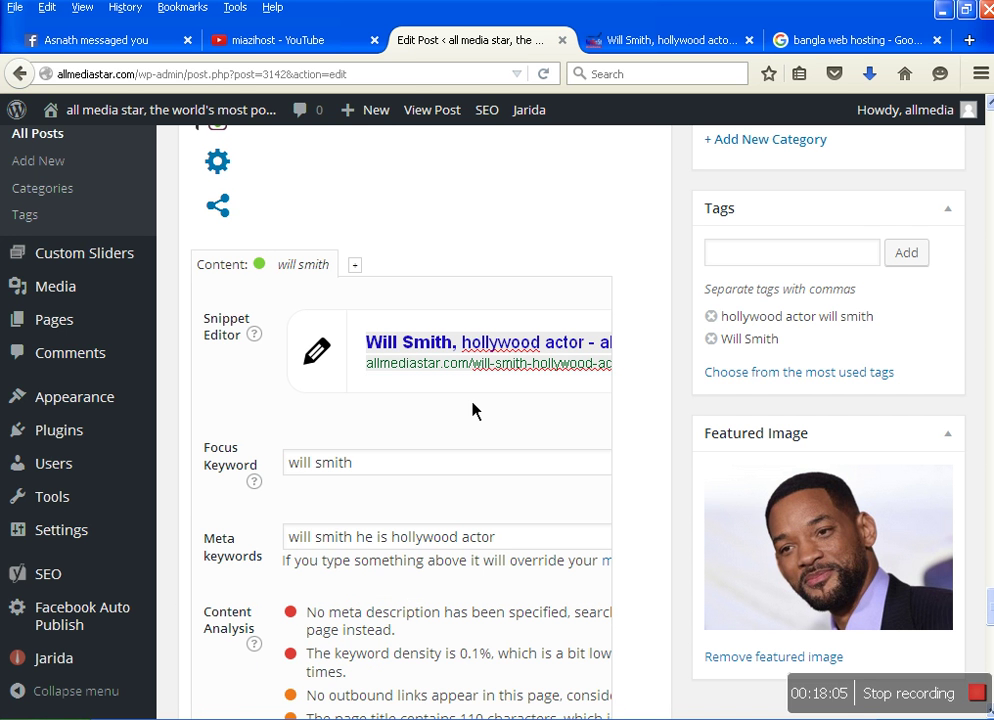
click(217, 205)
double_click(432, 453)
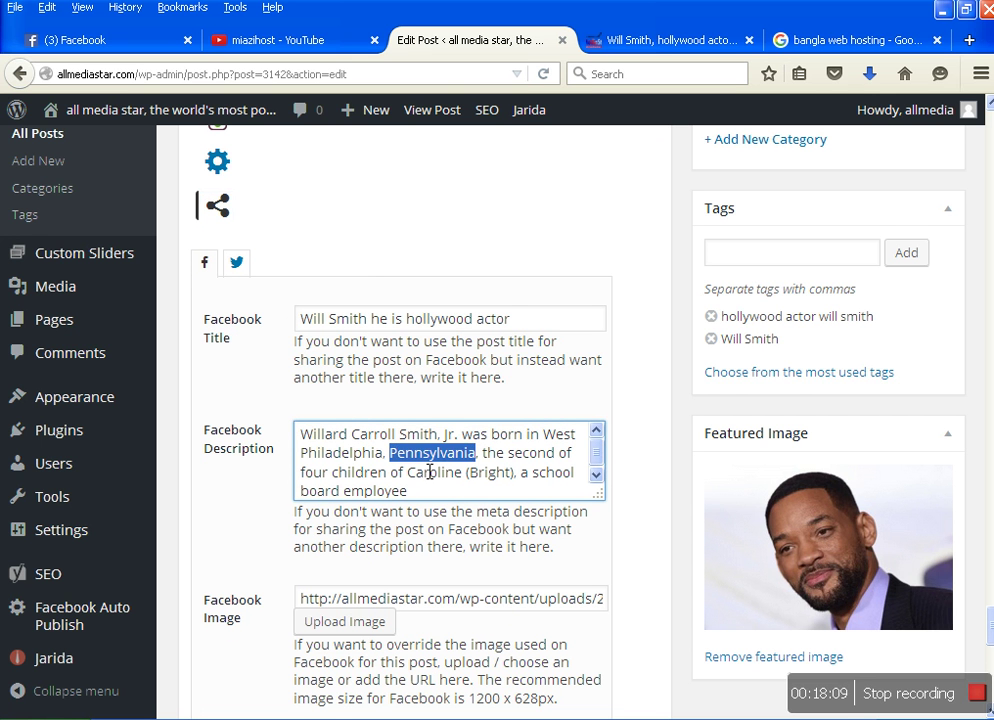
click(466, 453)
drag(475, 453, 307, 440)
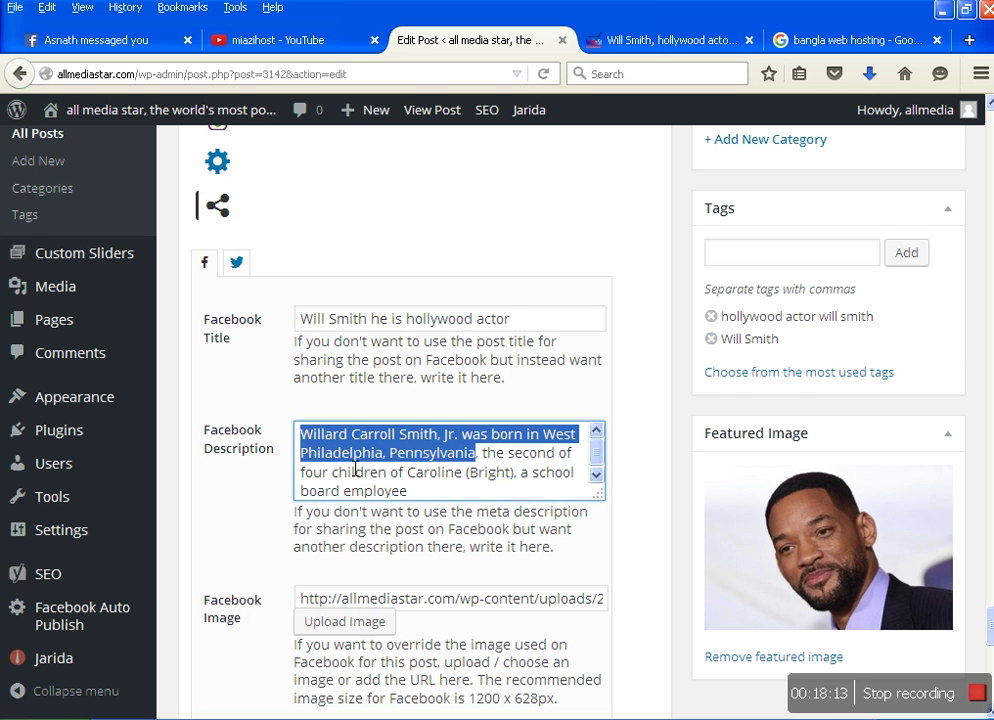
right_click(302, 448)
click(326, 501)
- Paste "Willard Carroll Smith, Jr. was born in West Philadelphia, Pennsylvania" as the meta description in the Yoast snippet editor
scroll(279, 320, up, 3)
click(242, 465)
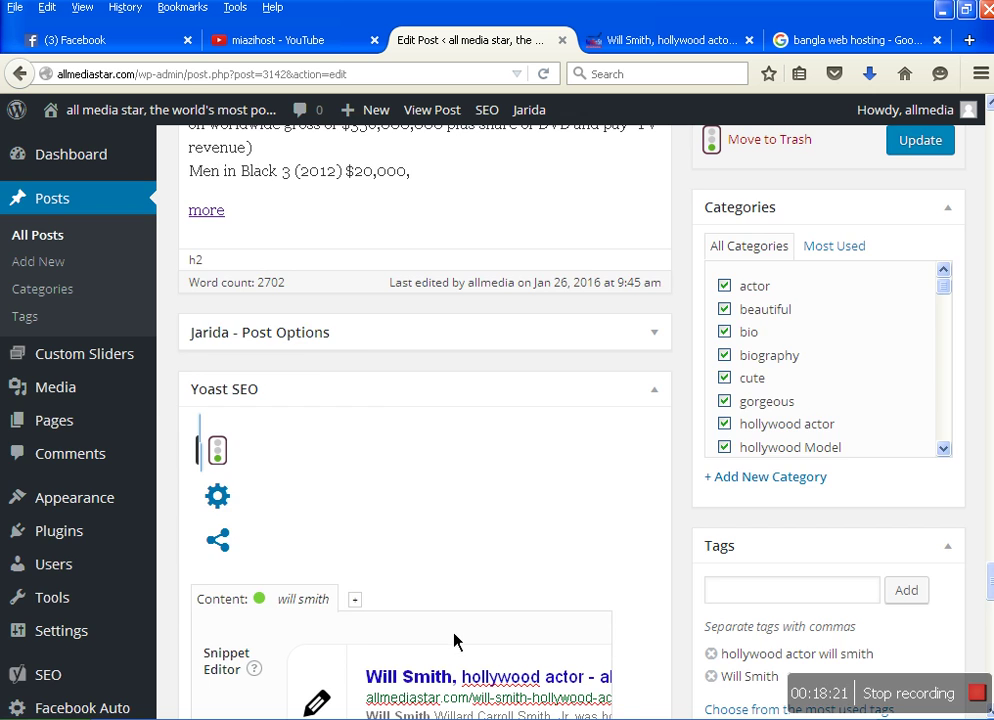
scroll(455, 641, down, 4)
click(506, 293)
key(ctrl+v)
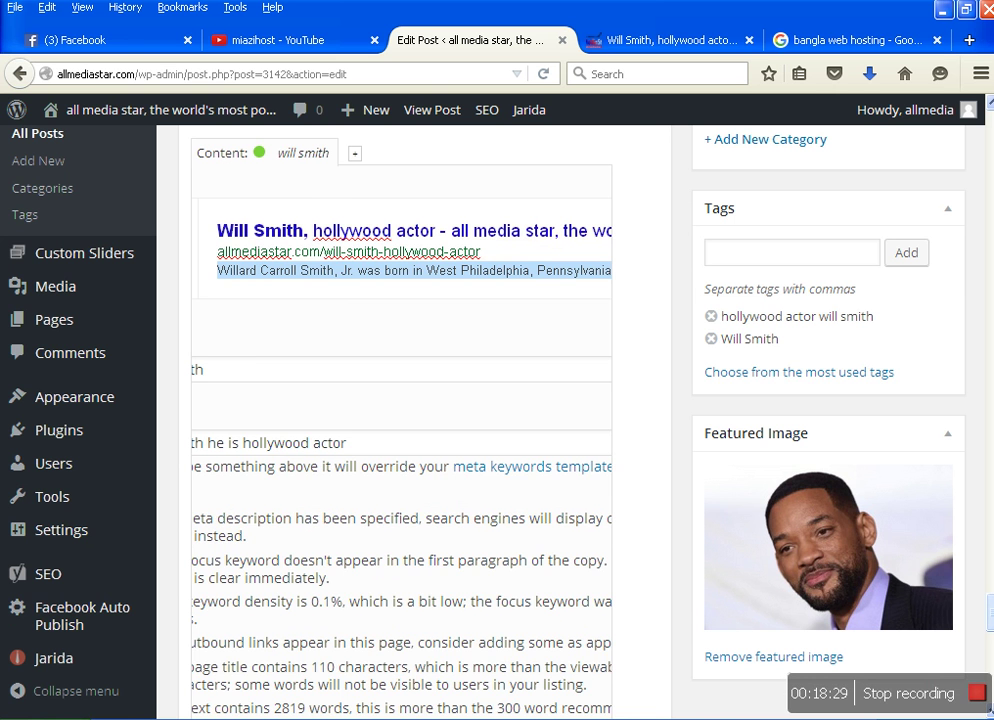
- Set the Facebook Auto Publish option for publishing the post to the Facebook account to Yes
scroll(577, 474, down, 10)
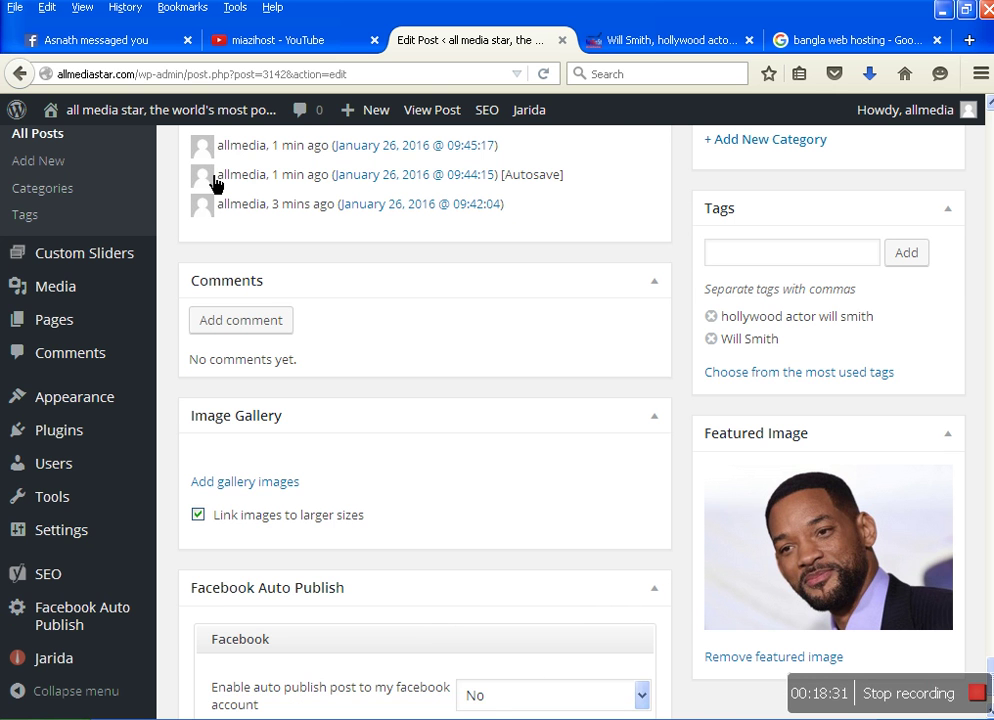
scroll(349, 570, down, 2)
middle_click(526, 575)
scroll(328, 539, up, 5)
middle_click(548, 629)
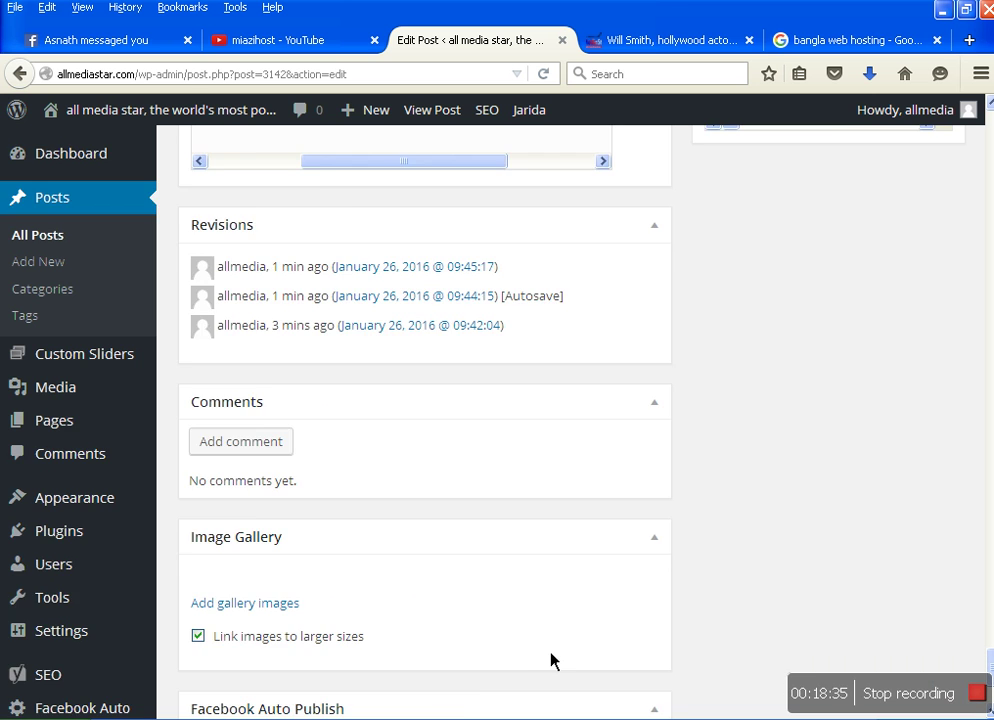
scroll(548, 629, down, 5)
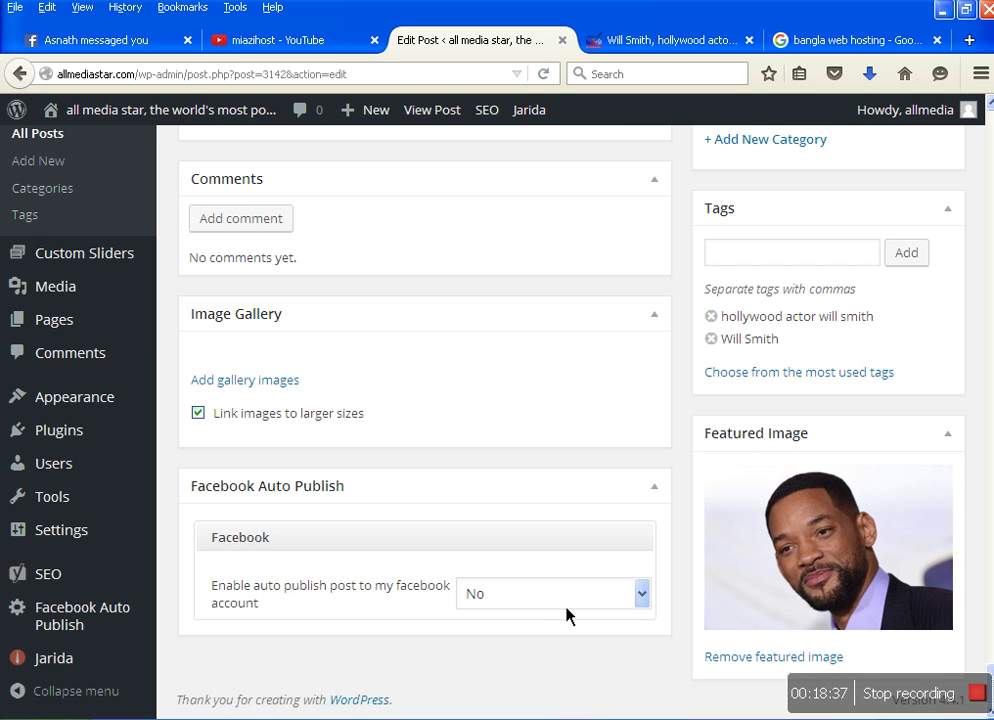
click(566, 615)
click(534, 662)
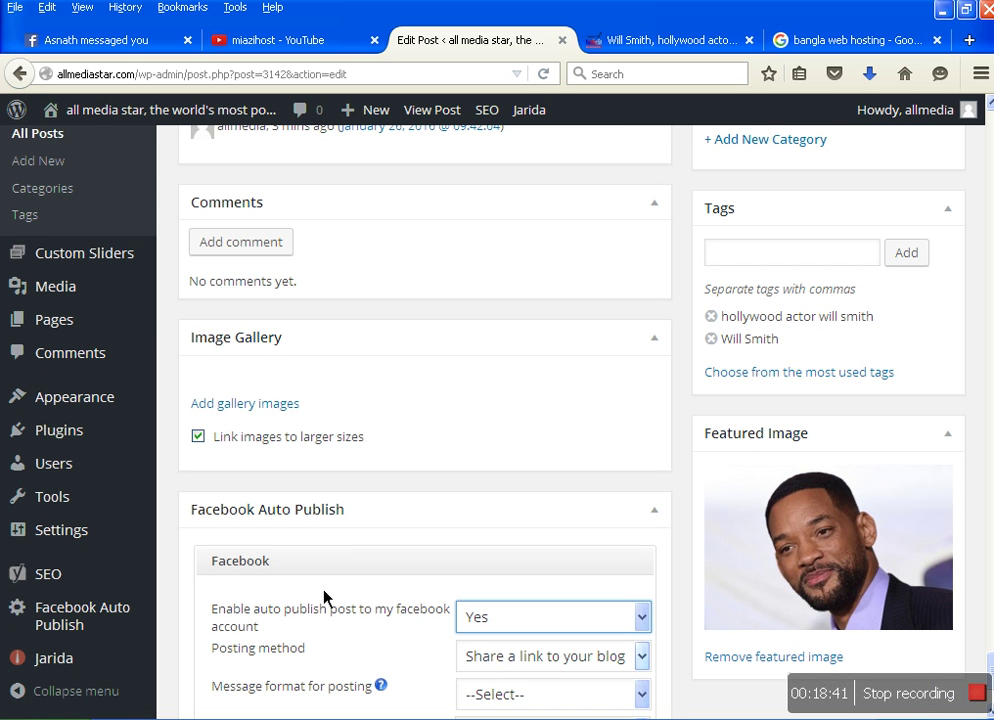
- Check the Yoast content analysis and copy the meta keywords text "will smith he is hollywood actor"
scroll(322, 599, up, 8)
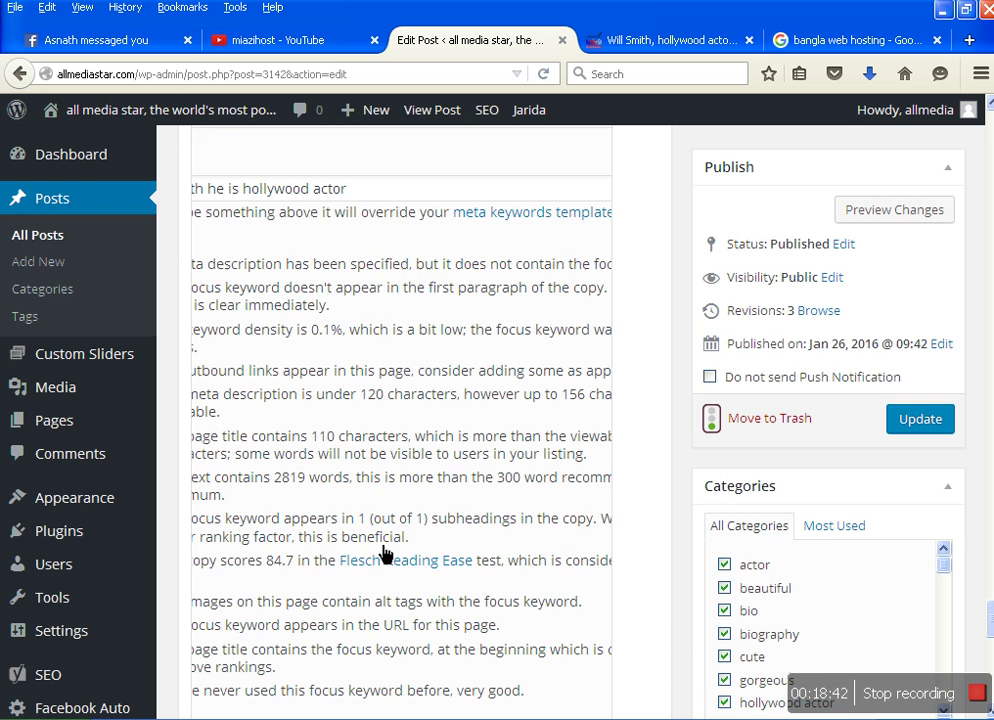
scroll(370, 633, down, 4)
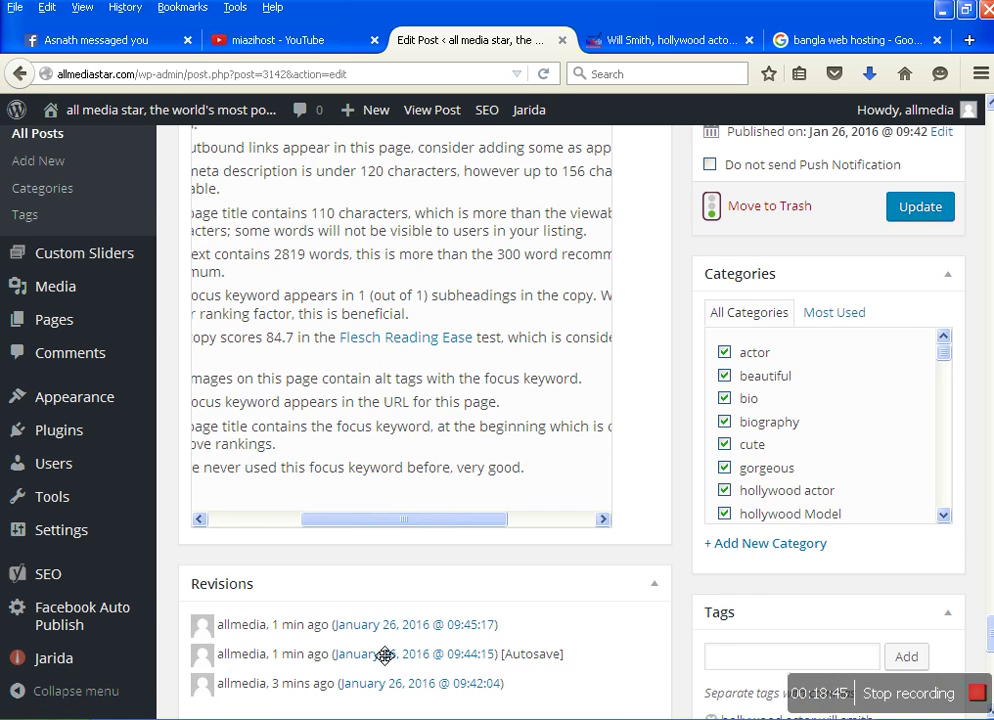
drag(402, 430, 238, 434)
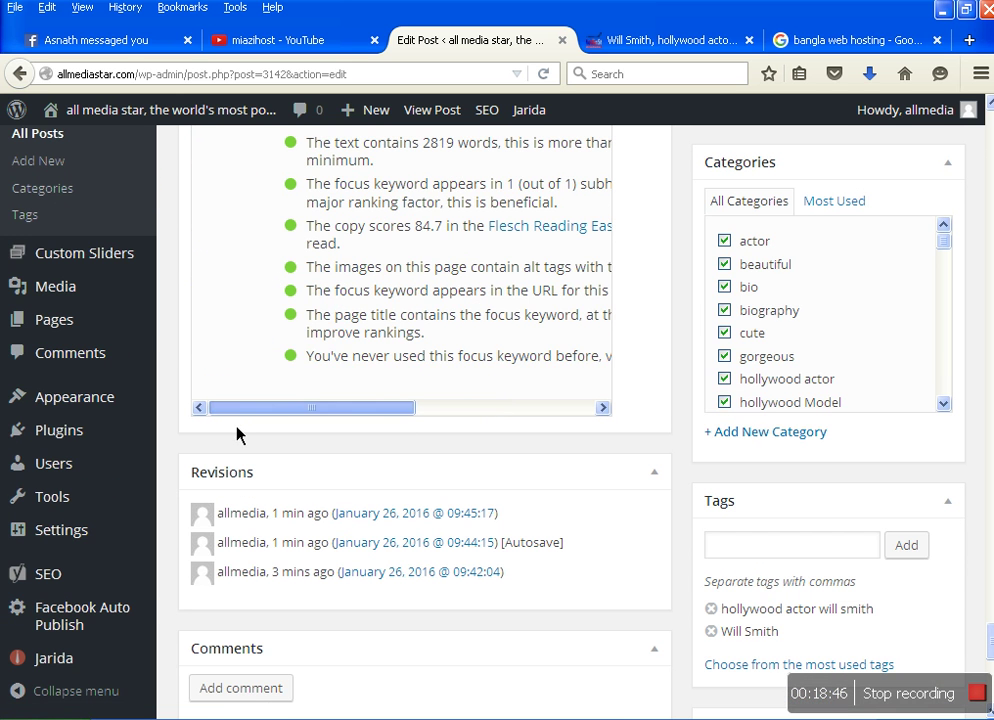
scroll(335, 368, up, 3)
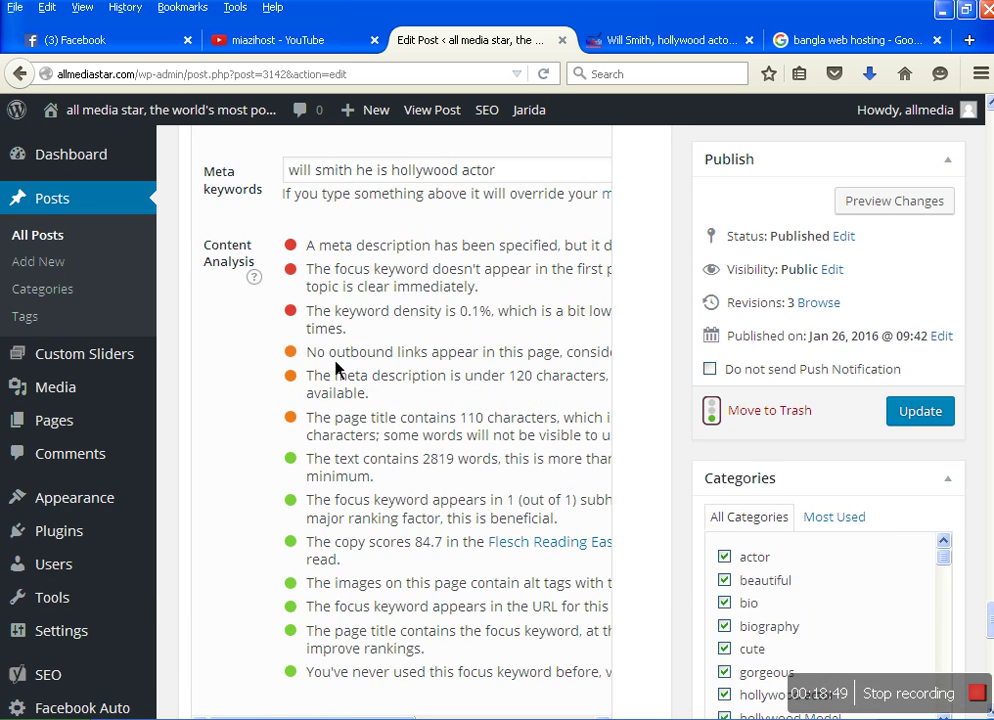
scroll(335, 368, up, 1)
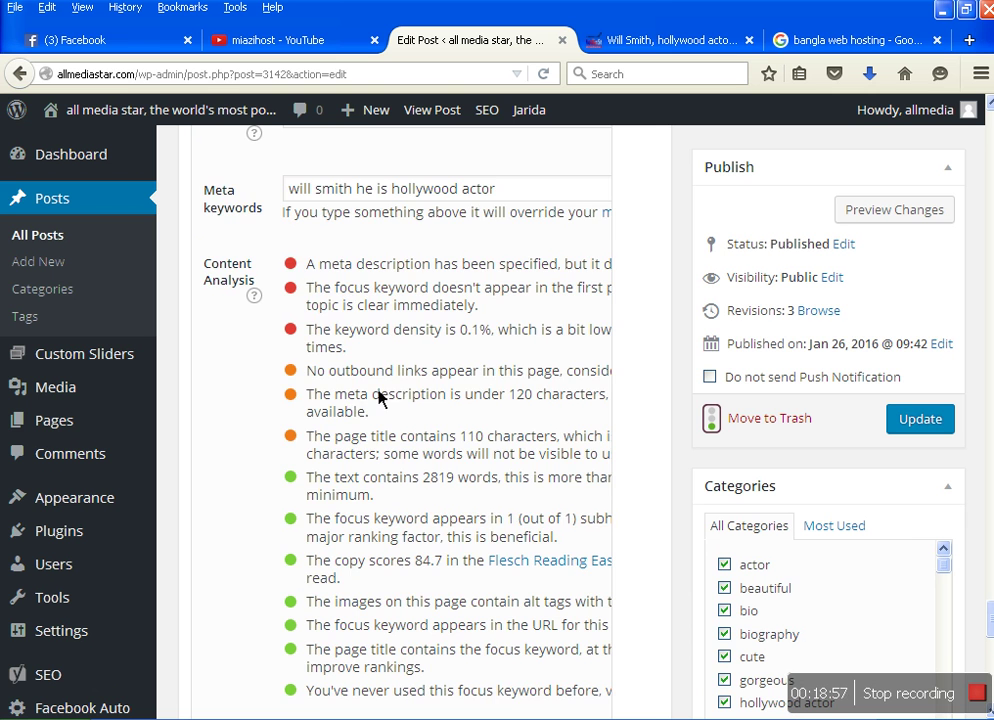
scroll(378, 397, up, 3)
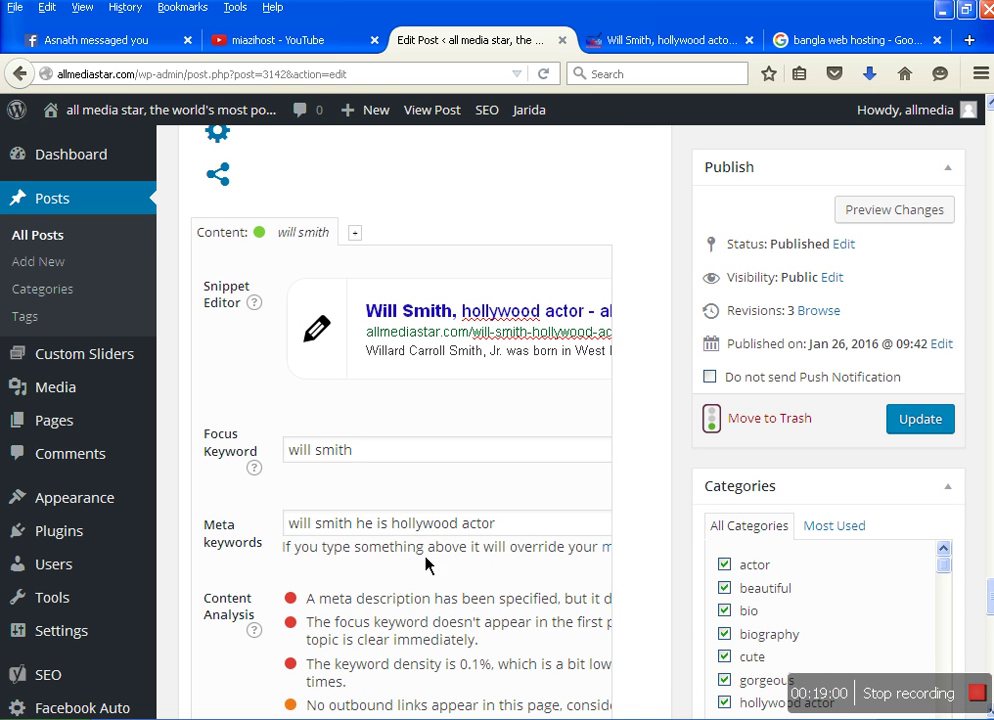
drag(532, 532, 506, 527)
right_click(300, 526)
click(295, 525)
right_click(488, 530)
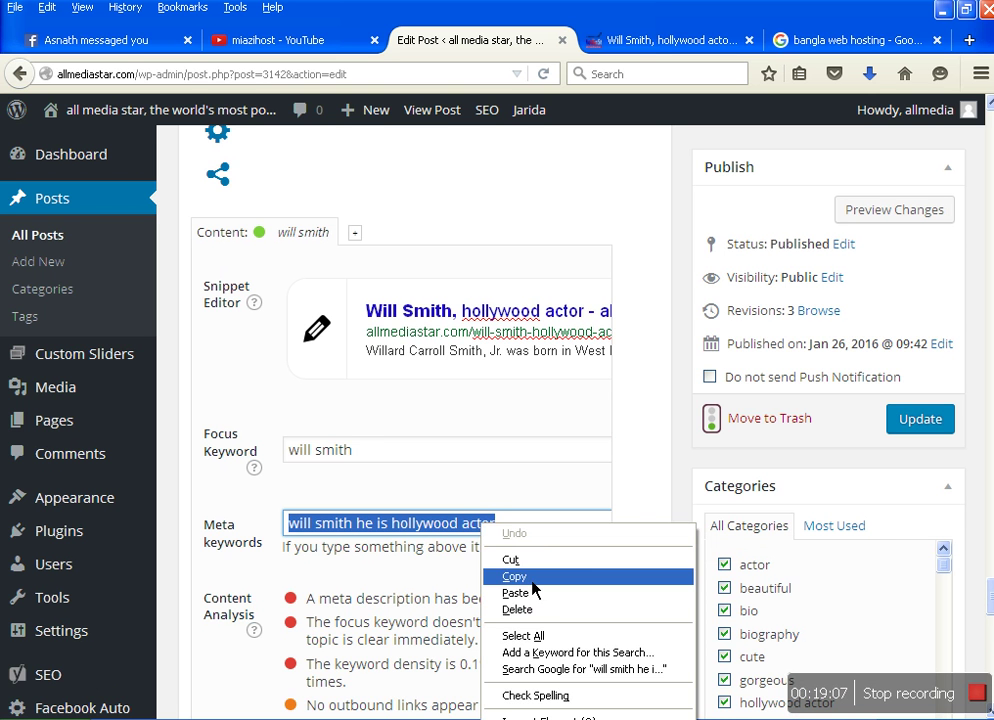
click(533, 584)
- Insert "will smith he is hollywood actor" at the start of the snippet's meta description and update the post
drag(401, 400, 386, 365)
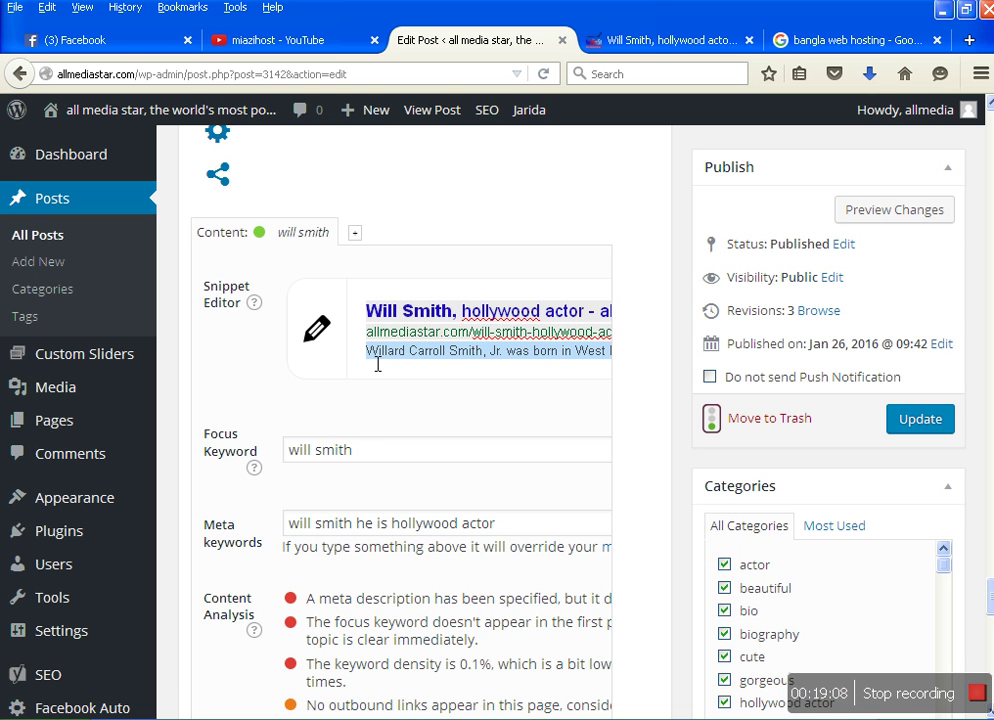
key(ctrl+v)
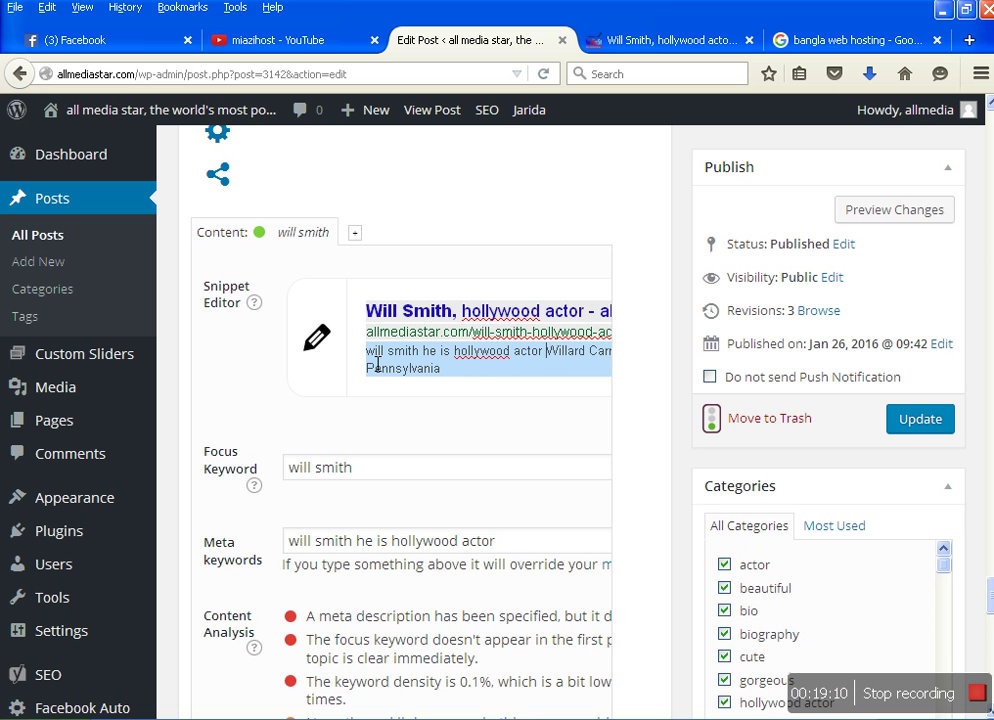
click(921, 428)
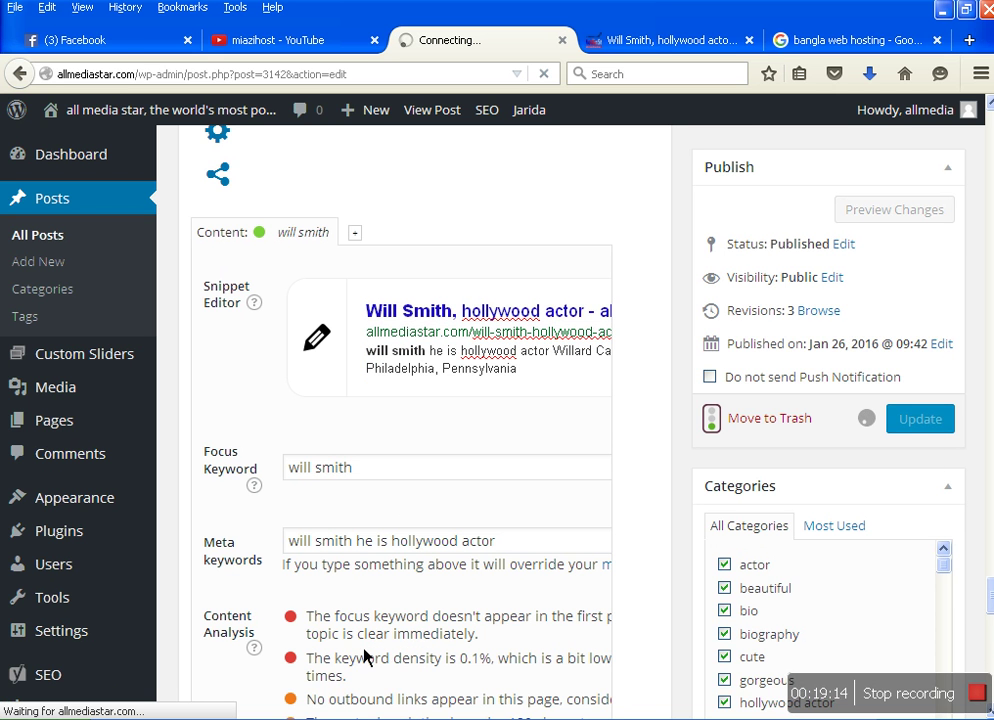
scroll(413, 650, down, 5)
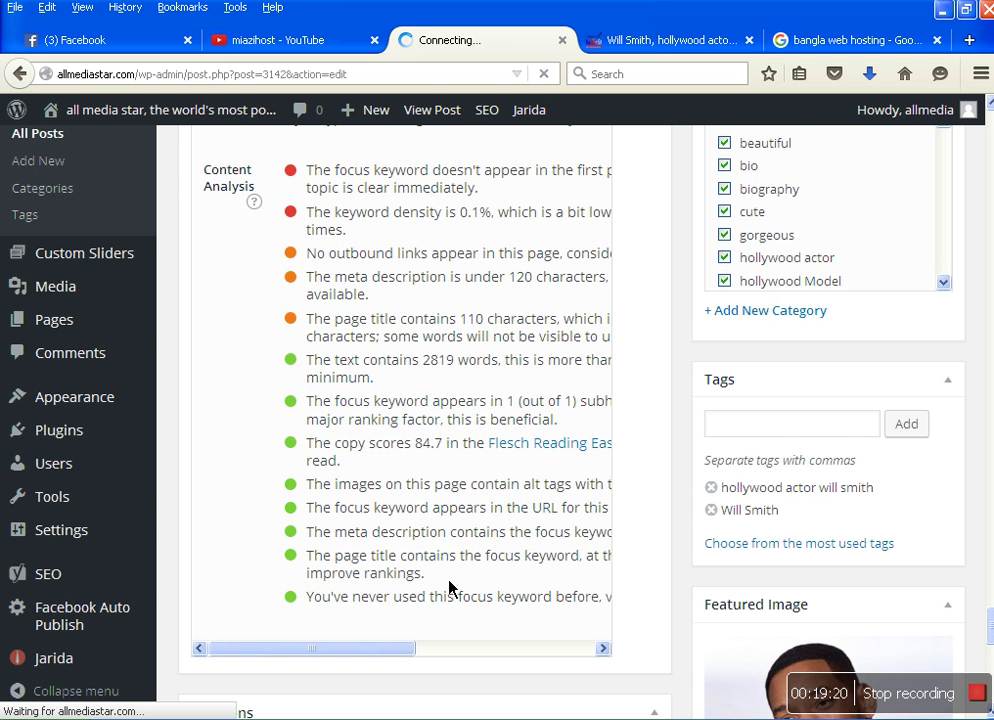
scroll(348, 475, up, 3)
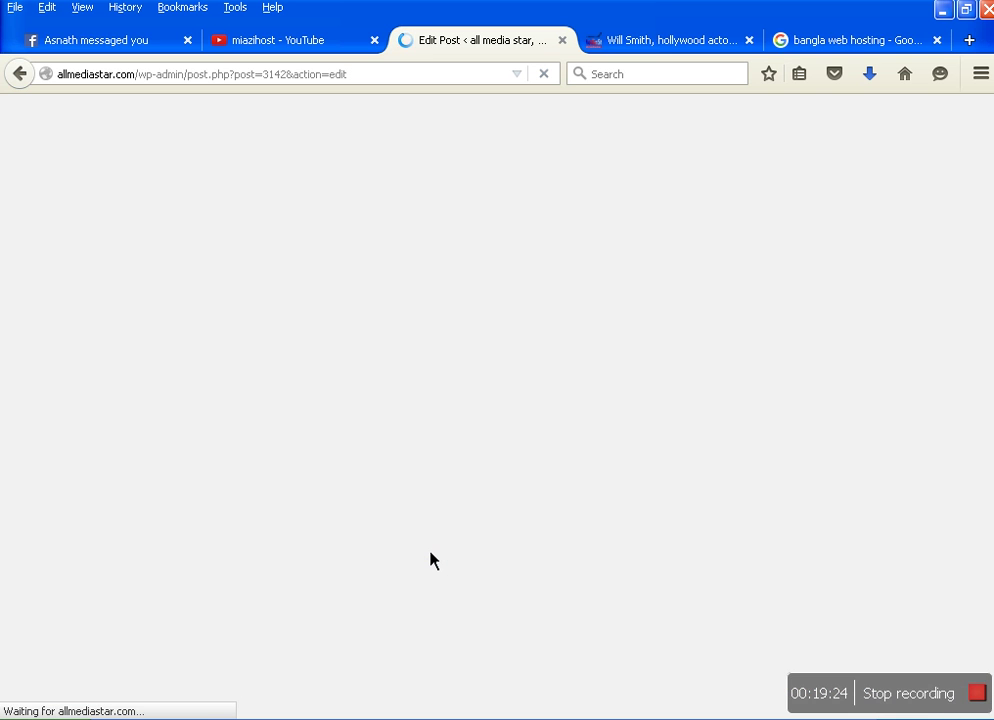
- Reload the live Will Smith post page and look through its published text
click(695, 45)
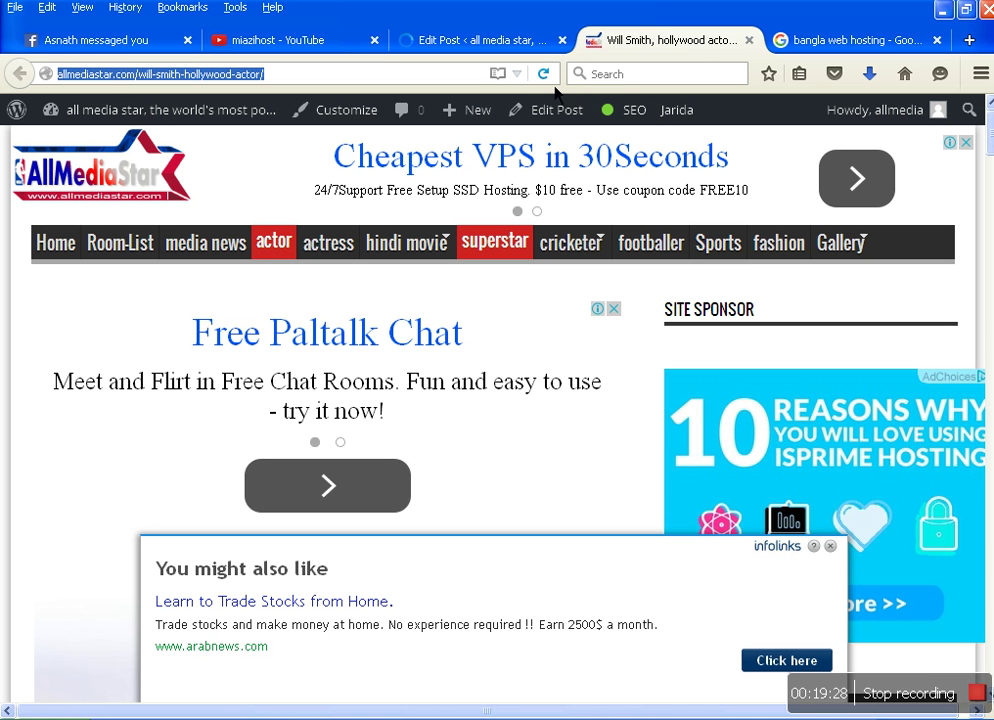
key(F5)
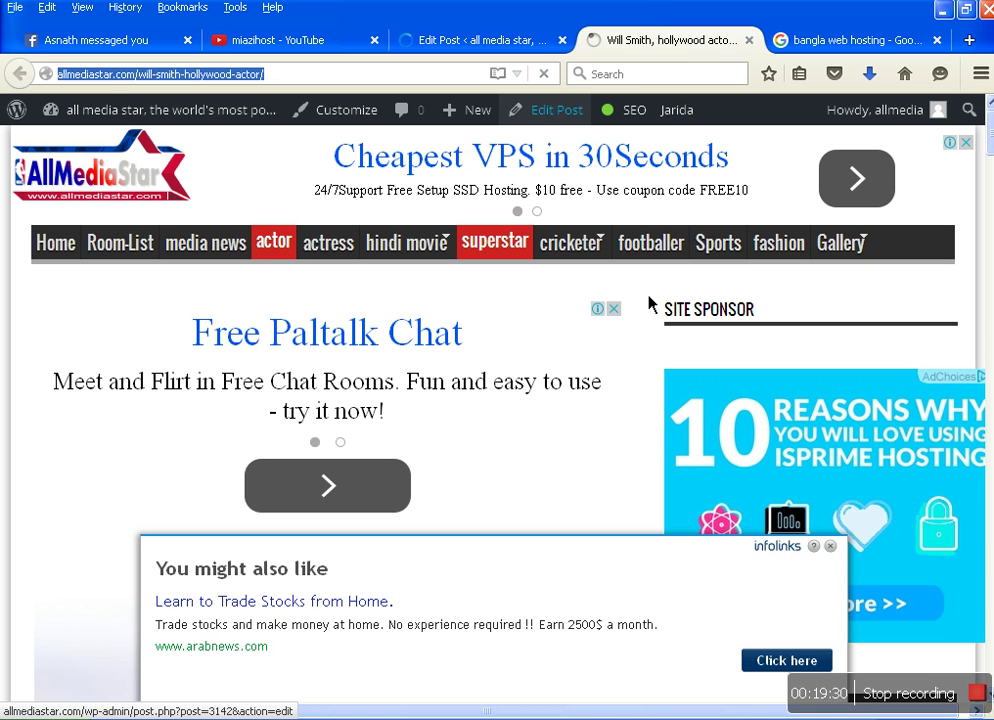
scroll(548, 515, down, 10)
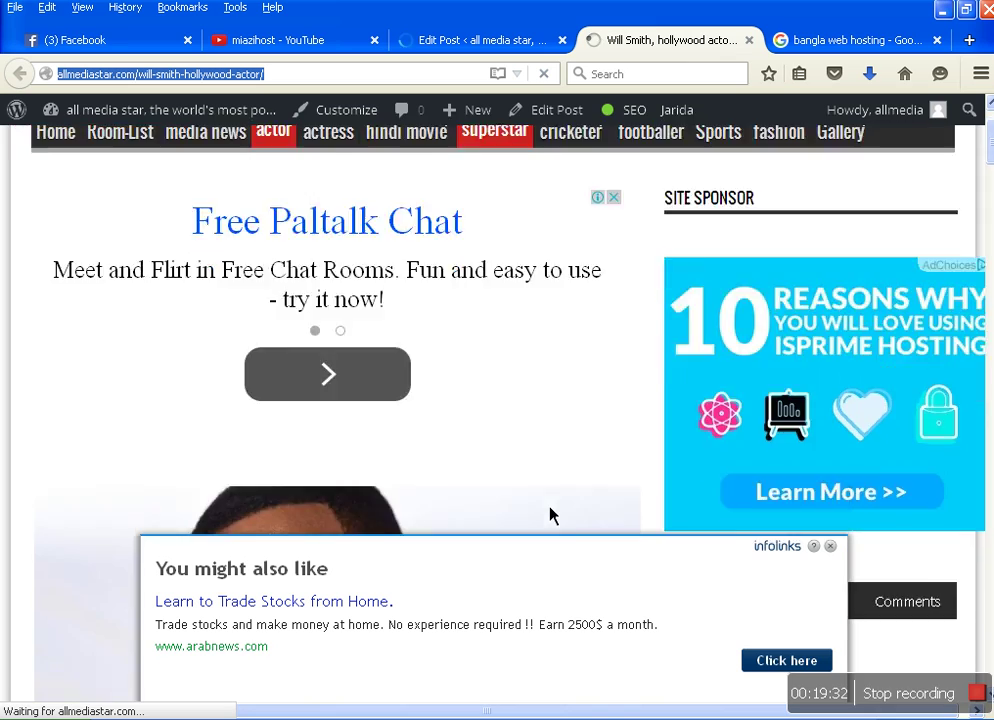
scroll(545, 490, down, 15)
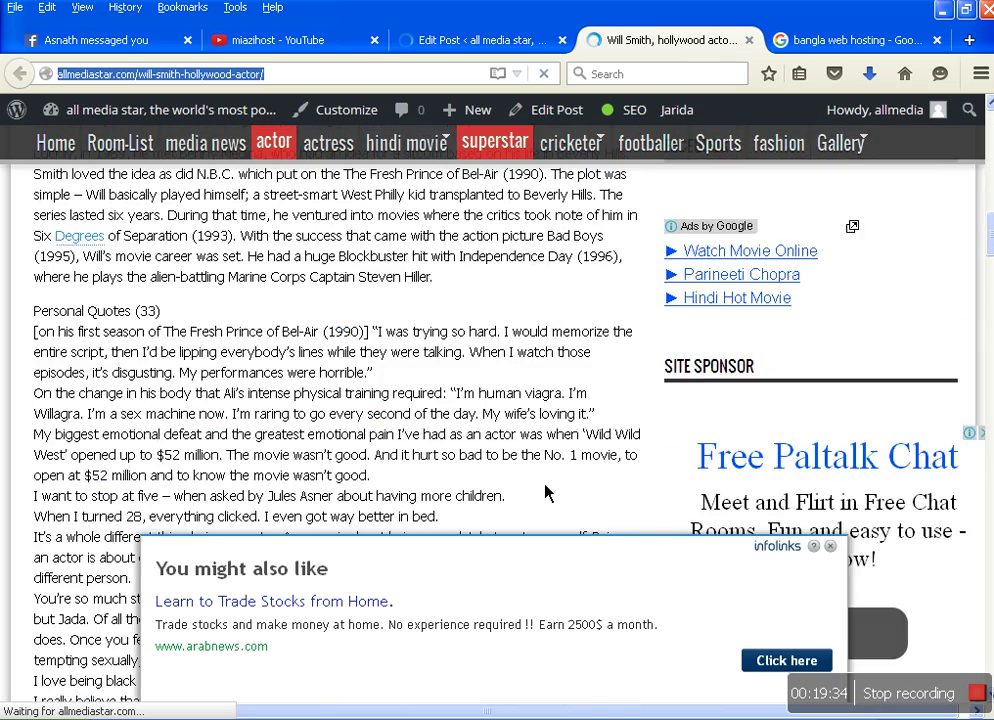
scroll(545, 484, down, 15)
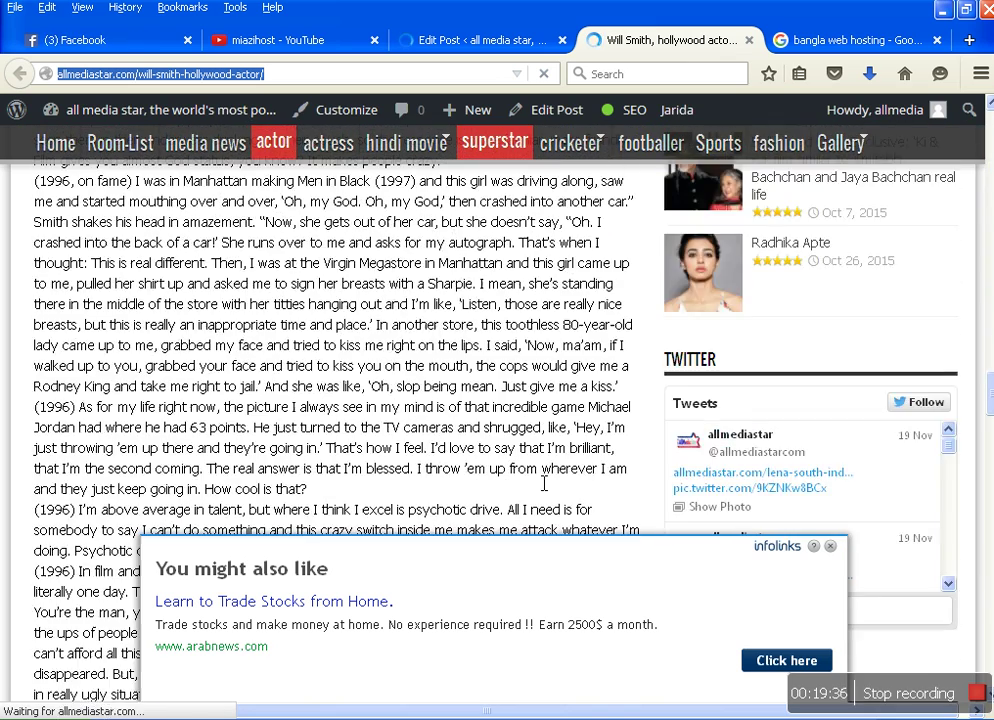